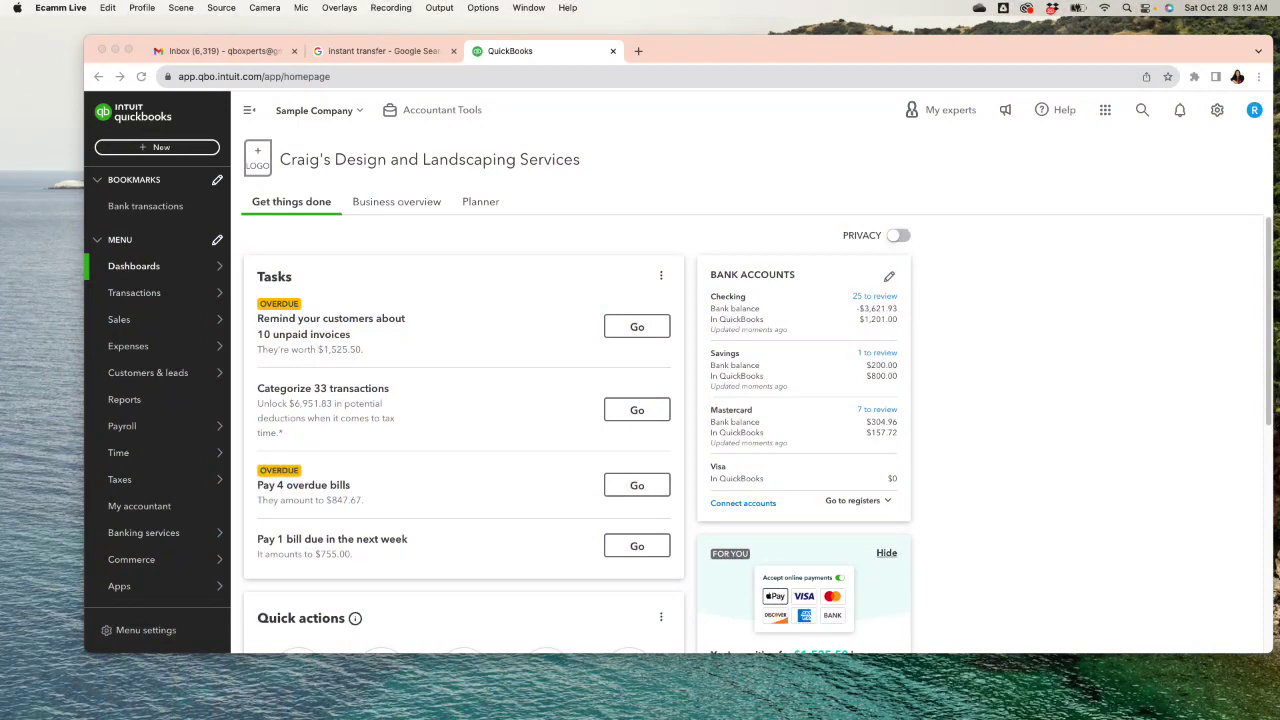
Step: Open the Chart of Accounts from the page showing all company lists
{"action": "left_click", "coordinate": [1012, 166]}
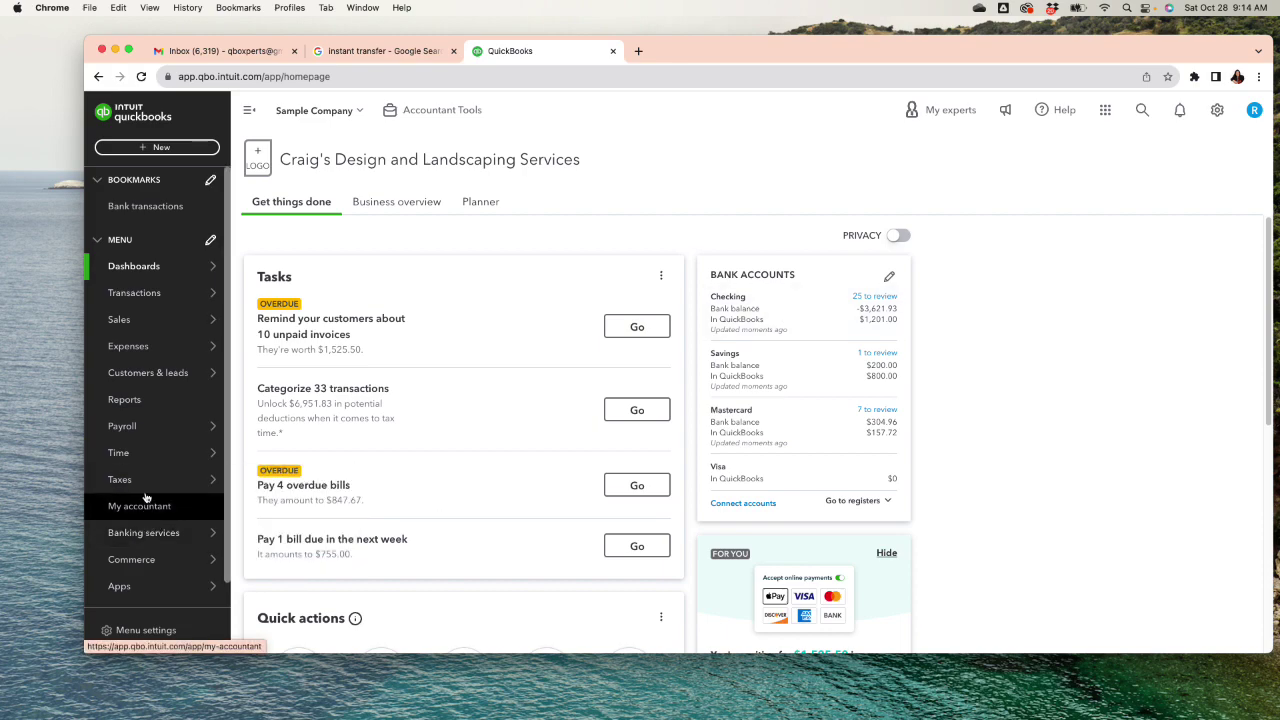
{"action": "mouse_move", "coordinate": [196, 473]}
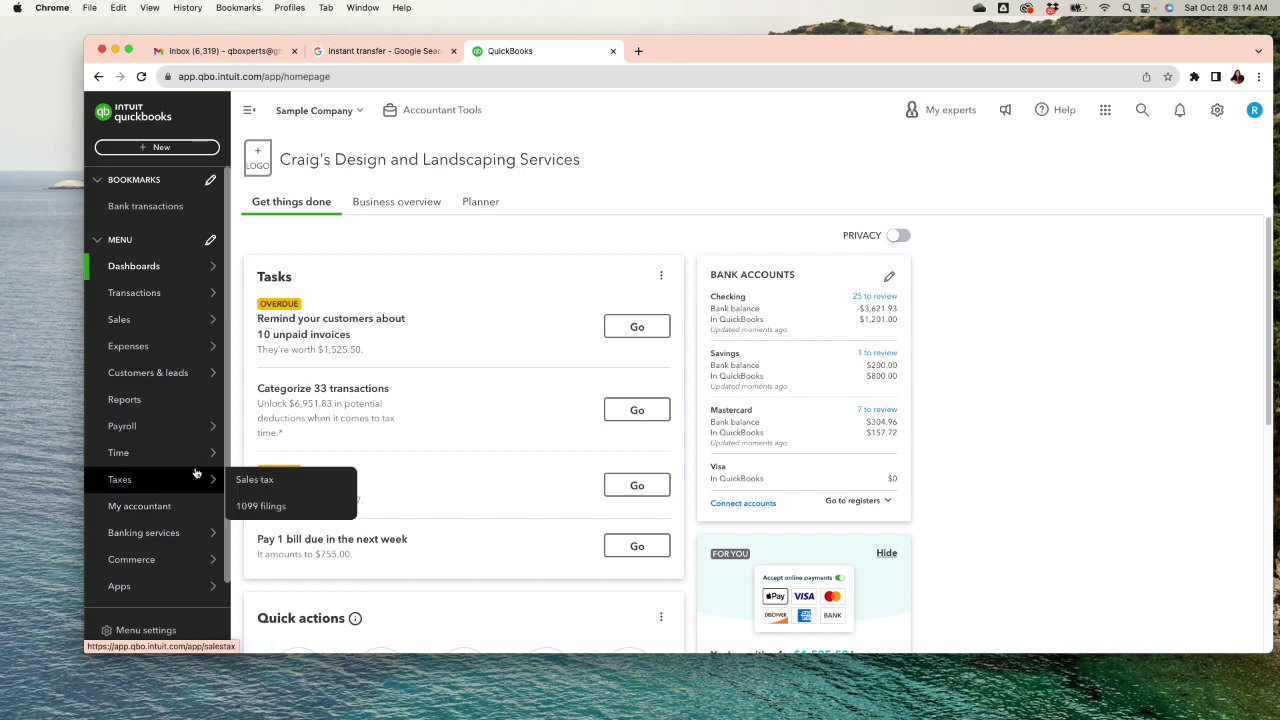
{"action": "mouse_move", "coordinate": [160, 294]}
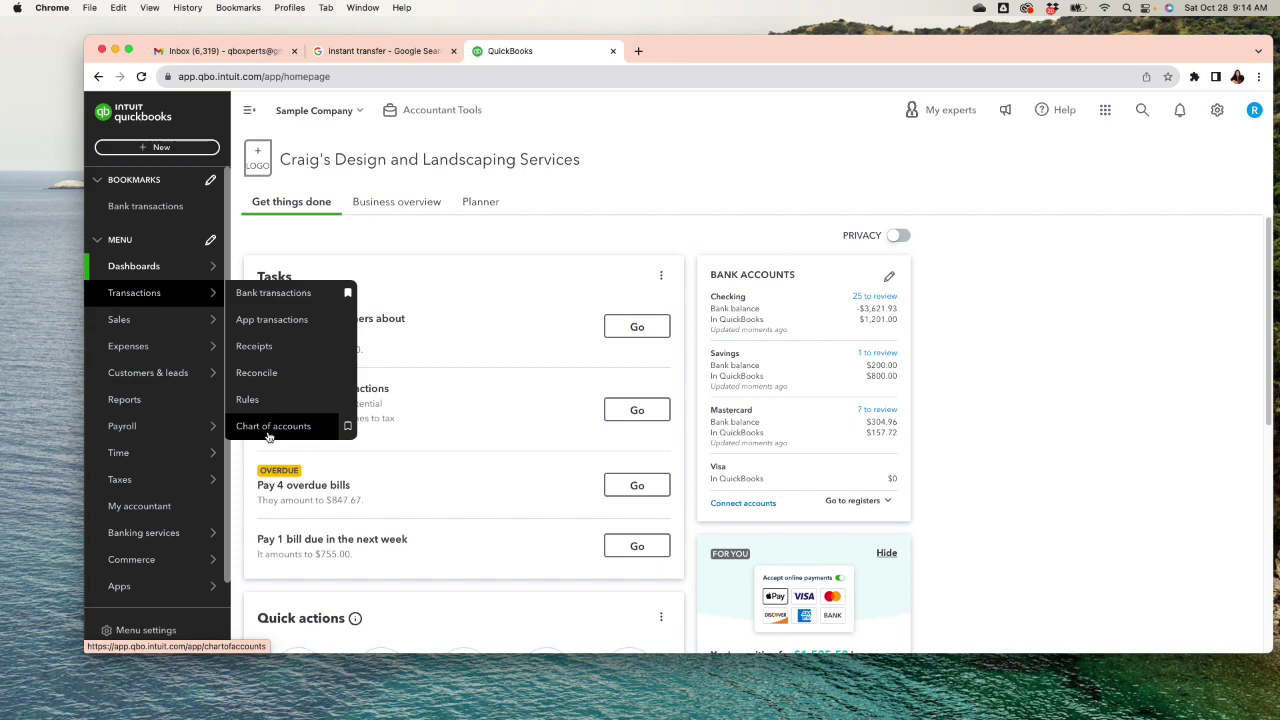
{"action": "left_click", "coordinate": [1218, 112]}
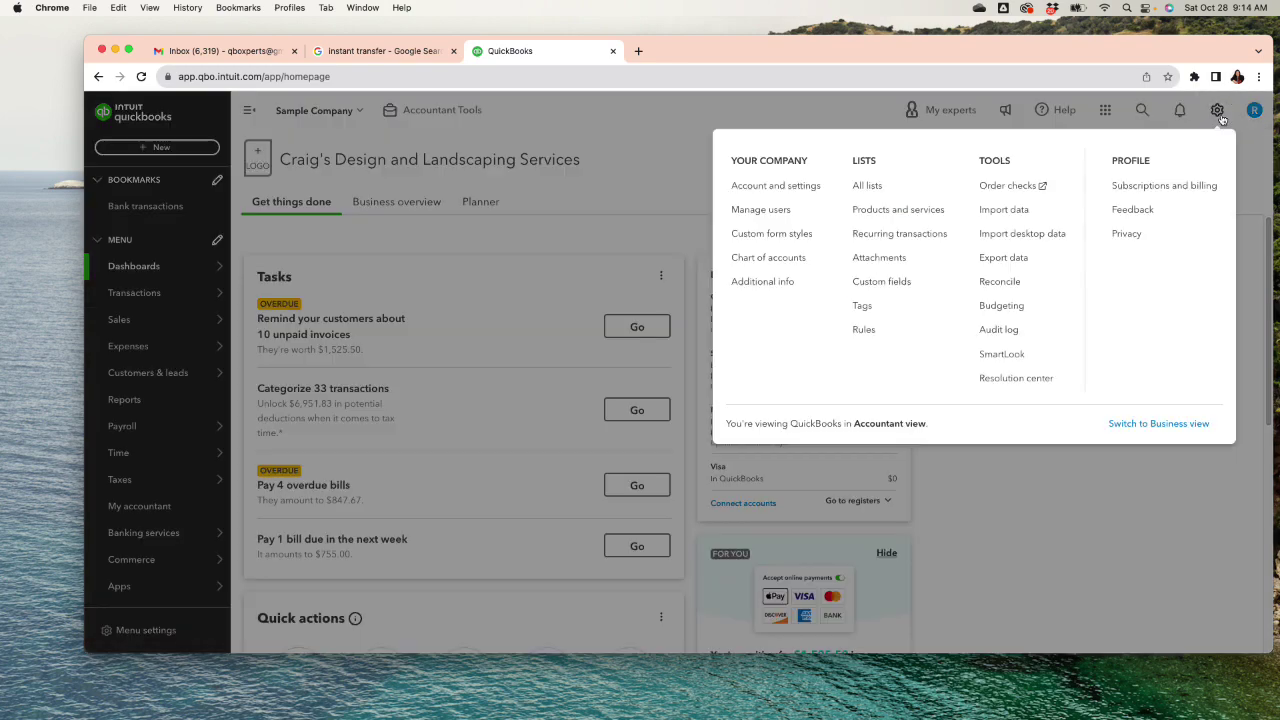
{"action": "left_click", "coordinate": [880, 190]}
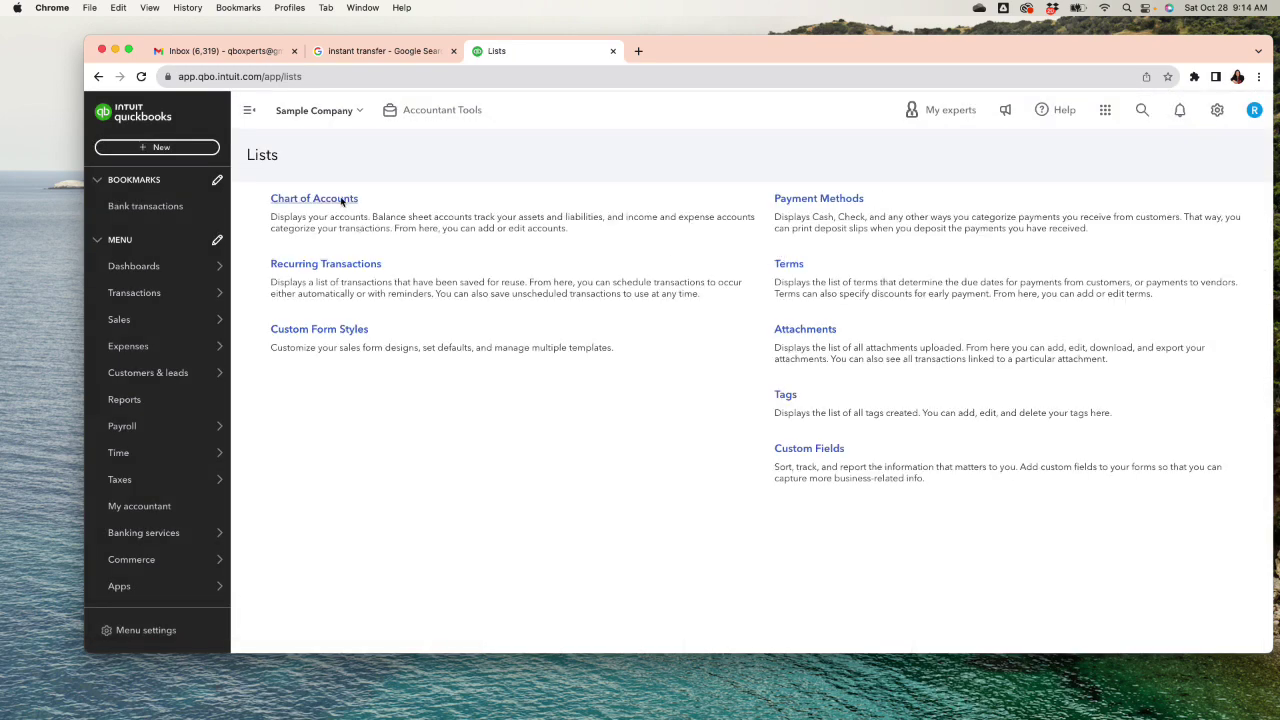
{"action": "mouse_move", "coordinate": [163, 305]}
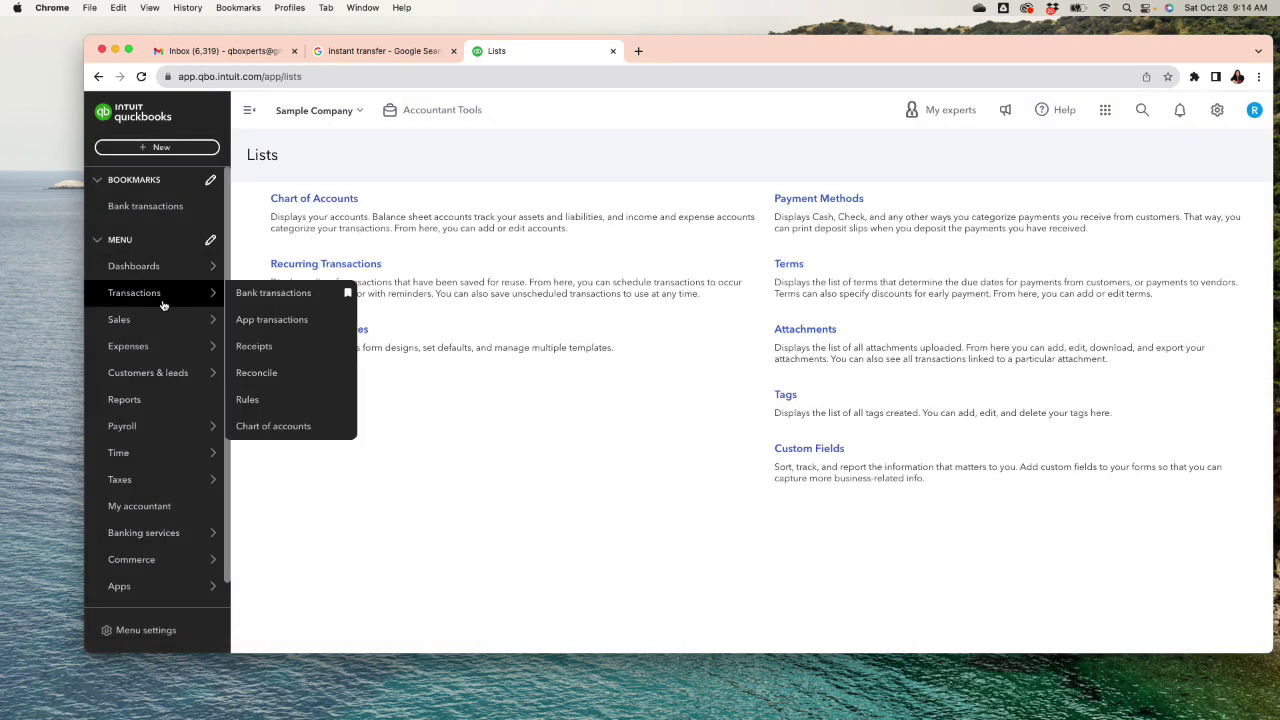
{"action": "mouse_move", "coordinate": [158, 557]}
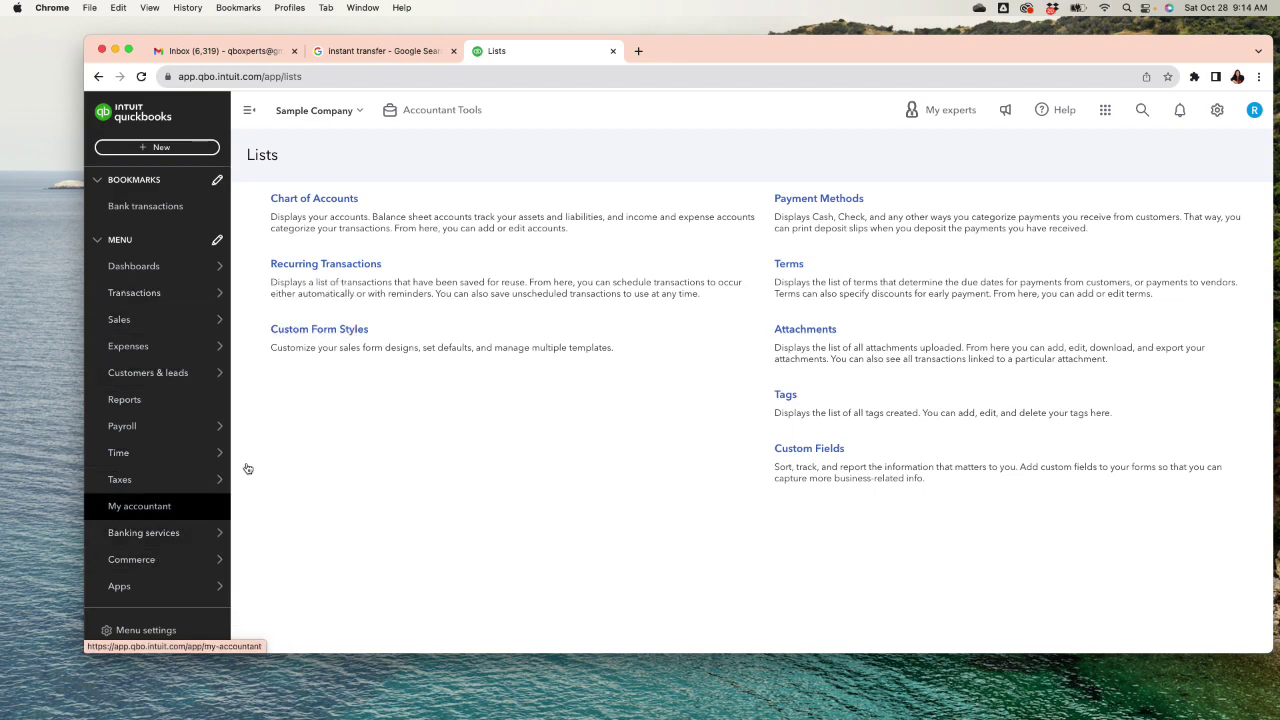
{"action": "left_click", "coordinate": [297, 199]}
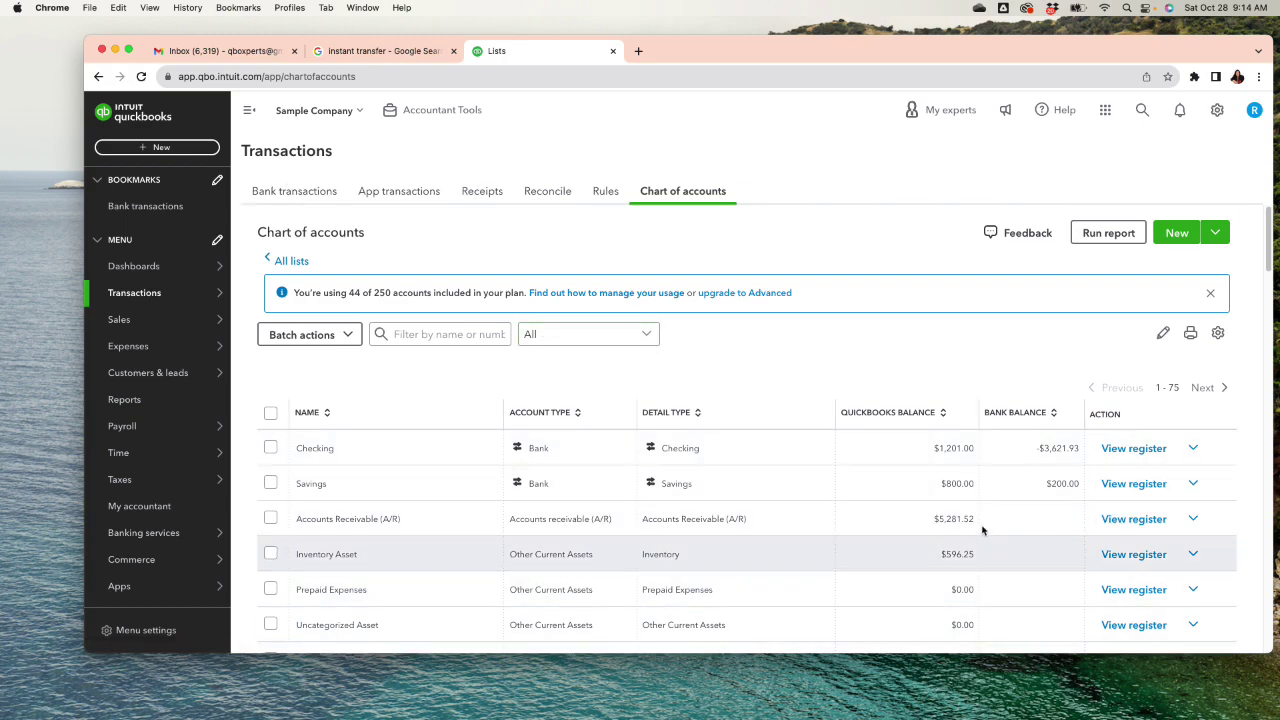
Step: Examine the chart of accounts from bank accounts through expense accounts, including the actions available for the Checking account
{"action": "scroll", "coordinate": [912, 514], "scroll_direction": "down", "scroll_amount": 2}
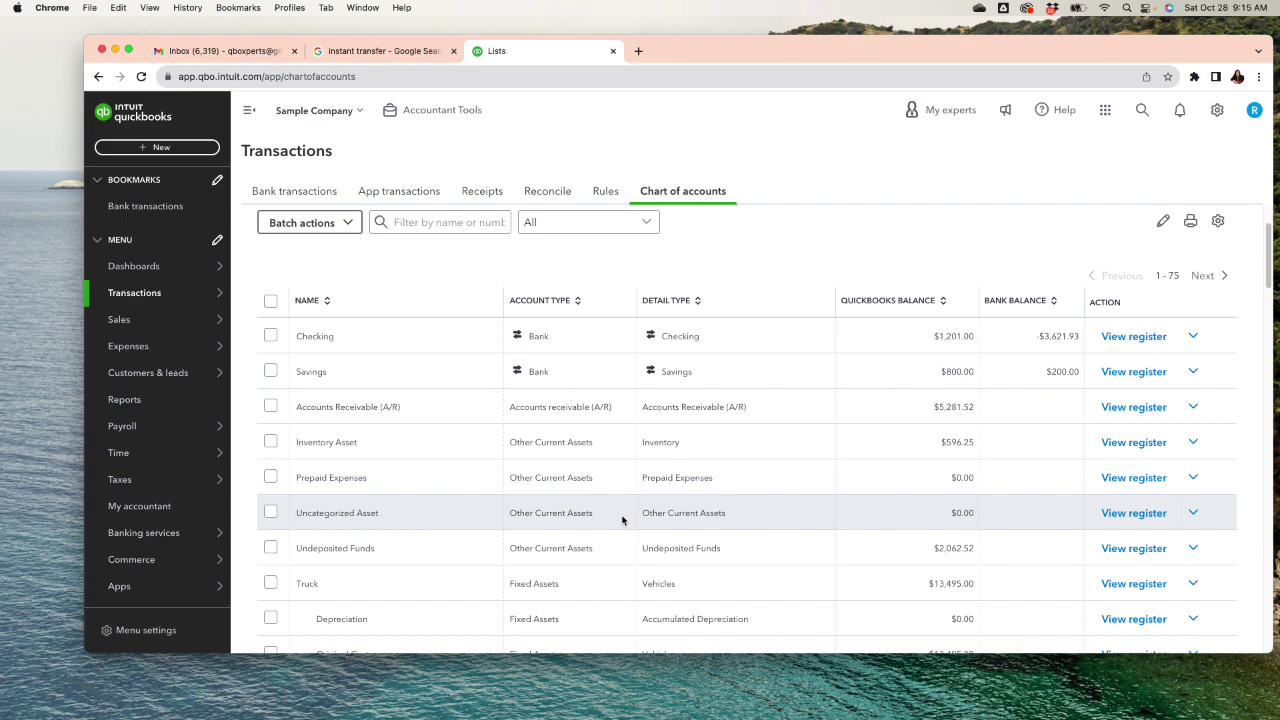
{"action": "scroll", "coordinate": [674, 523], "scroll_direction": "down", "scroll_amount": 1}
{"action": "scroll", "coordinate": [674, 523], "scroll_direction": "down", "scroll_amount": 5}
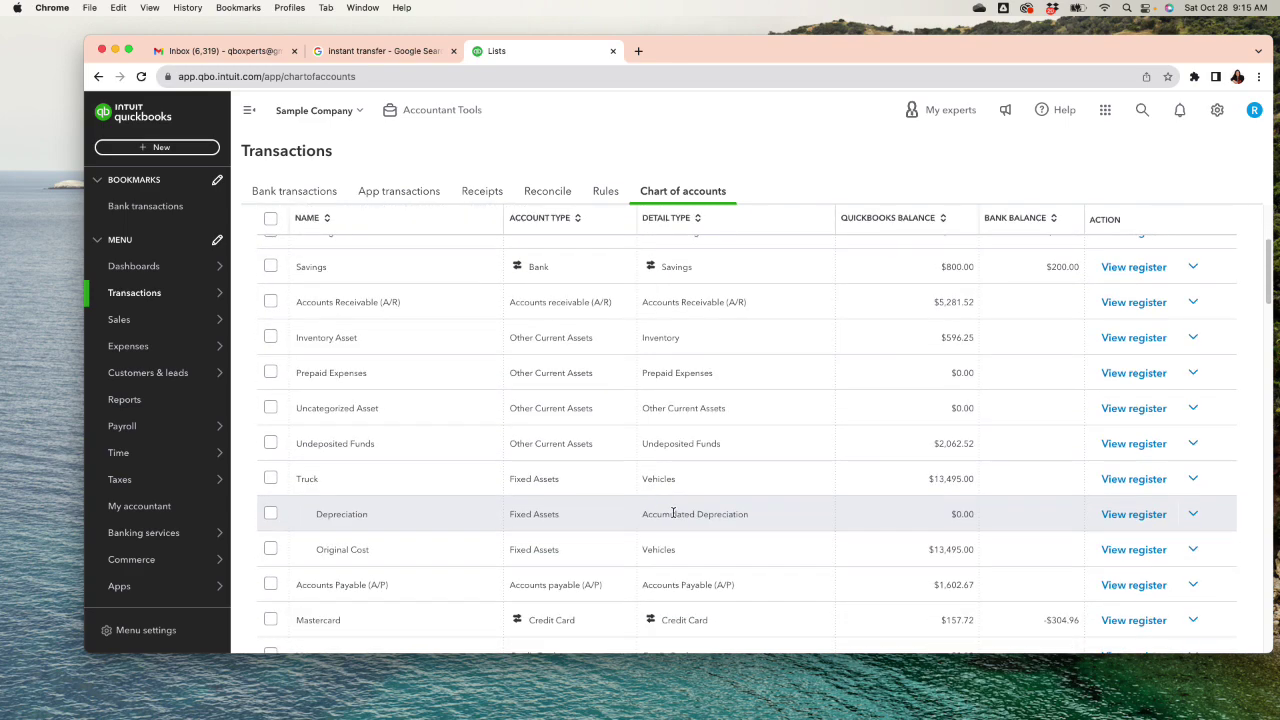
{"action": "scroll", "coordinate": [700, 460], "scroll_direction": "up", "scroll_amount": 5}
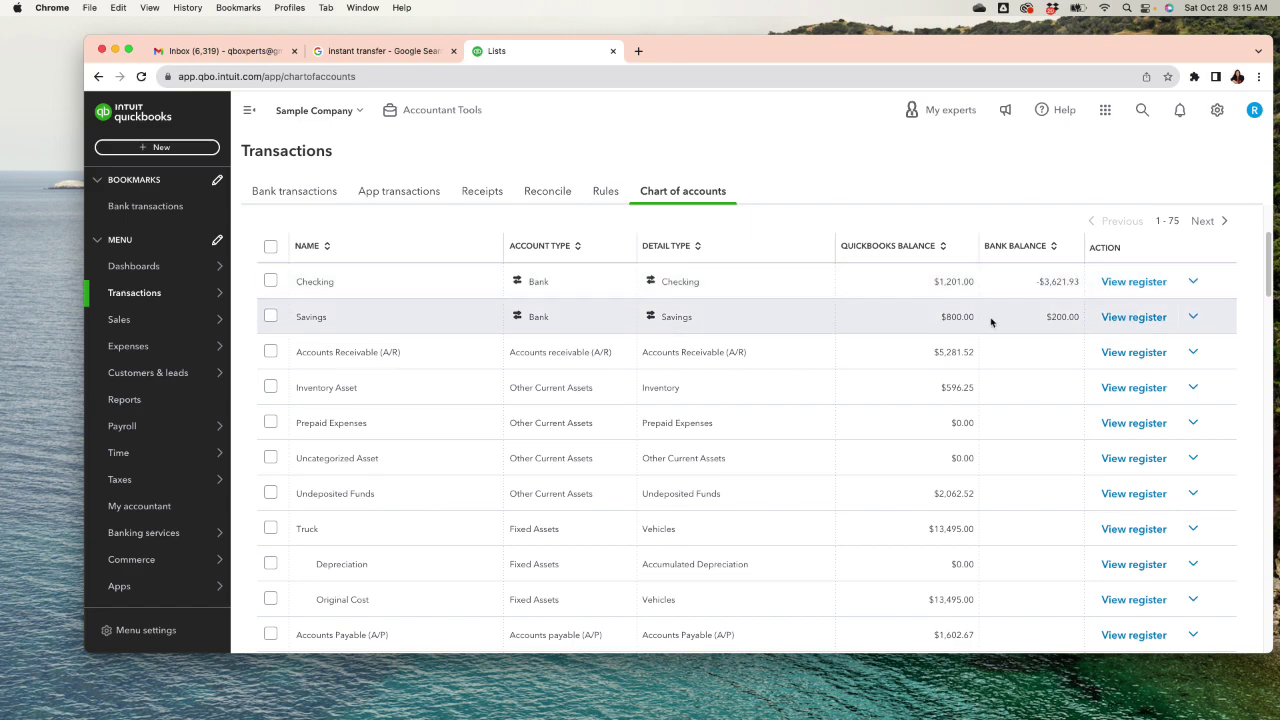
{"action": "left_click", "coordinate": [1191, 288]}
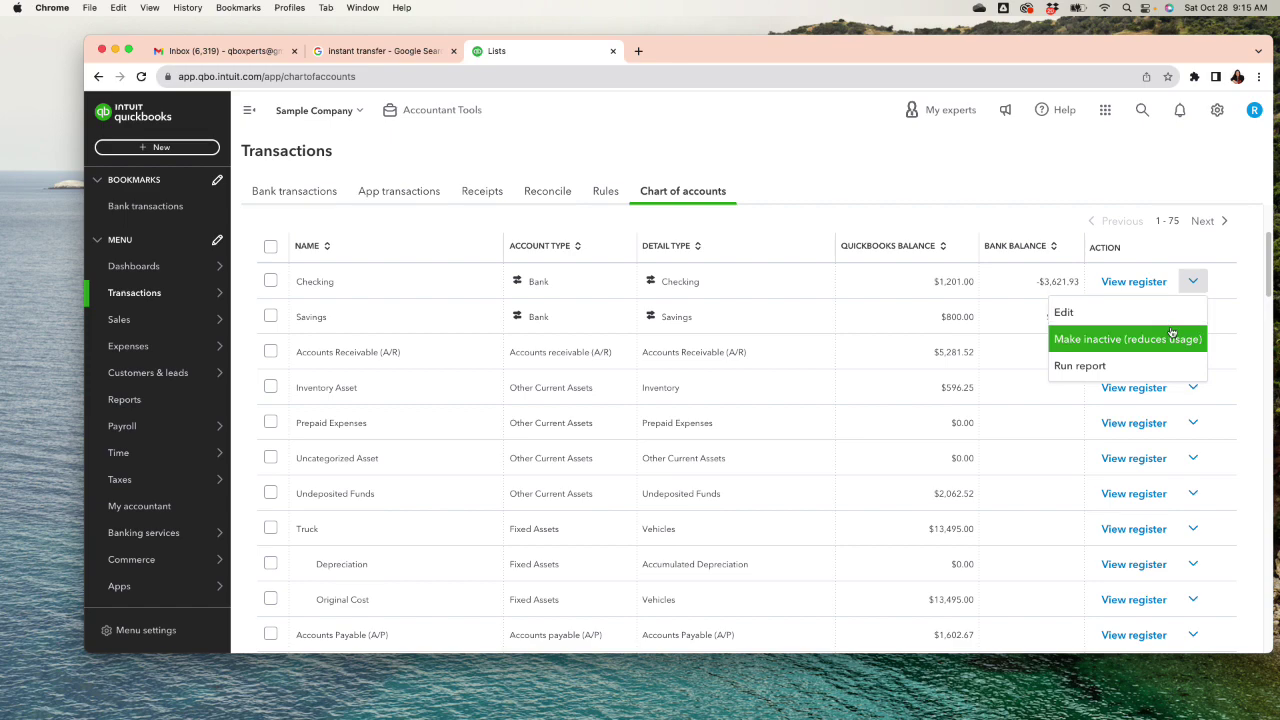
{"action": "left_click", "coordinate": [1070, 174]}
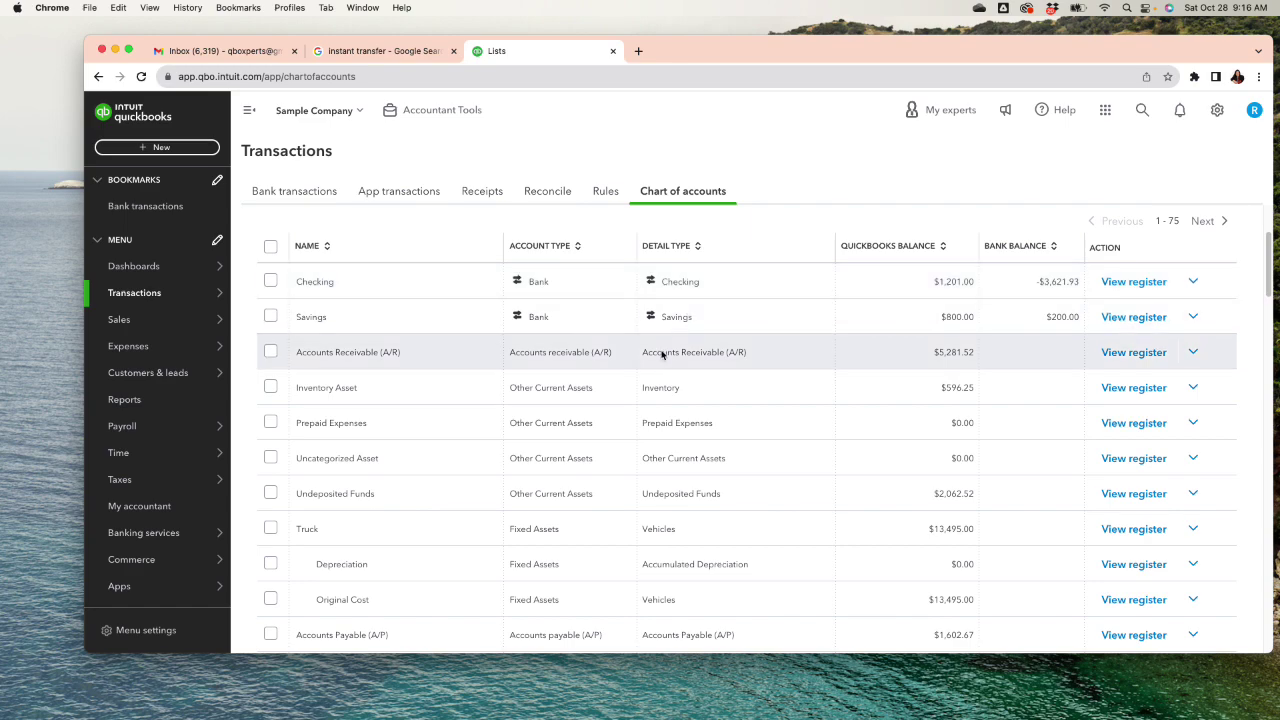
{"action": "scroll", "coordinate": [660, 340], "scroll_direction": "down", "scroll_amount": 10}
{"action": "scroll", "coordinate": [658, 345], "scroll_direction": "down", "scroll_amount": 15}
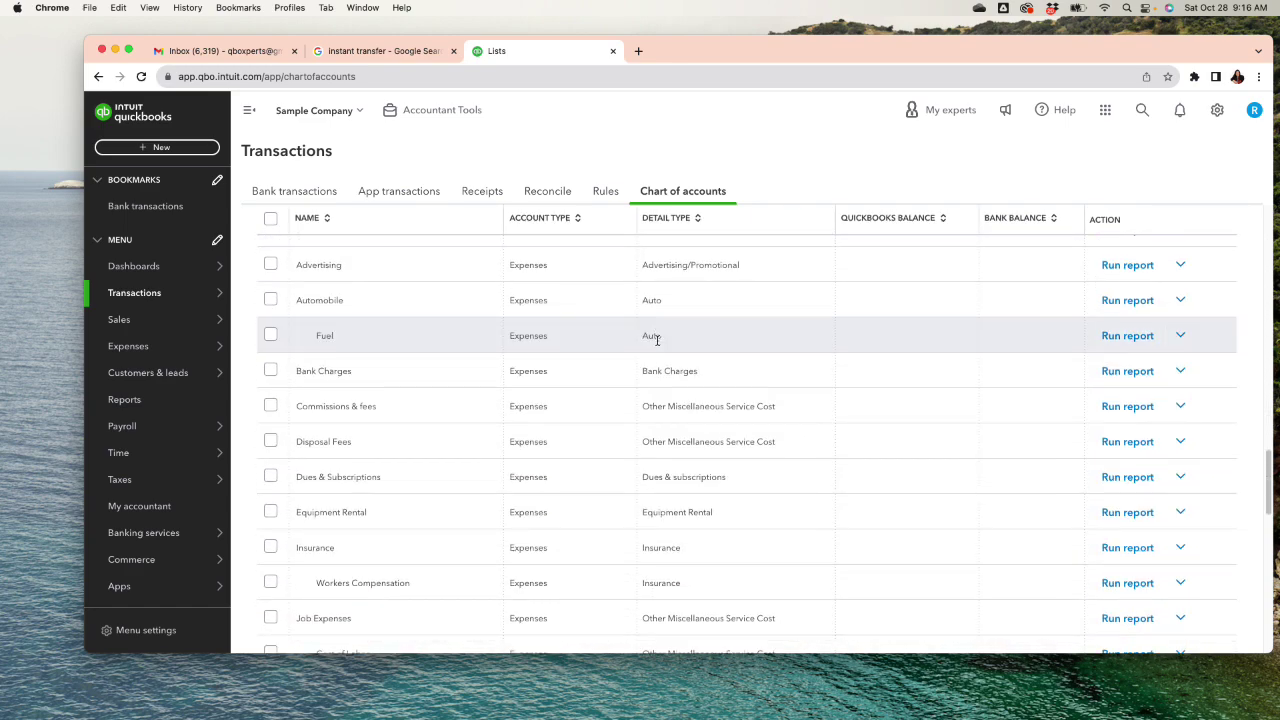
{"action": "scroll", "coordinate": [657, 340], "scroll_direction": "up", "scroll_amount": 20}
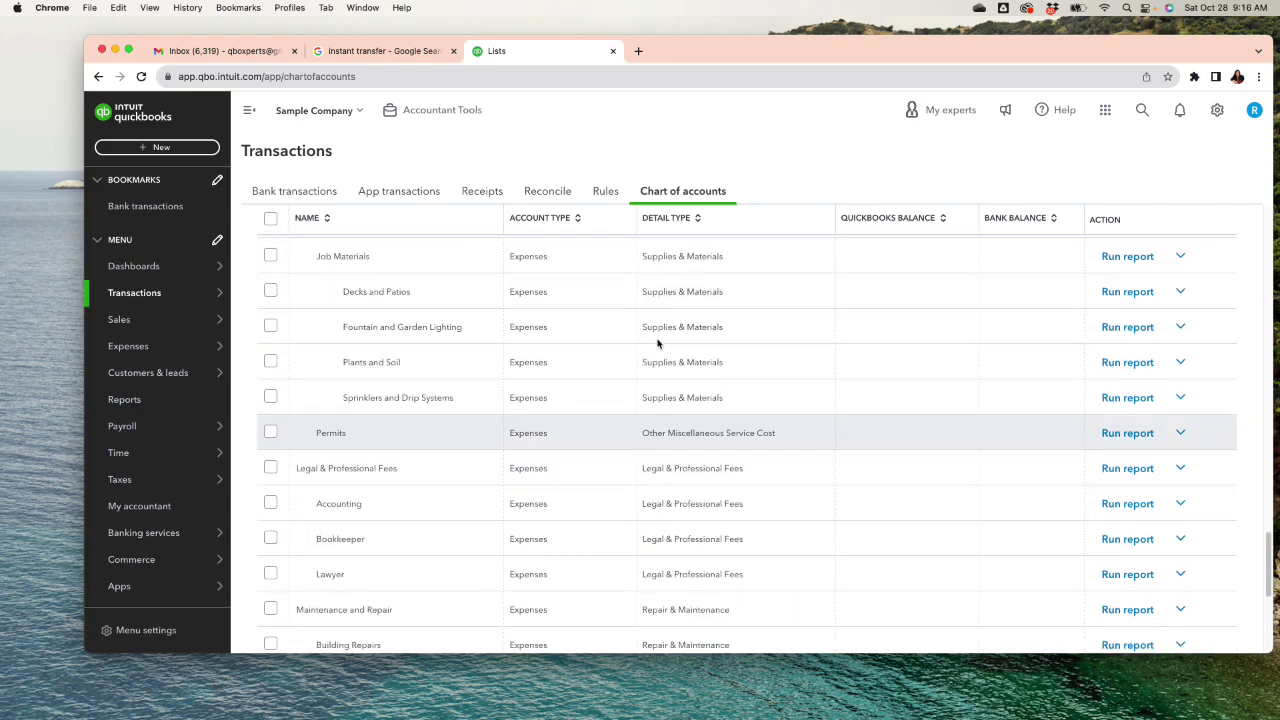
{"action": "scroll", "coordinate": [657, 342], "scroll_direction": "up", "scroll_amount": 5}
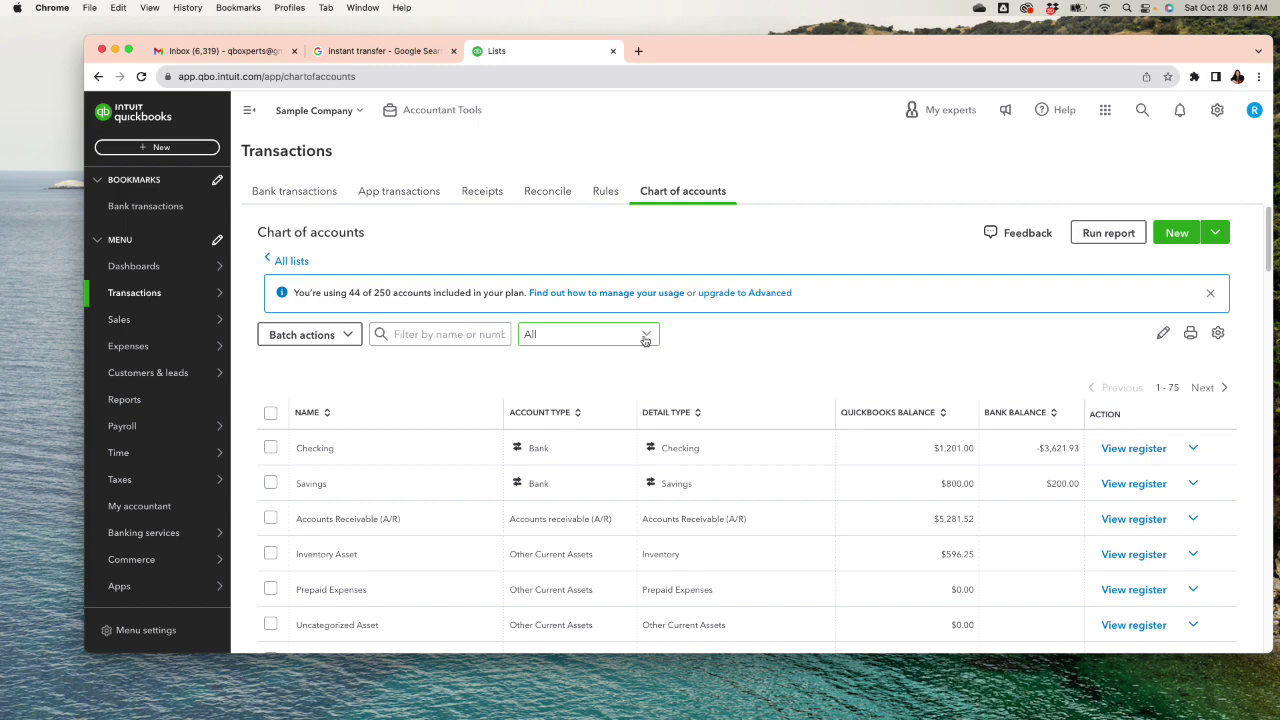
Step: Go to the Bank transactions page and dismiss the bank connection welcome message
{"action": "mouse_move", "coordinate": [188, 355]}
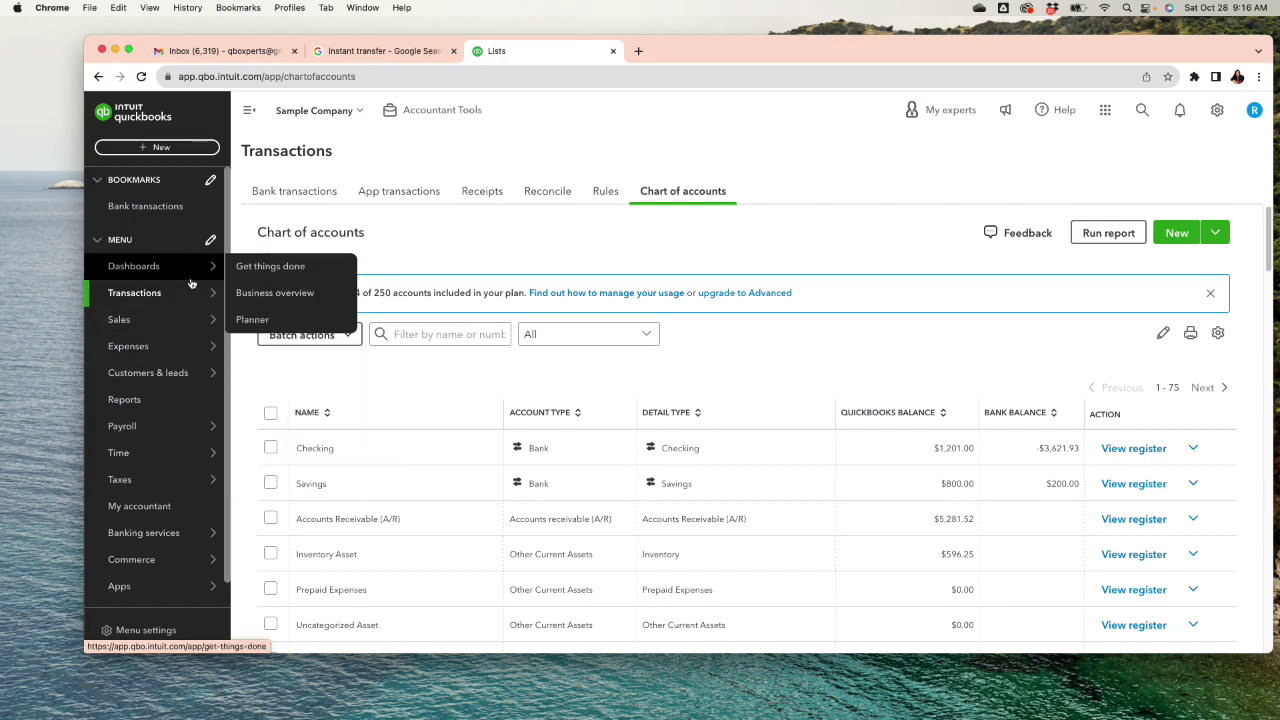
{"action": "mouse_move", "coordinate": [184, 293]}
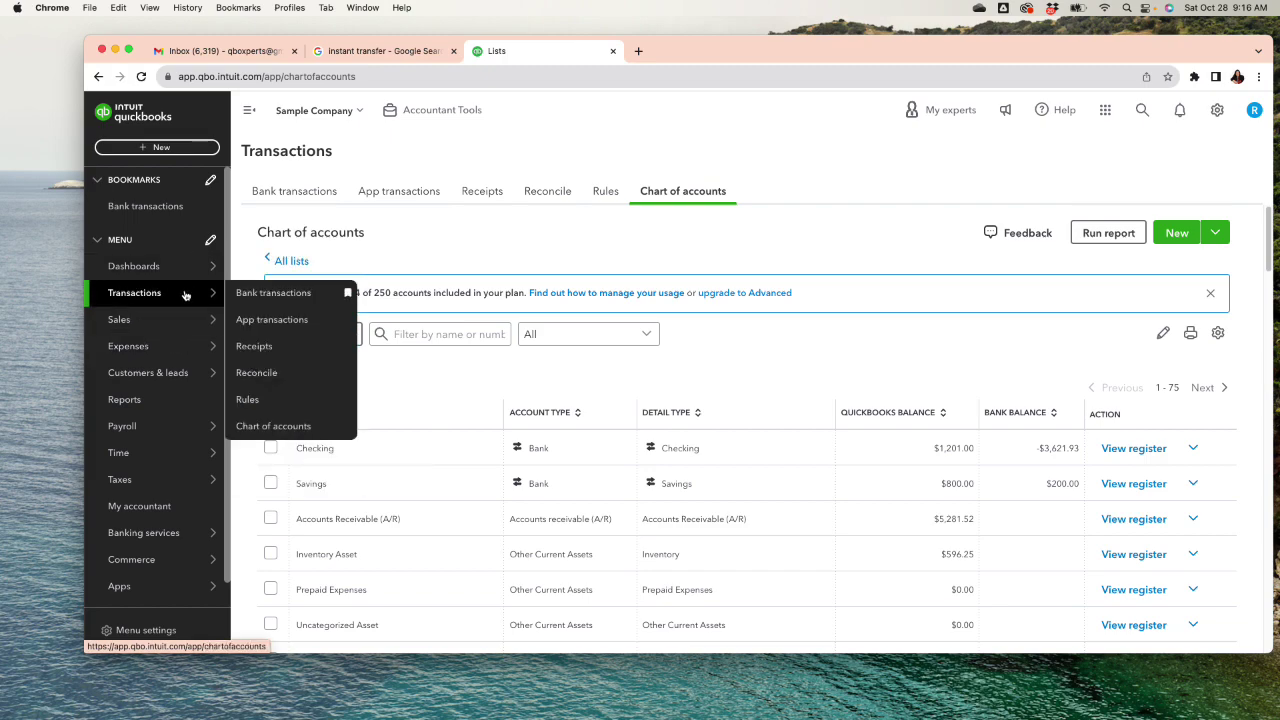
{"action": "left_click", "coordinate": [291, 294]}
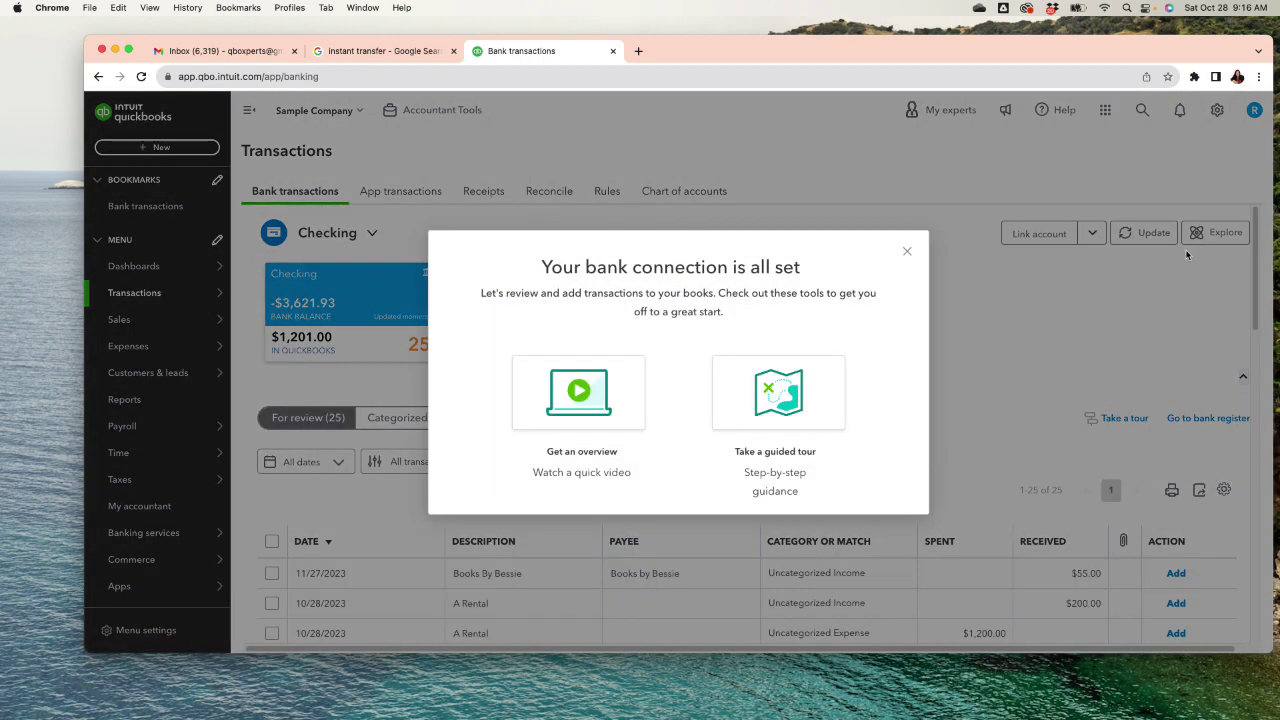
{"action": "left_click", "coordinate": [907, 251]}
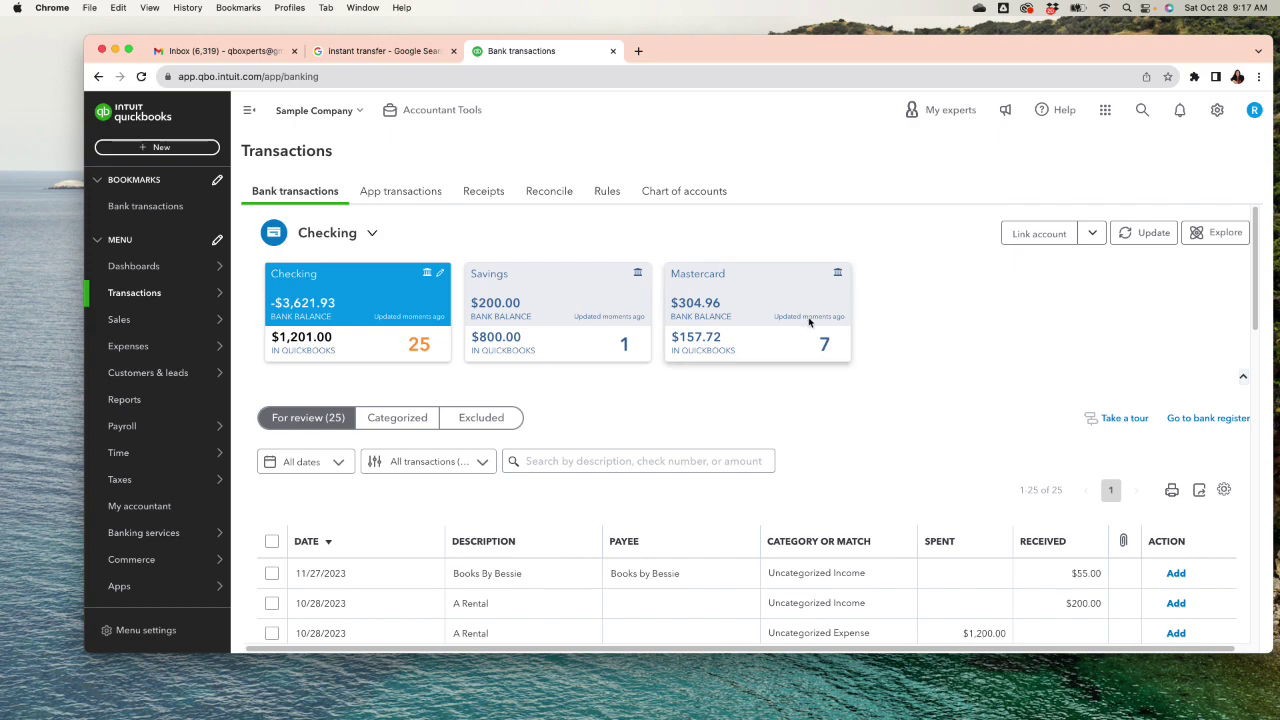
Step: Look at the sales channel connectors under App transactions and return to Bank transactions
{"action": "left_click", "coordinate": [401, 191]}
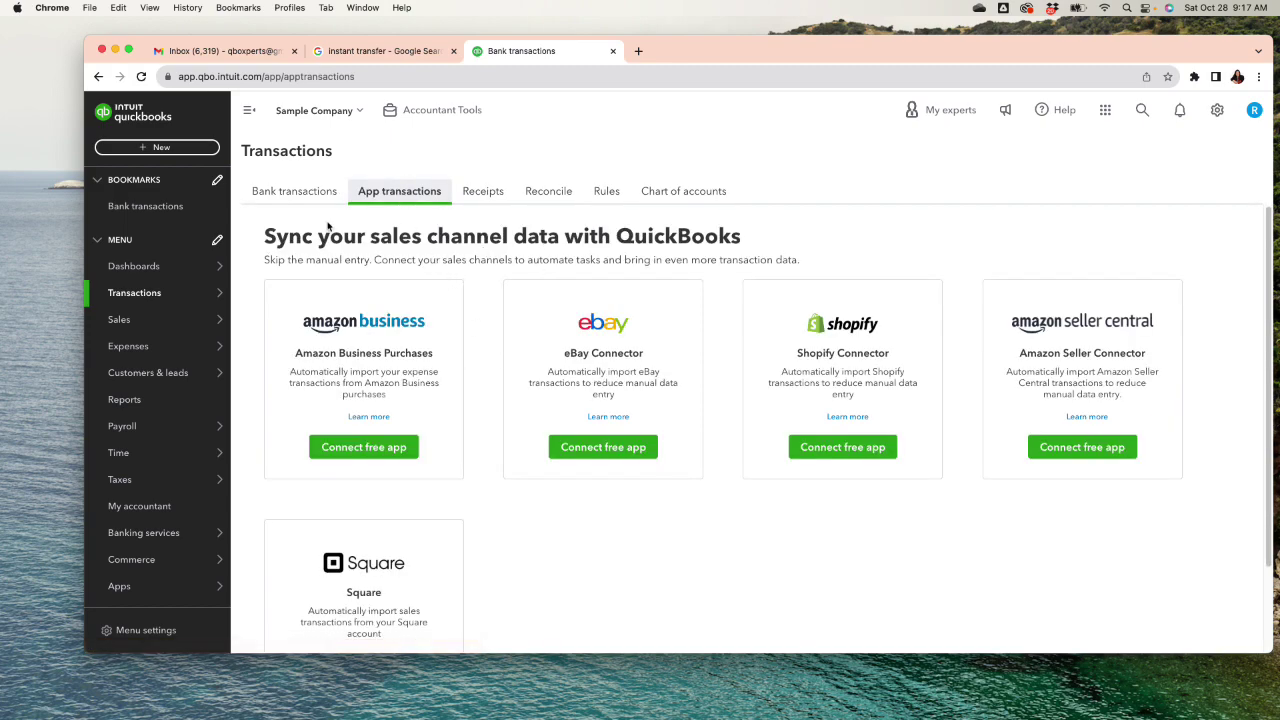
{"action": "left_click", "coordinate": [305, 195]}
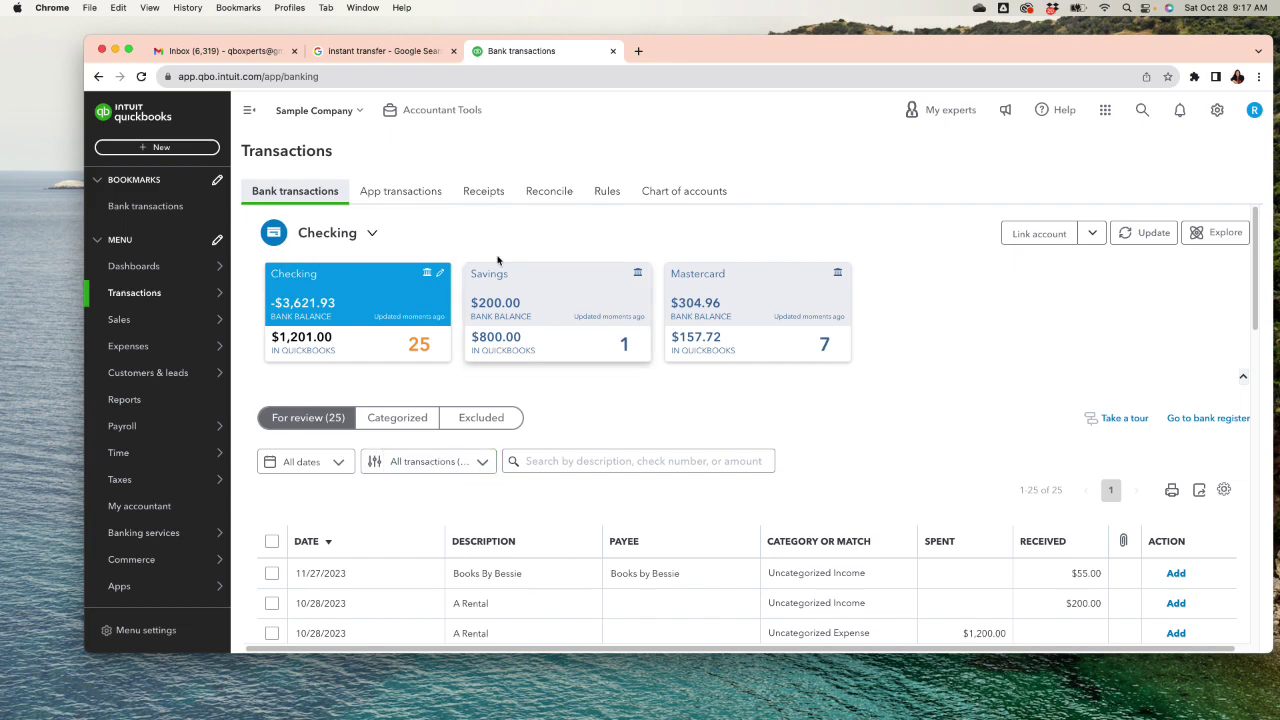
{"action": "left_click", "coordinate": [405, 195]}
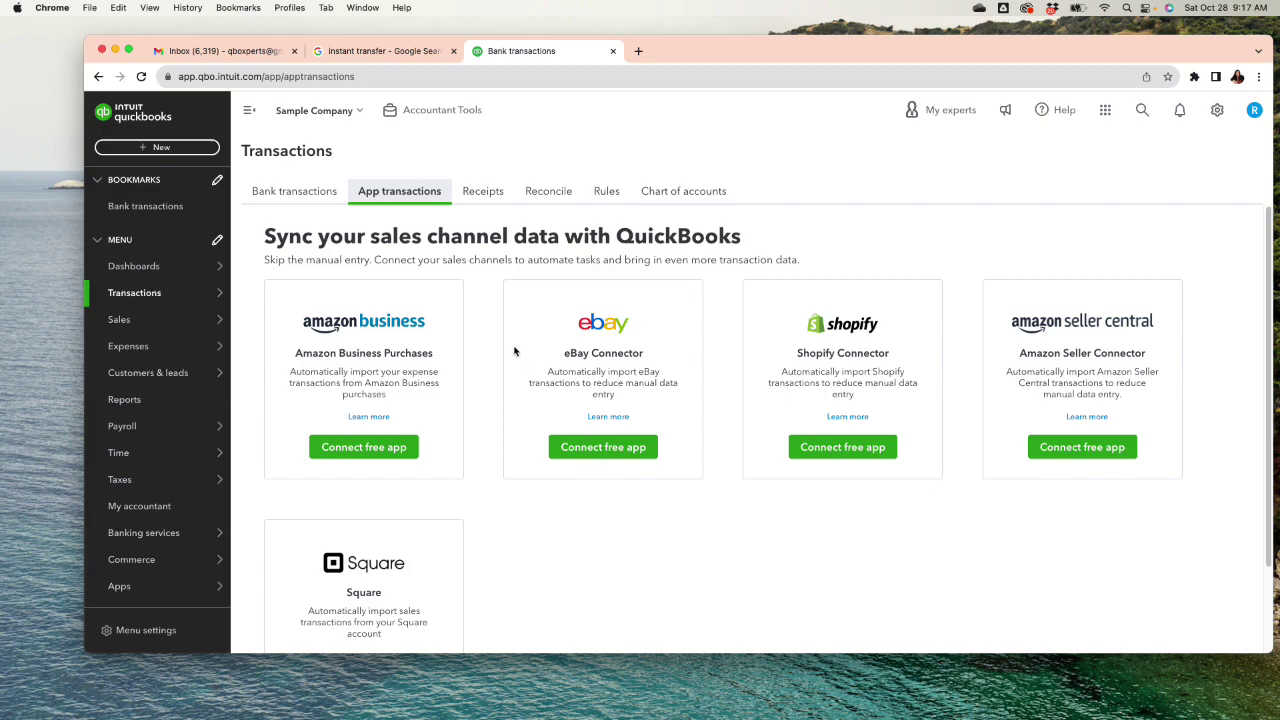
{"action": "left_click", "coordinate": [314, 191]}
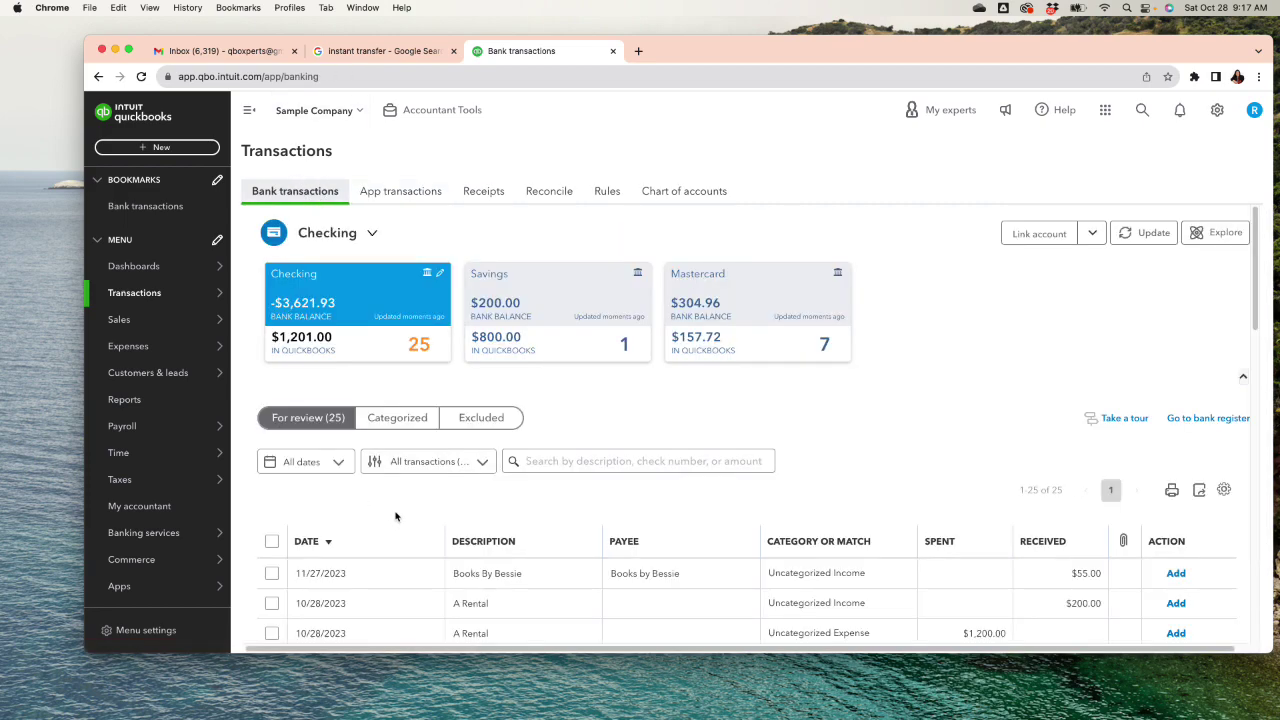
Step: Compare the For review transactions of the Savings, Mastercard and Checking accounts, ending on Checking
{"action": "scroll", "coordinate": [516, 502], "scroll_direction": "down", "scroll_amount": 1}
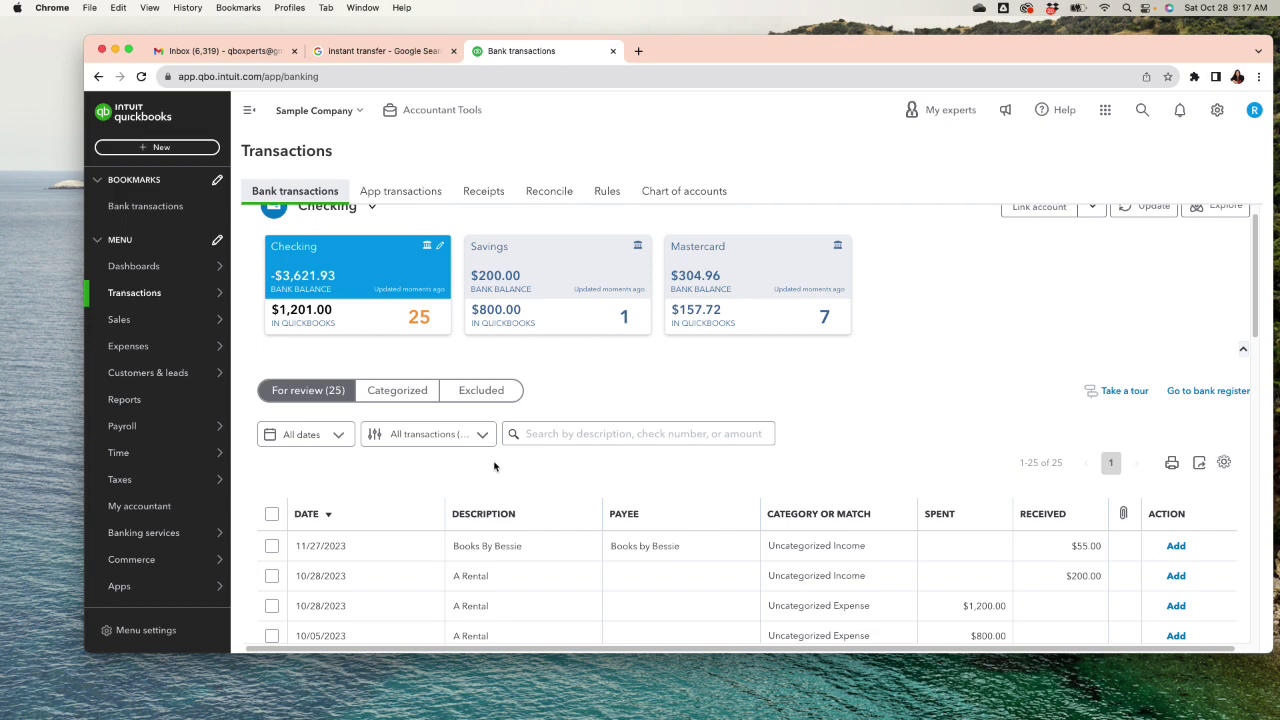
{"action": "mouse_move", "coordinate": [205, 317]}
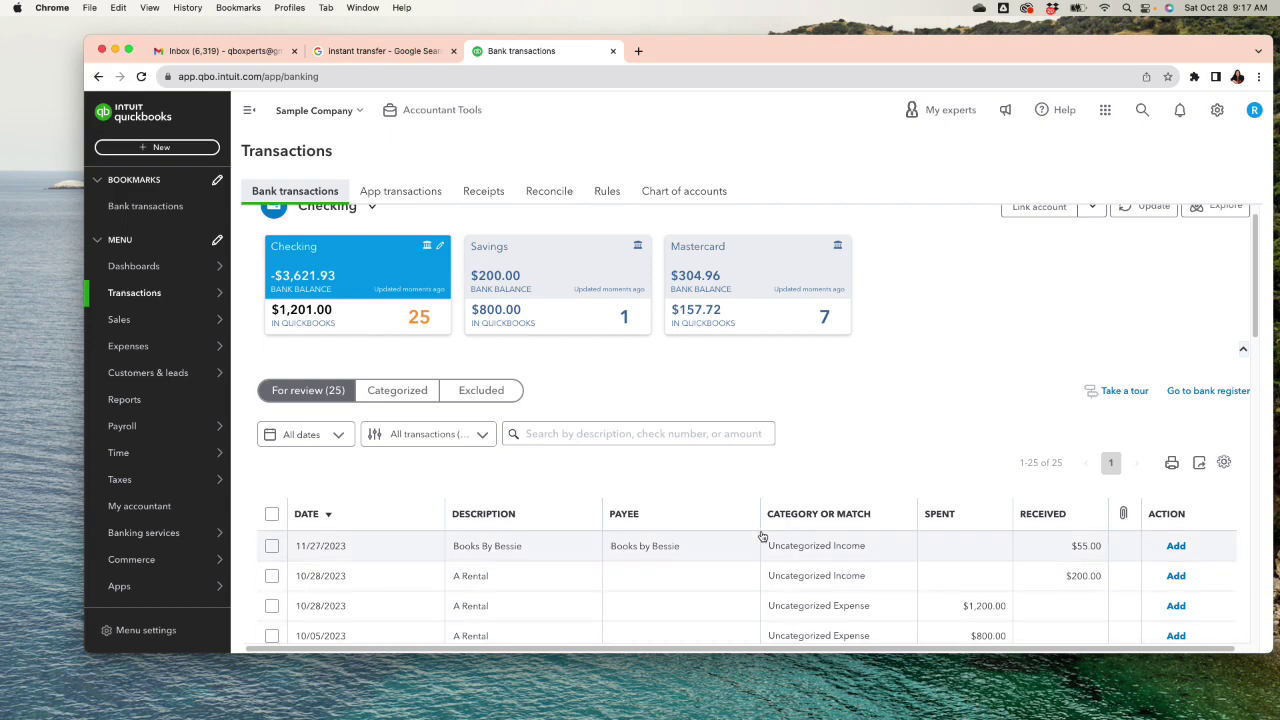
{"action": "left_click", "coordinate": [560, 269]}
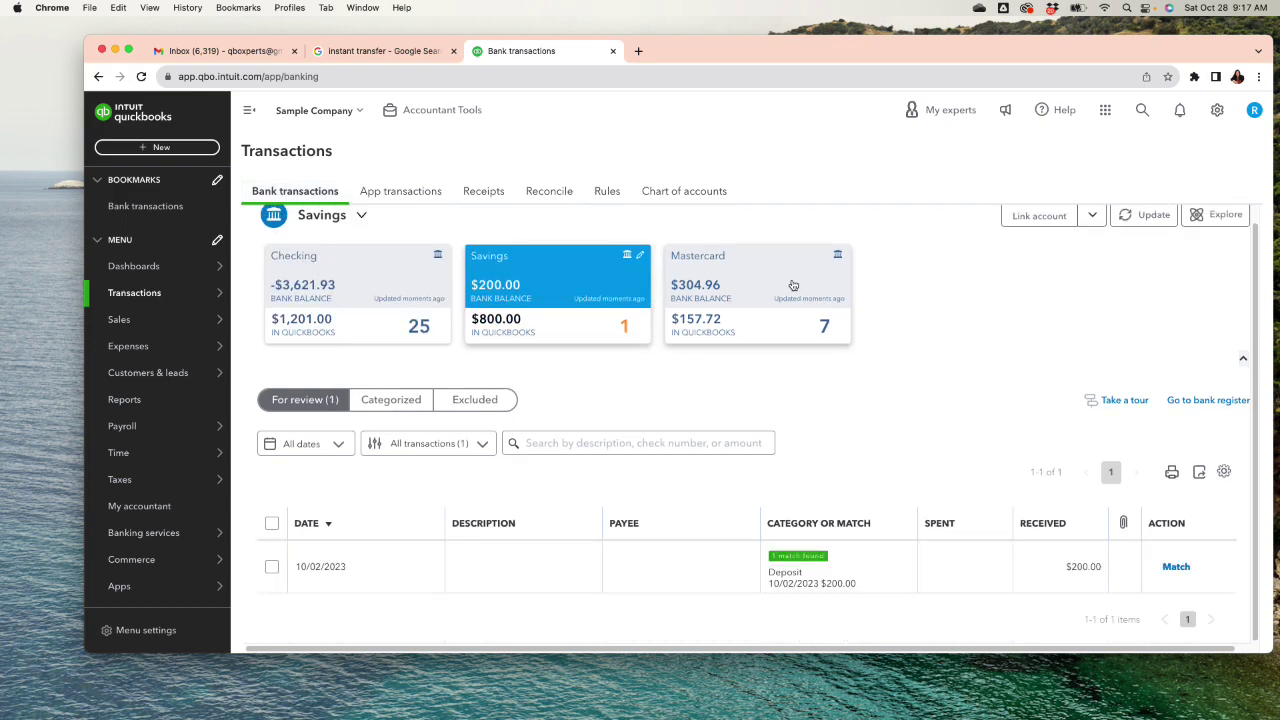
{"action": "left_click", "coordinate": [400, 309]}
{"action": "left_click", "coordinate": [560, 300]}
{"action": "left_click", "coordinate": [694, 305]}
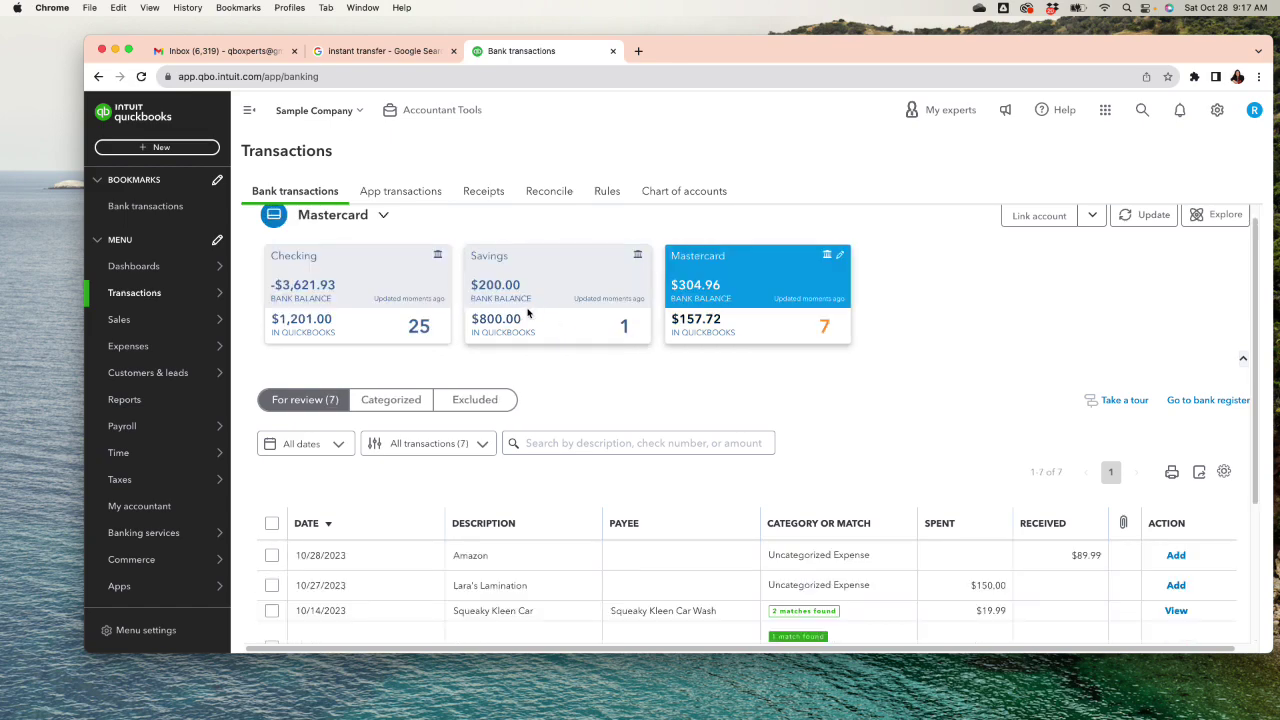
{"action": "left_click", "coordinate": [560, 300]}
{"action": "left_click", "coordinate": [400, 308]}
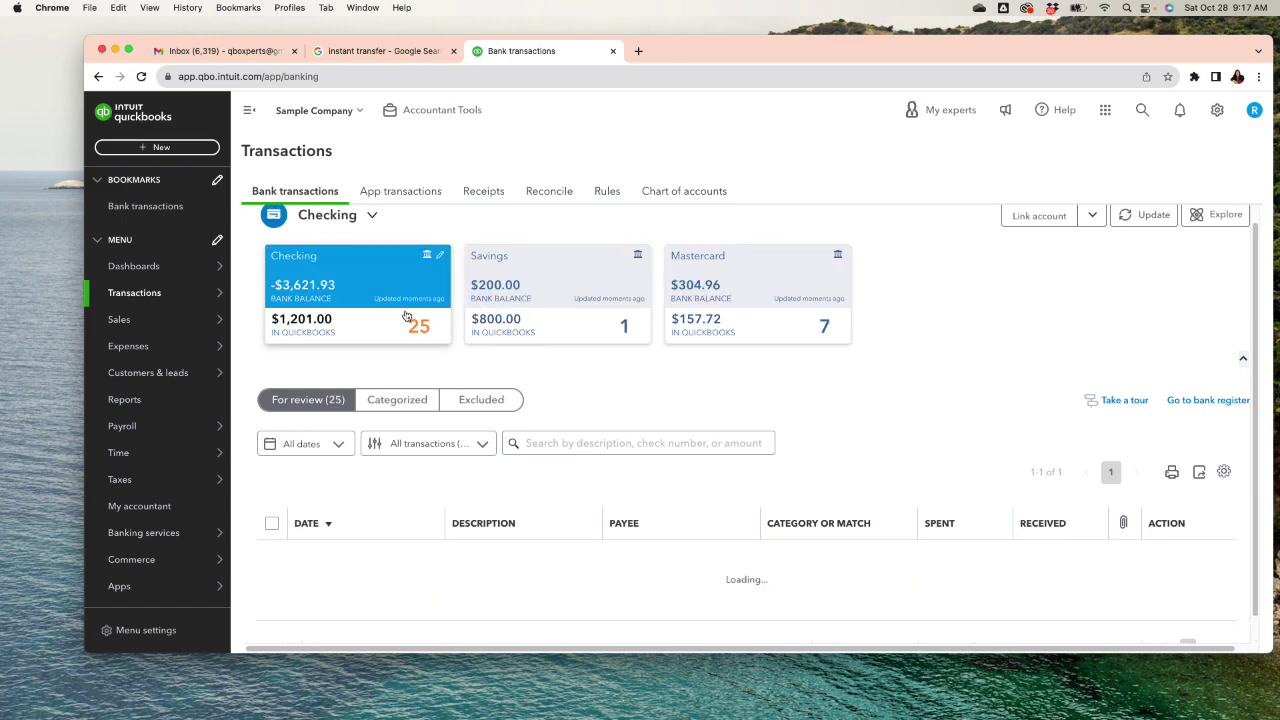
Step: View a blank bank deposit form for the Checking account and close it without saving
{"action": "left_click", "coordinate": [142, 147]}
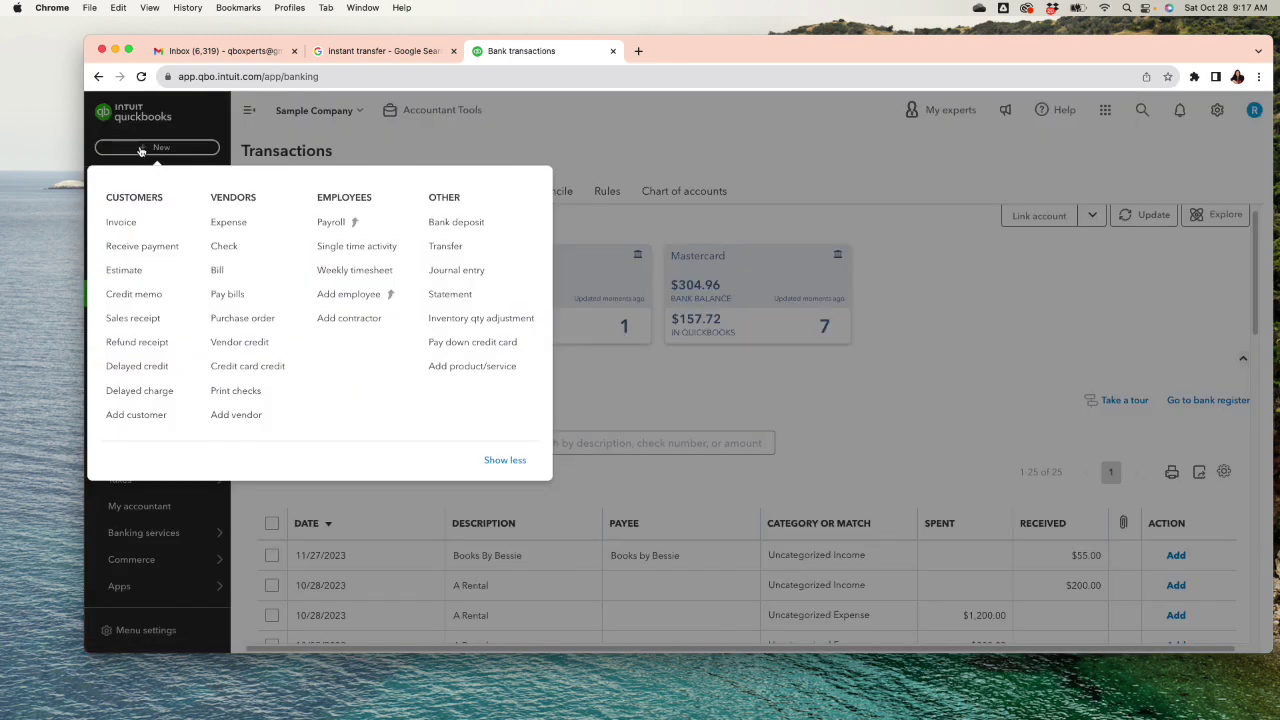
{"action": "left_click", "coordinate": [500, 231]}
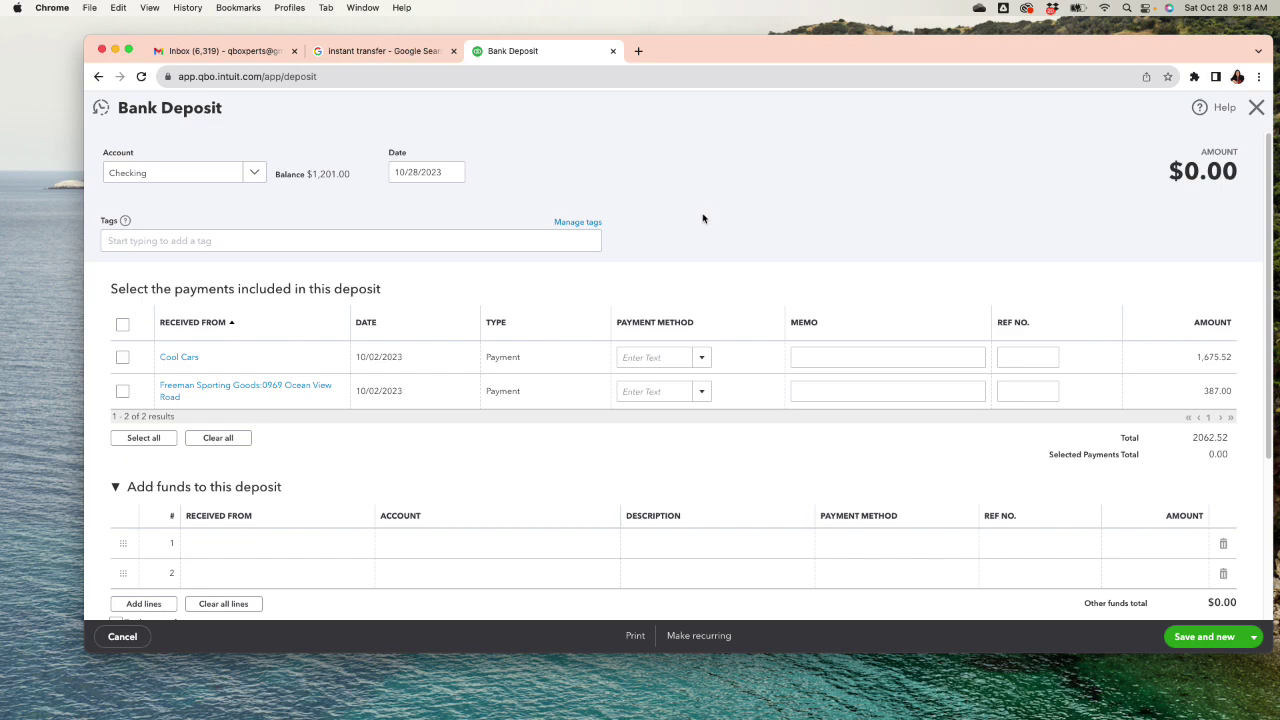
{"action": "left_click", "coordinate": [1257, 107]}
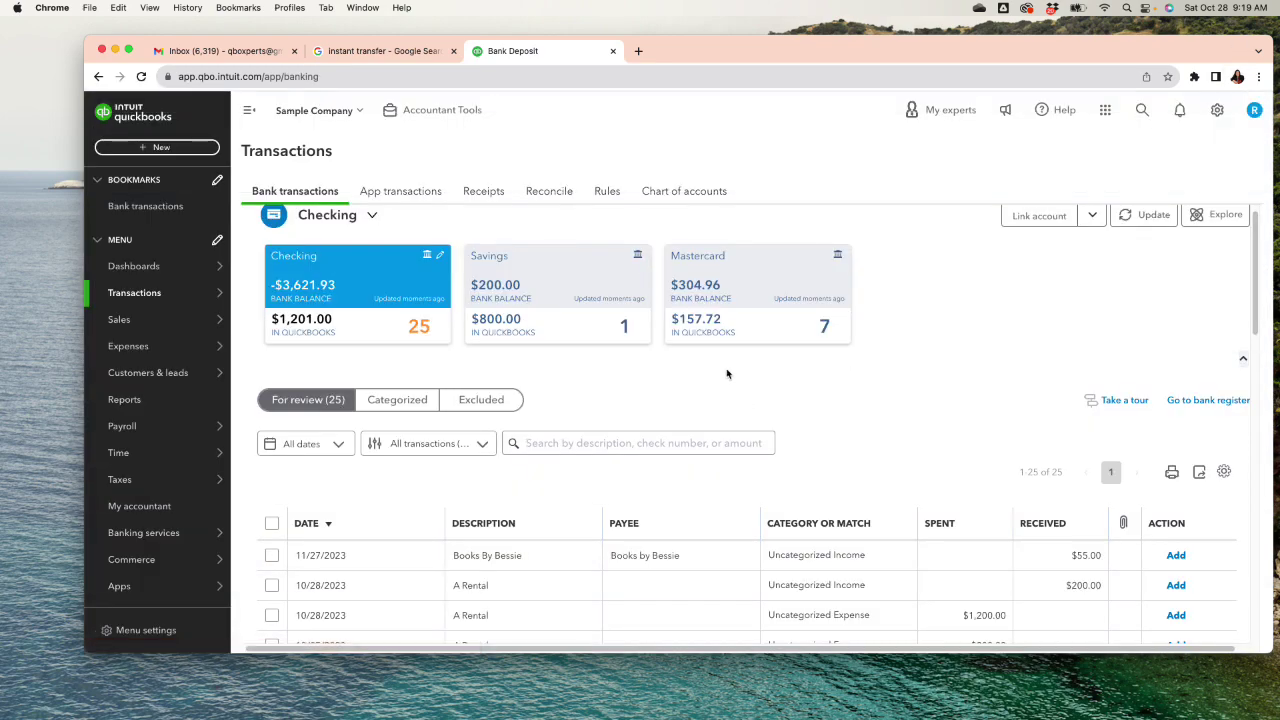
Step: Match the 10/02/2023 deposit of $868.15 in the Checking bank feed to its suggested deposit record
{"action": "scroll", "coordinate": [668, 590], "scroll_direction": "down", "scroll_amount": 1}
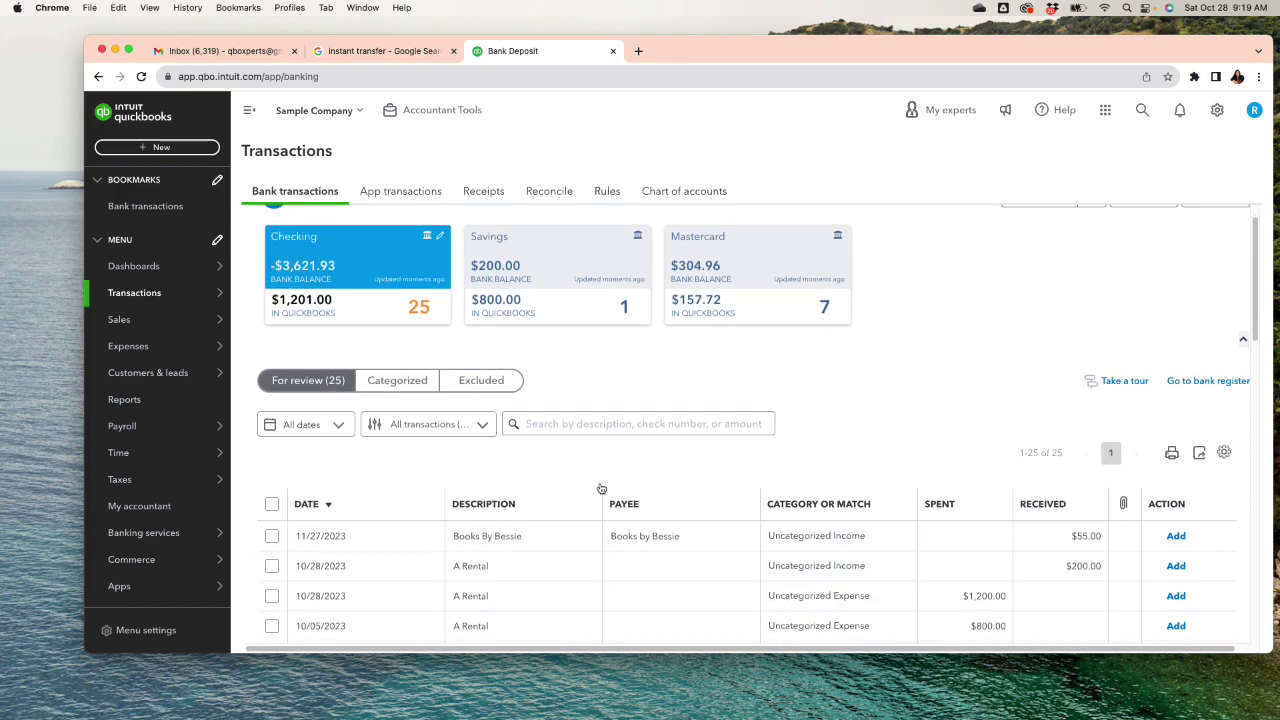
{"action": "scroll", "coordinate": [670, 590], "scroll_direction": "down", "scroll_amount": 5}
{"action": "scroll", "coordinate": [680, 587], "scroll_direction": "up", "scroll_amount": 5}
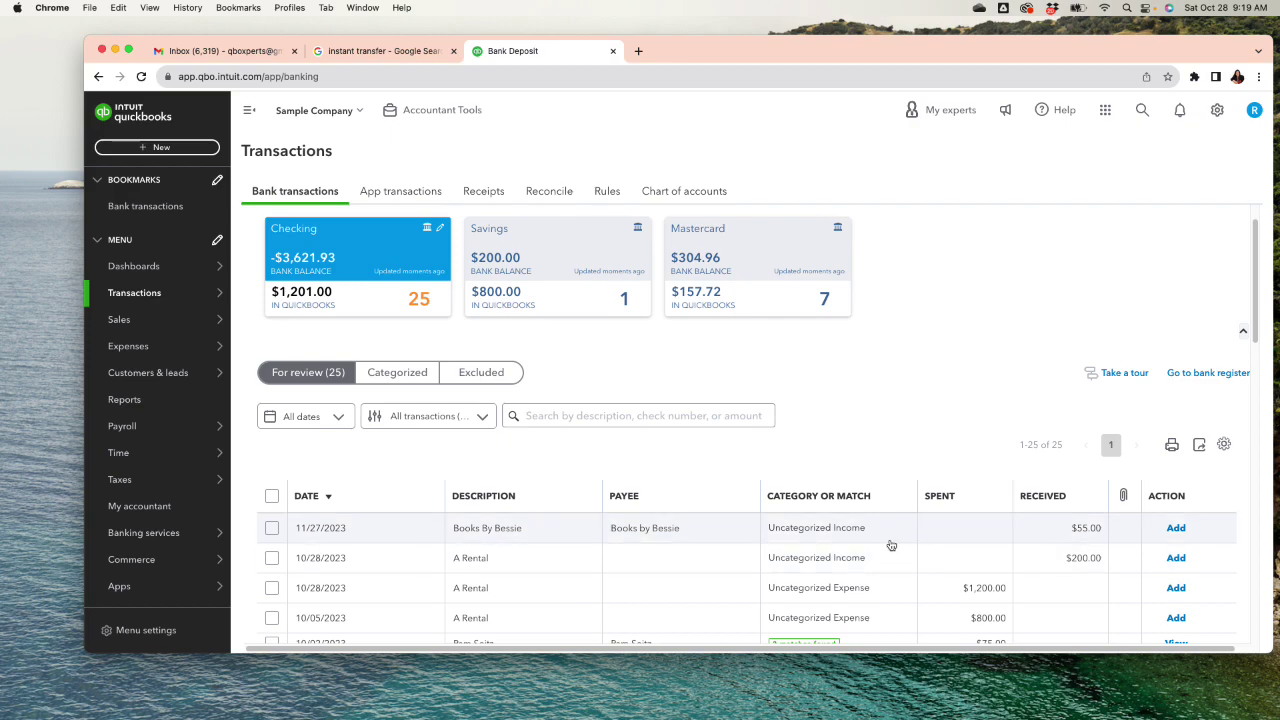
{"action": "scroll", "coordinate": [888, 541], "scroll_direction": "down", "scroll_amount": 2}
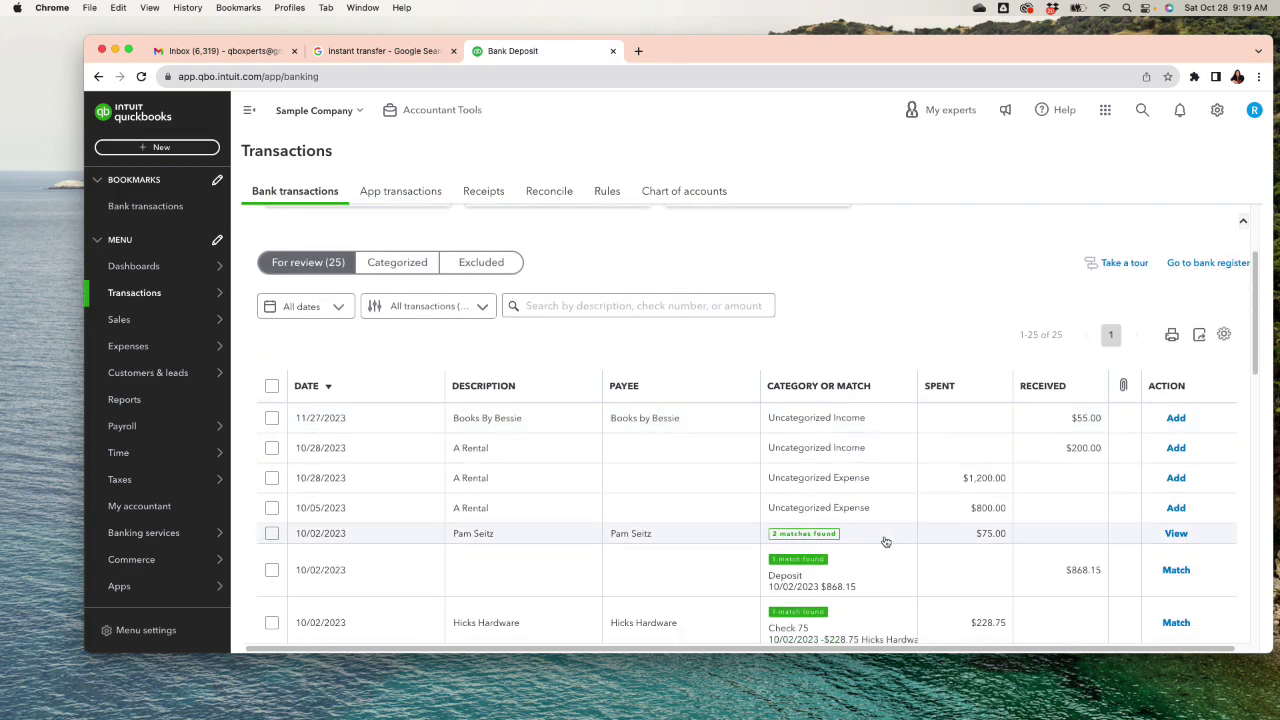
{"action": "scroll", "coordinate": [885, 541], "scroll_direction": "down", "scroll_amount": 2}
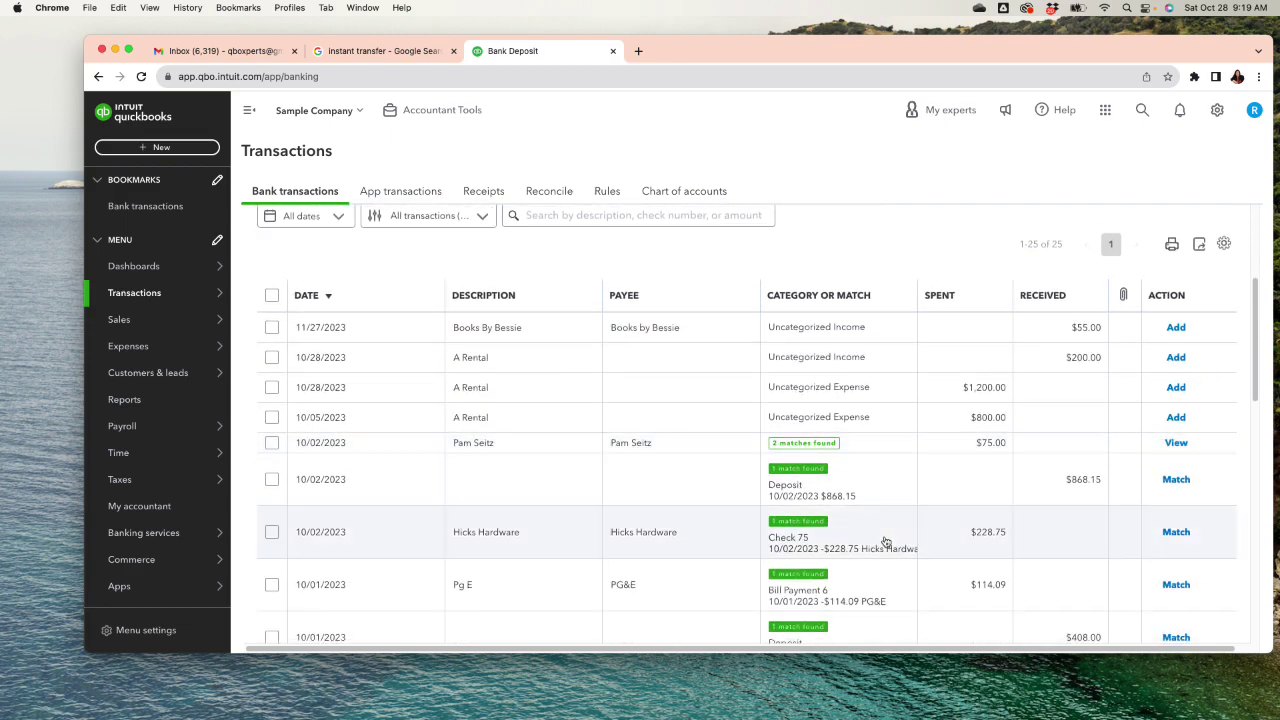
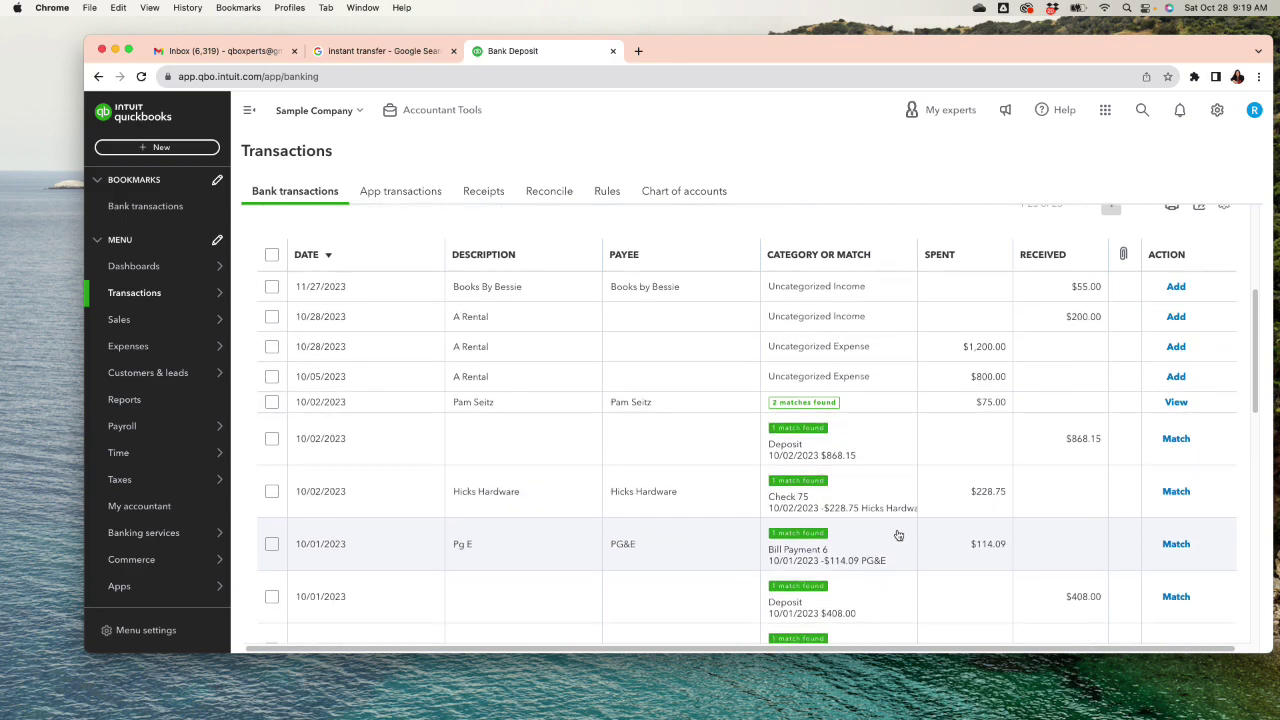
{"action": "left_click", "coordinate": [1178, 445]}
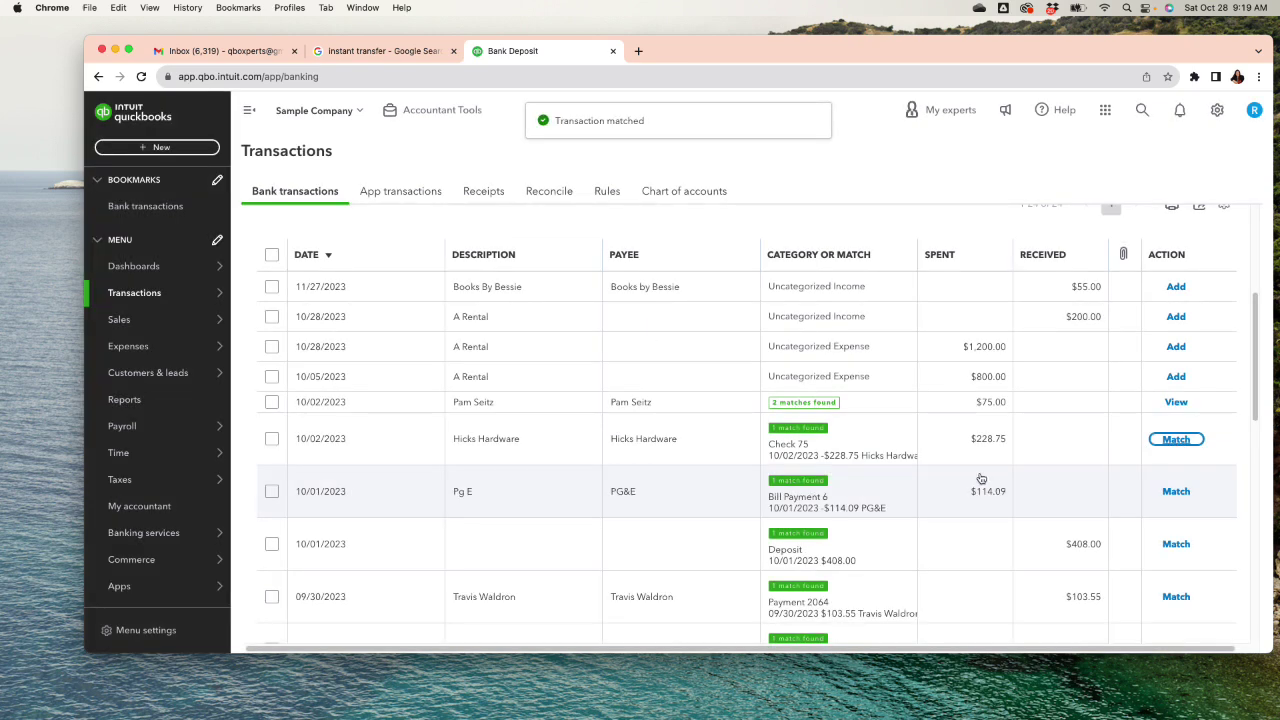
{"action": "scroll", "coordinate": [981, 465], "scroll_direction": "up", "scroll_amount": 5}
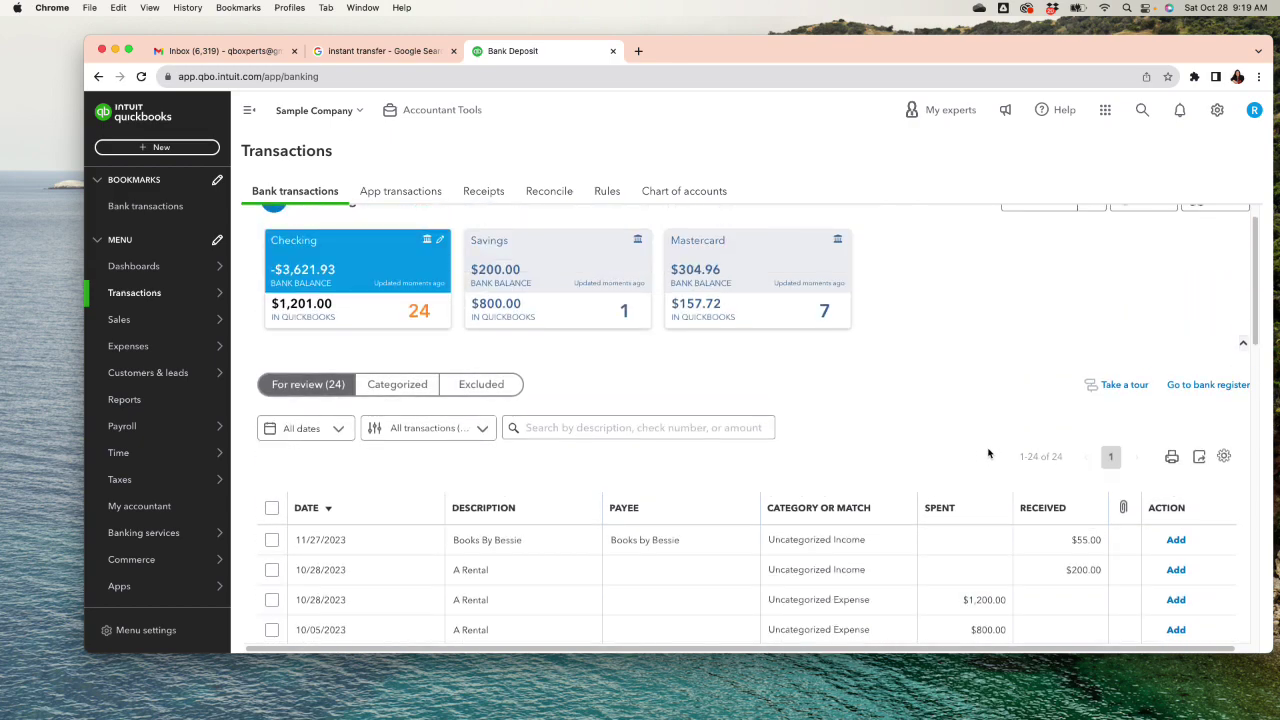
Step: Expand the 10/05/2023 A Rental transaction of $800.00 and add a new vendor named "a rental" as its payee
{"action": "scroll", "coordinate": [998, 463], "scroll_direction": "down", "scroll_amount": 5}
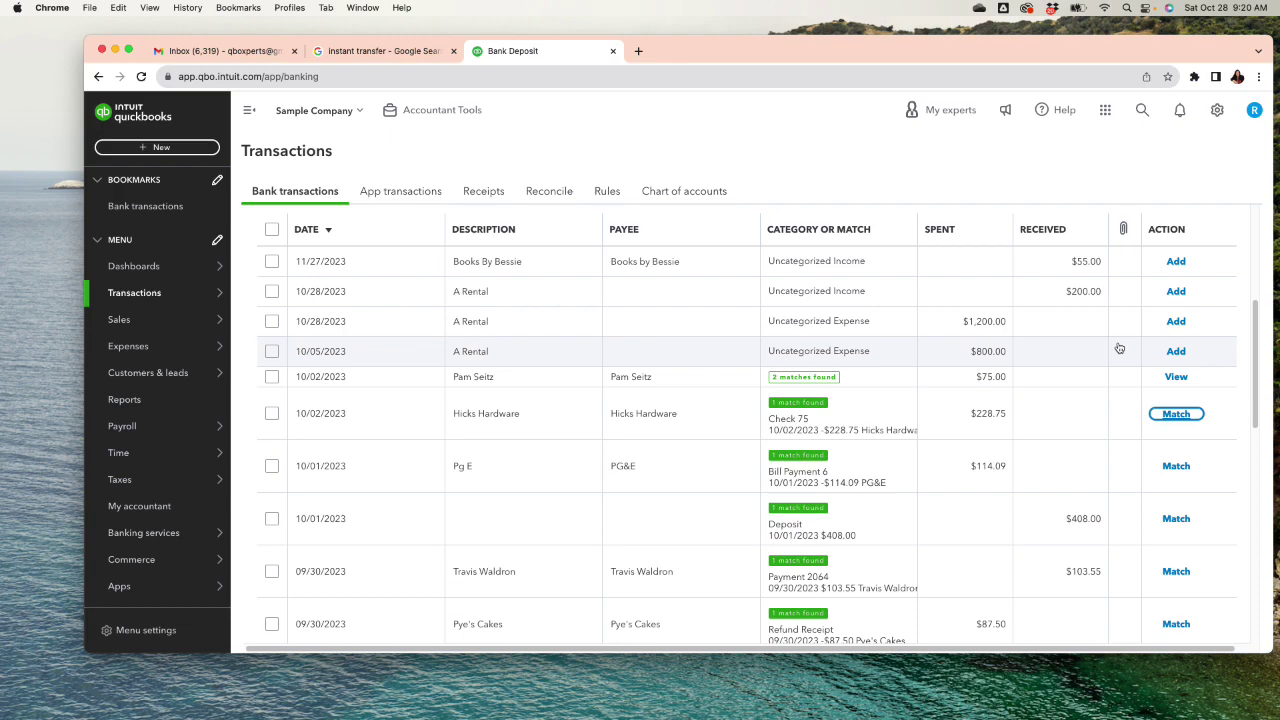
{"action": "left_click", "coordinate": [988, 351]}
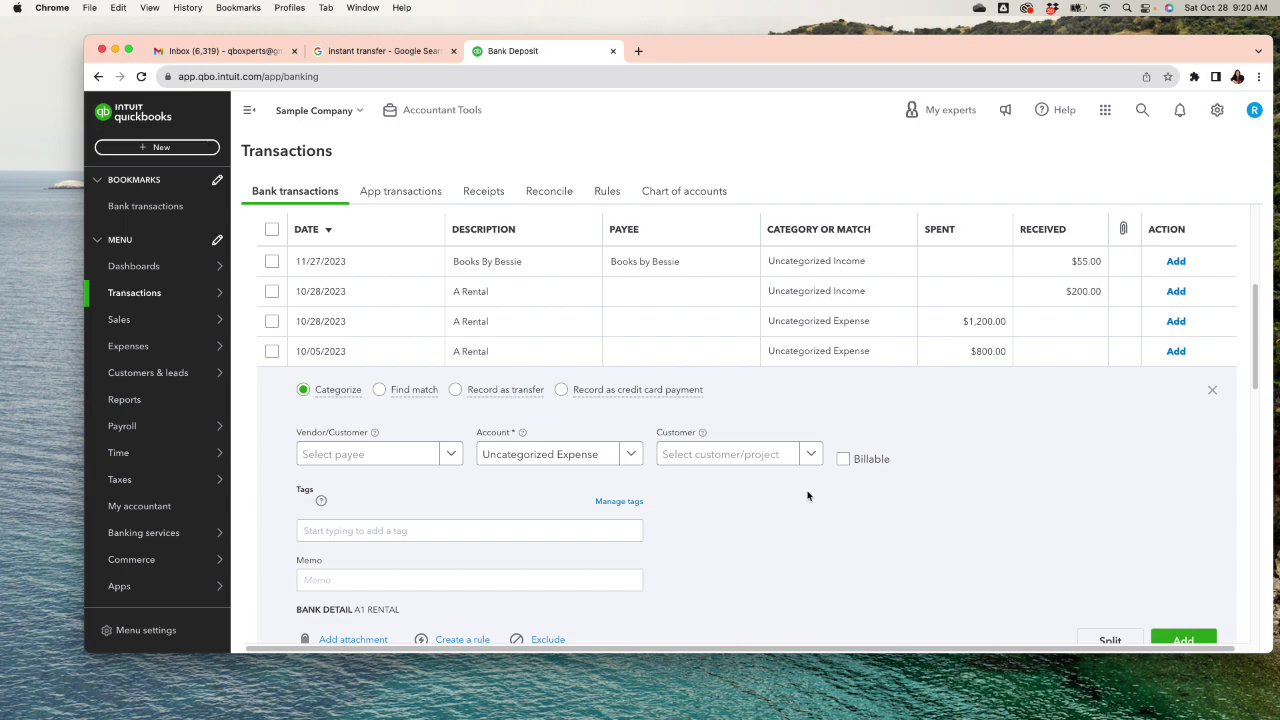
{"action": "scroll", "coordinate": [748, 517], "scroll_direction": "down", "scroll_amount": 5}
{"action": "scroll", "coordinate": [700, 480], "scroll_direction": "up", "scroll_amount": 2}
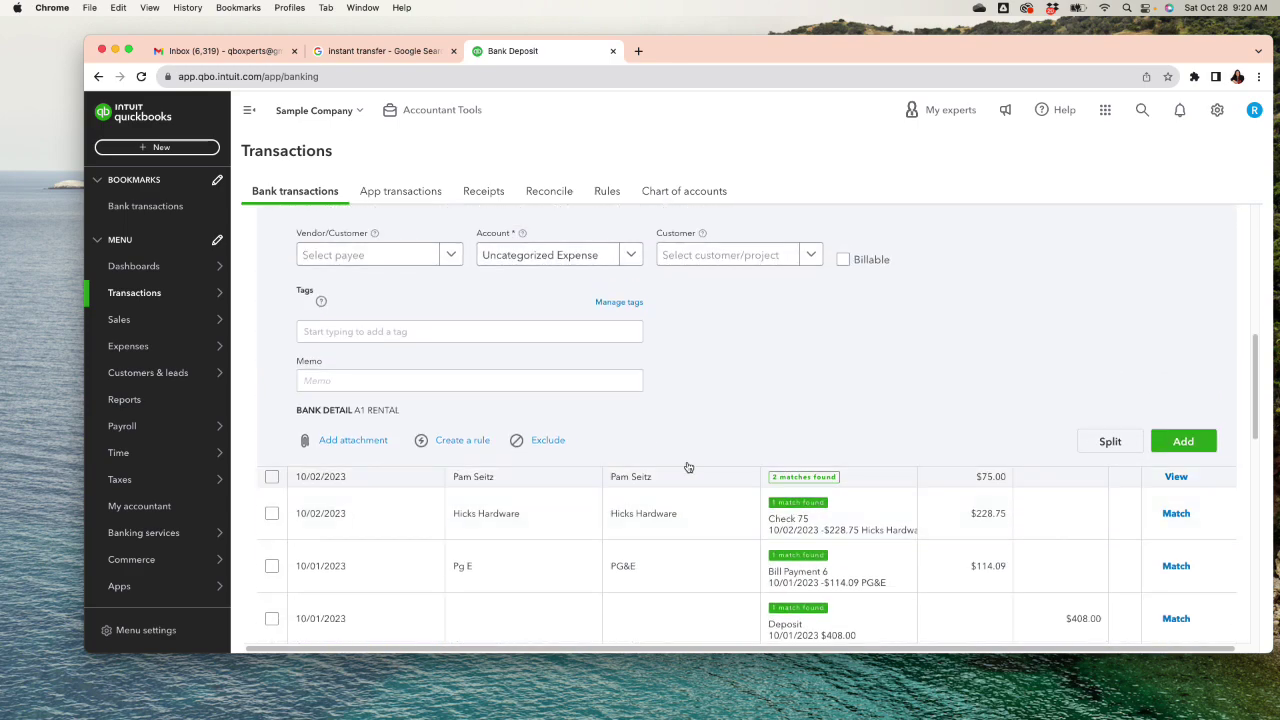
{"action": "scroll", "coordinate": [688, 467], "scroll_direction": "up", "scroll_amount": 2}
{"action": "left_click", "coordinate": [358, 380]}
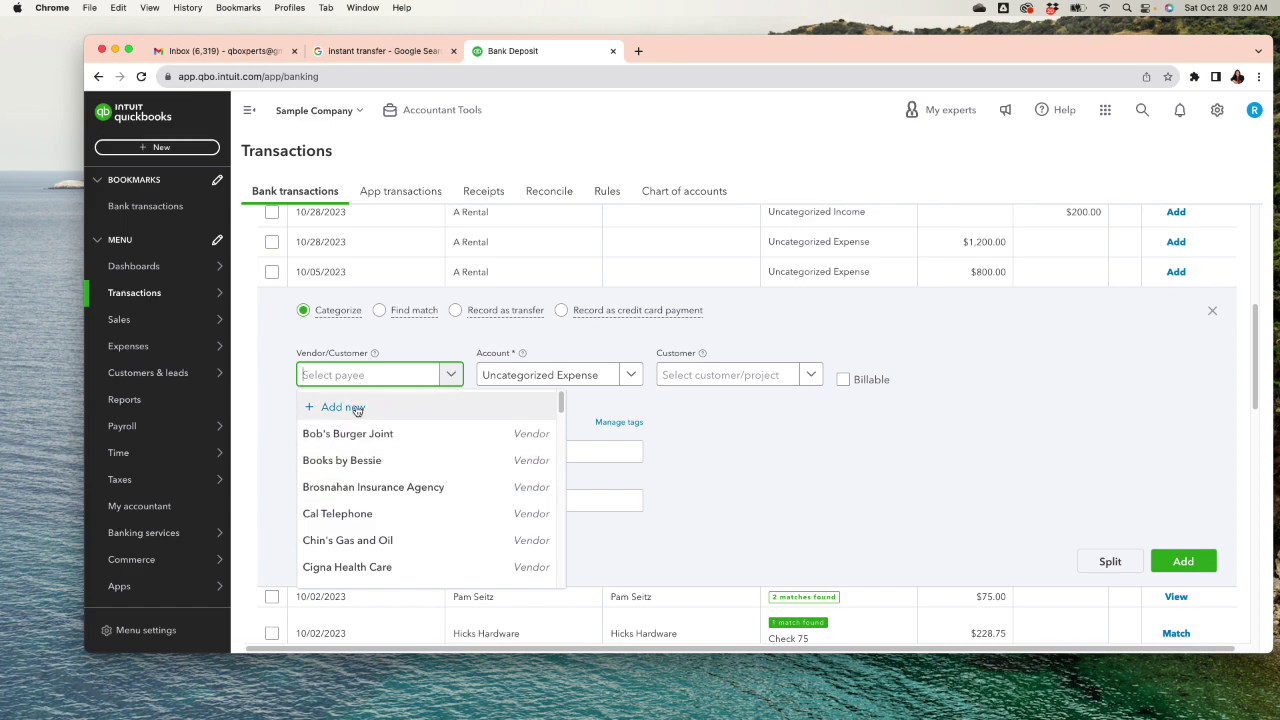
{"action": "type", "text": "a re"}
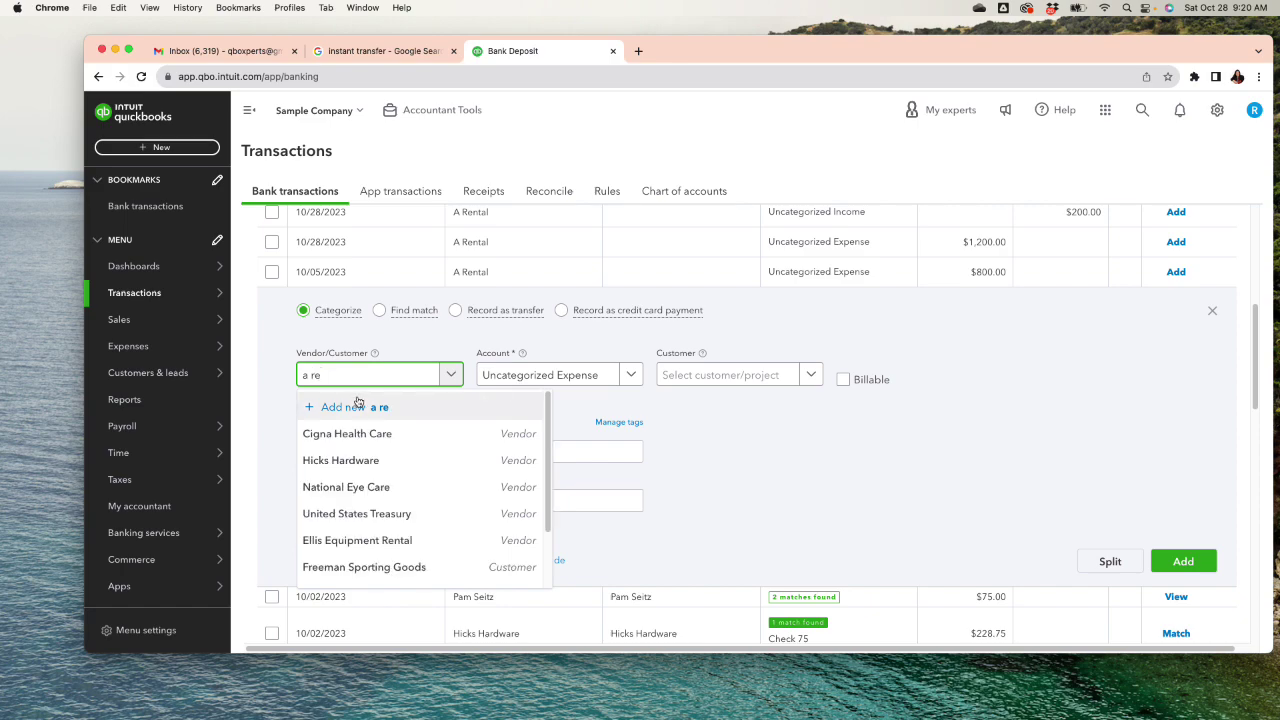
{"action": "type", "text": "ntal"}
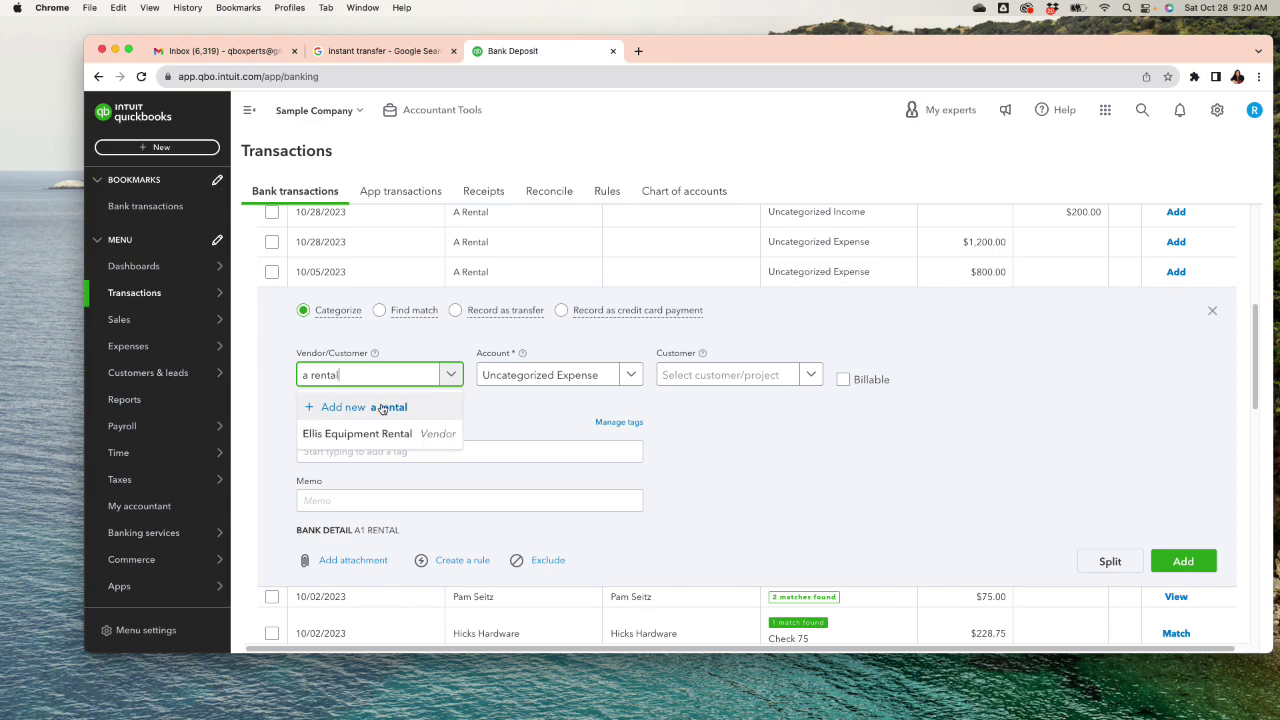
{"action": "left_click", "coordinate": [356, 406]}
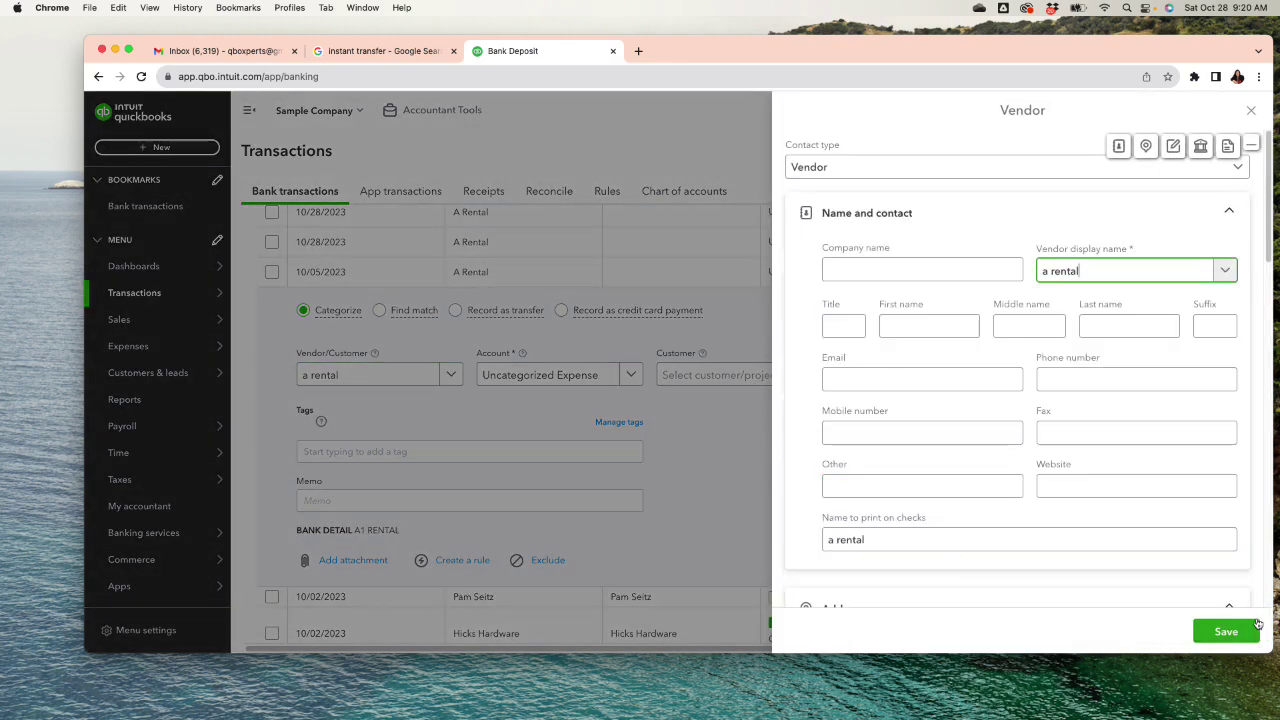
{"action": "left_click", "coordinate": [1226, 631]}
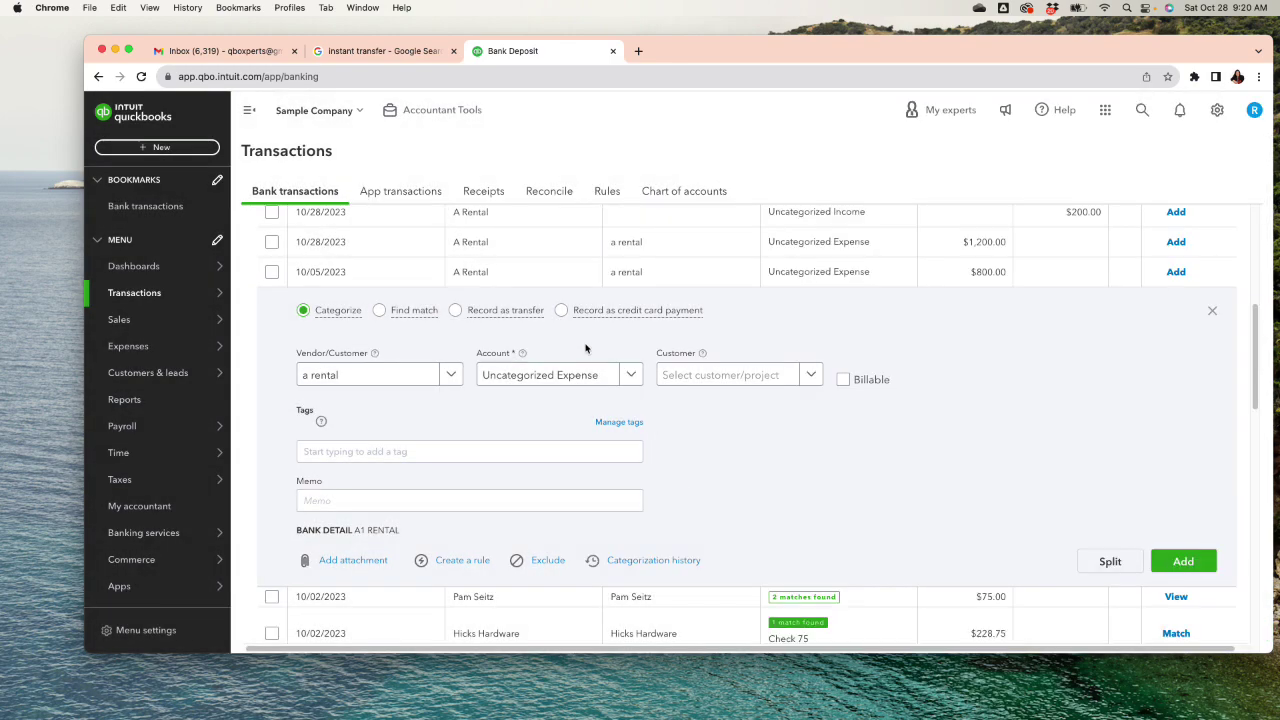
Step: Categorize the A Rental transaction to the main Equipment Rental expense account
{"action": "left_click", "coordinate": [586, 375]}
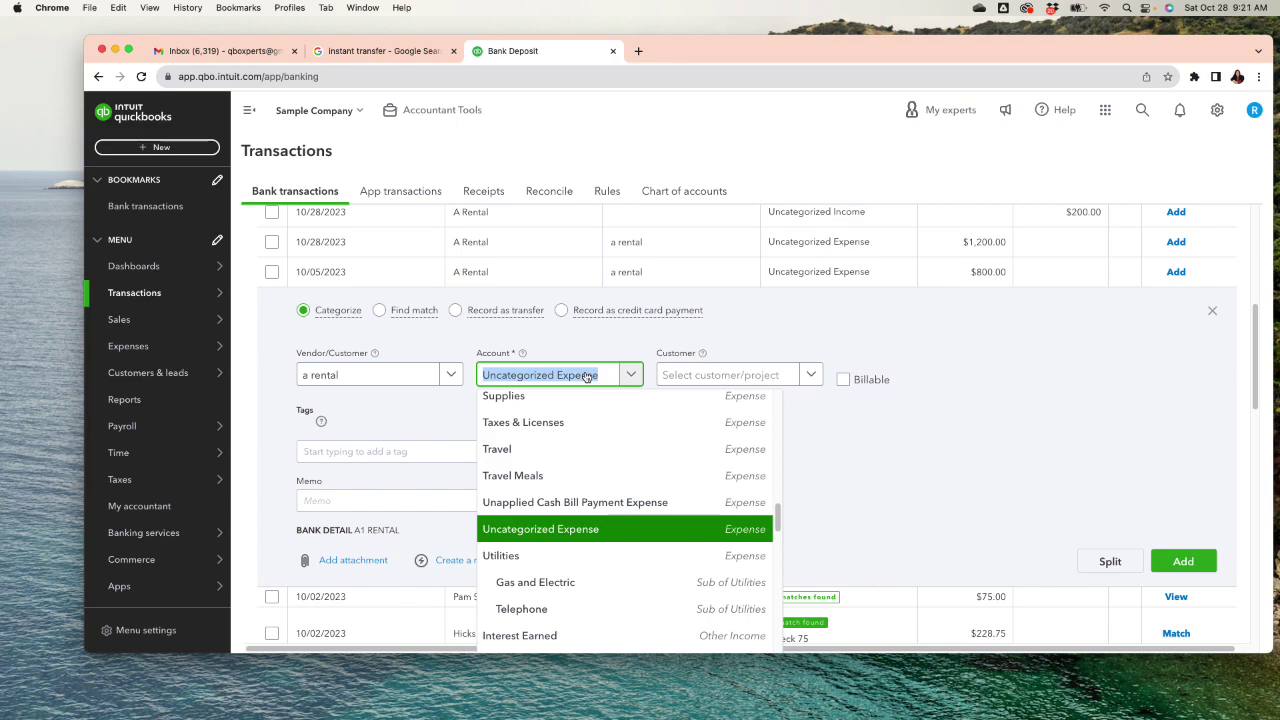
{"action": "type", "text": "equip"}
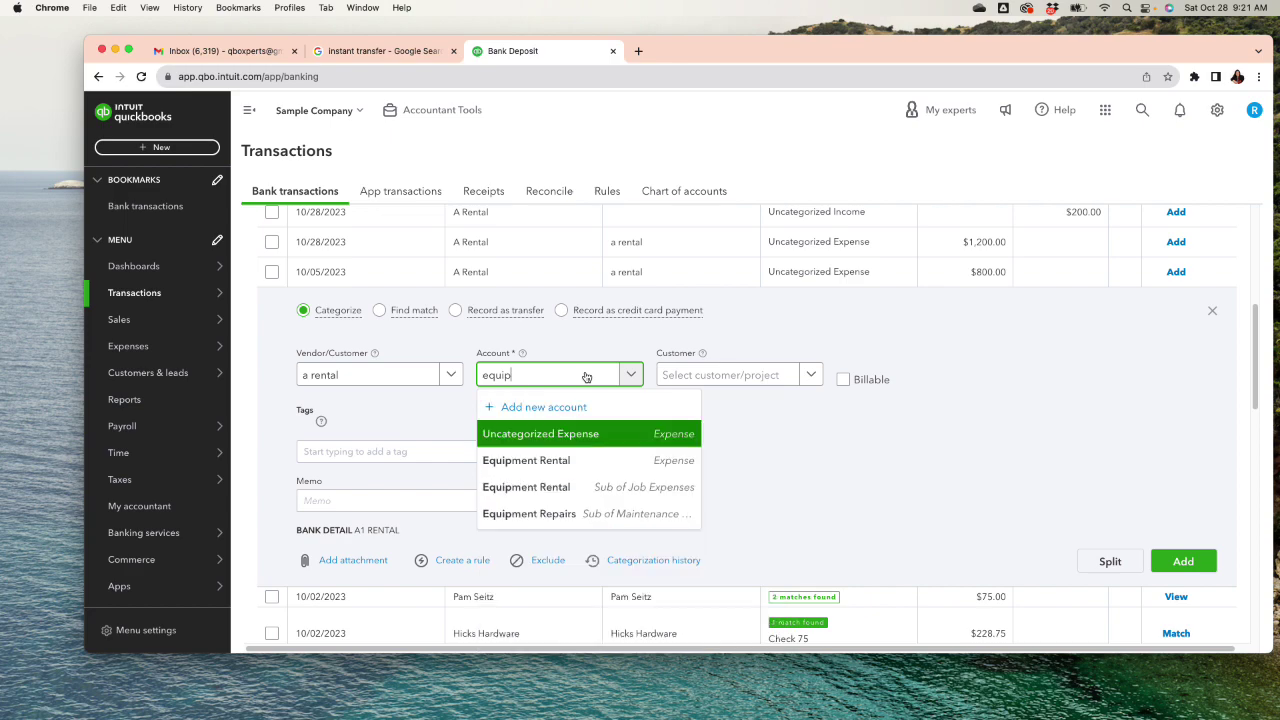
{"action": "left_click", "coordinate": [640, 460]}
Step: Start a bank rule from the A Rental transaction, name it "A rentak" and apply it to money out in all bank accounts
{"action": "left_click", "coordinate": [458, 562]}
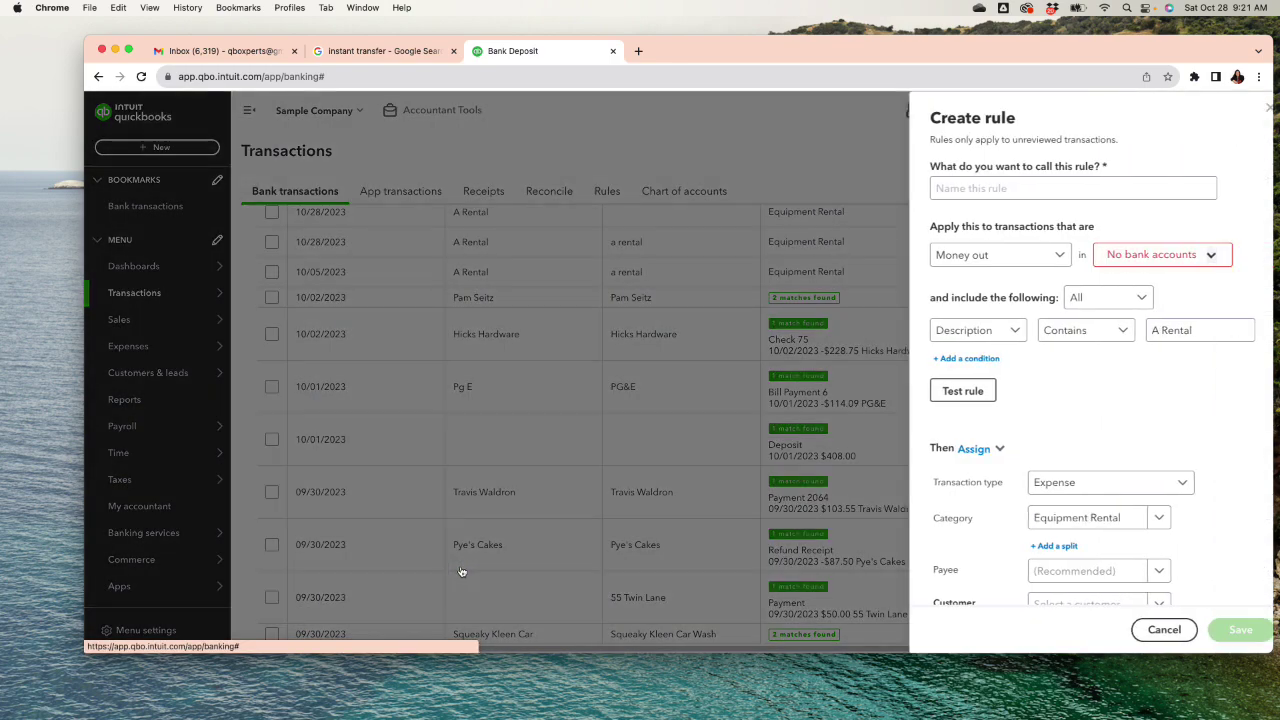
{"action": "type", "text": "A"}
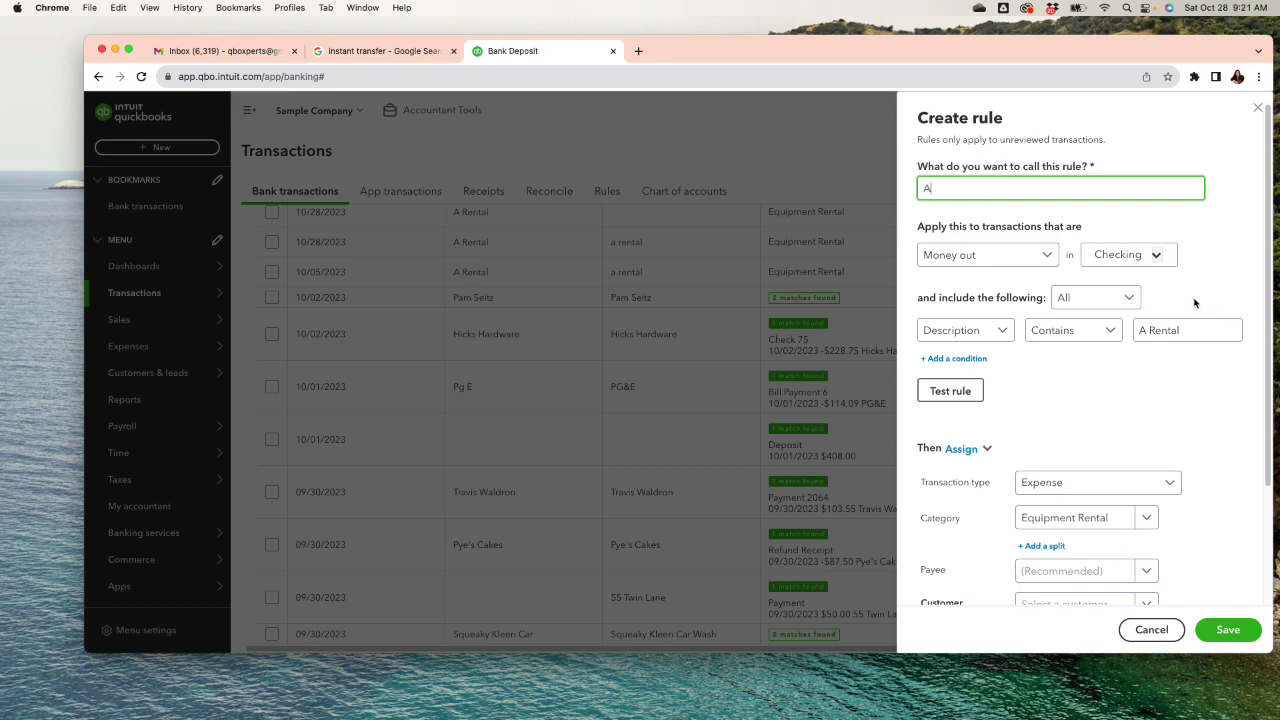
{"action": "type", "text": " rentak"}
{"action": "left_click", "coordinate": [1155, 256]}
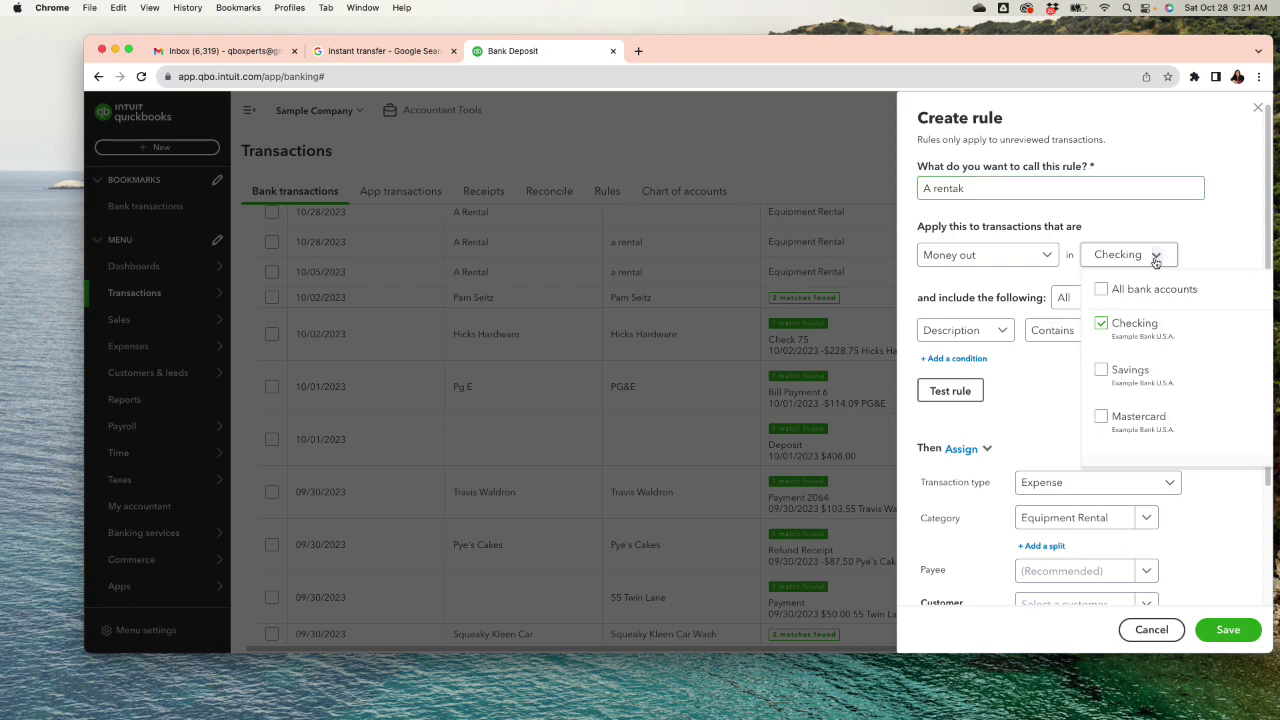
{"action": "left_click", "coordinate": [1101, 289]}
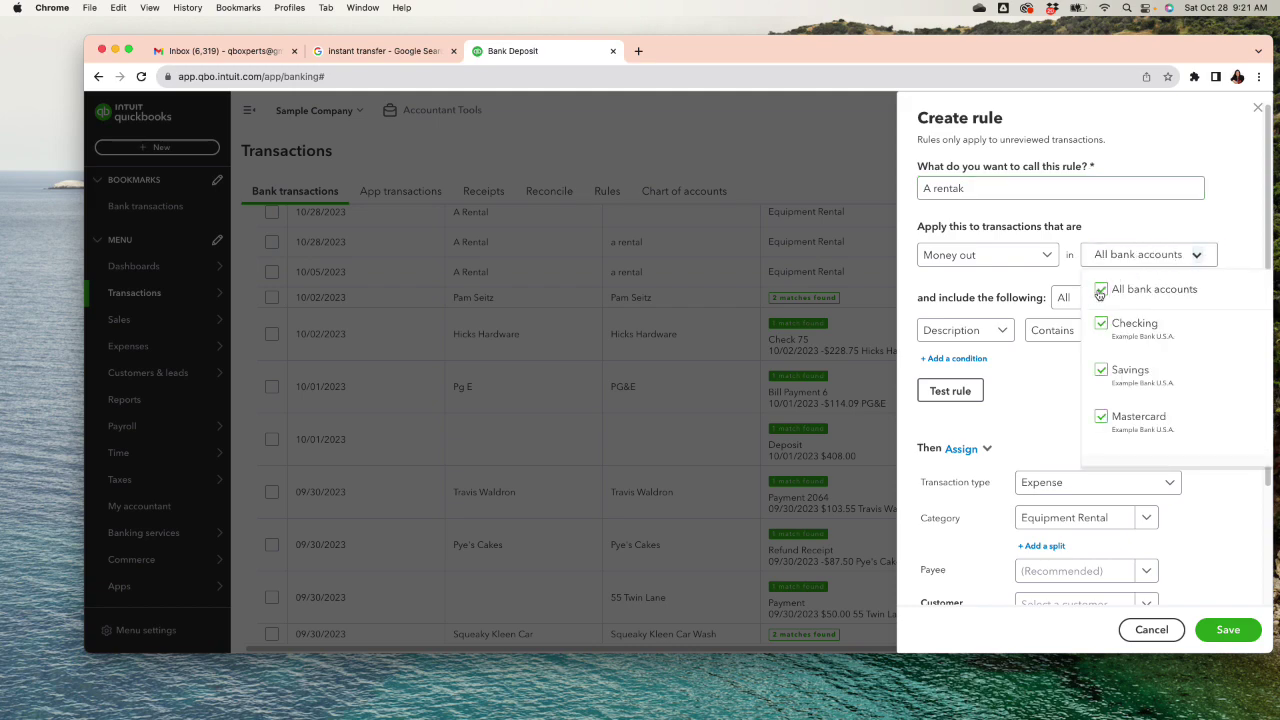
{"action": "left_click", "coordinate": [1210, 256]}
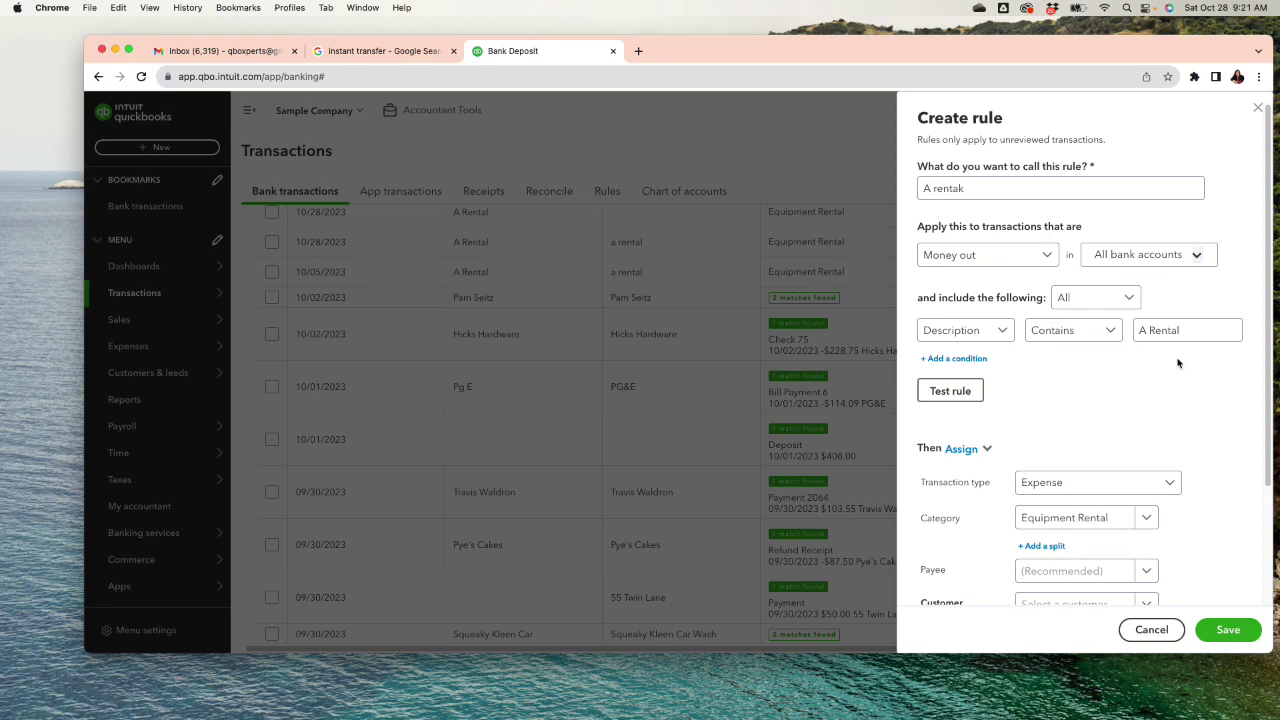
{"action": "key", "text": "Tab"}
{"action": "key", "text": "Tab"}
{"action": "left_click", "coordinate": [1097, 360]}
{"action": "scroll", "coordinate": [1003, 410], "scroll_direction": "down", "scroll_amount": 2}
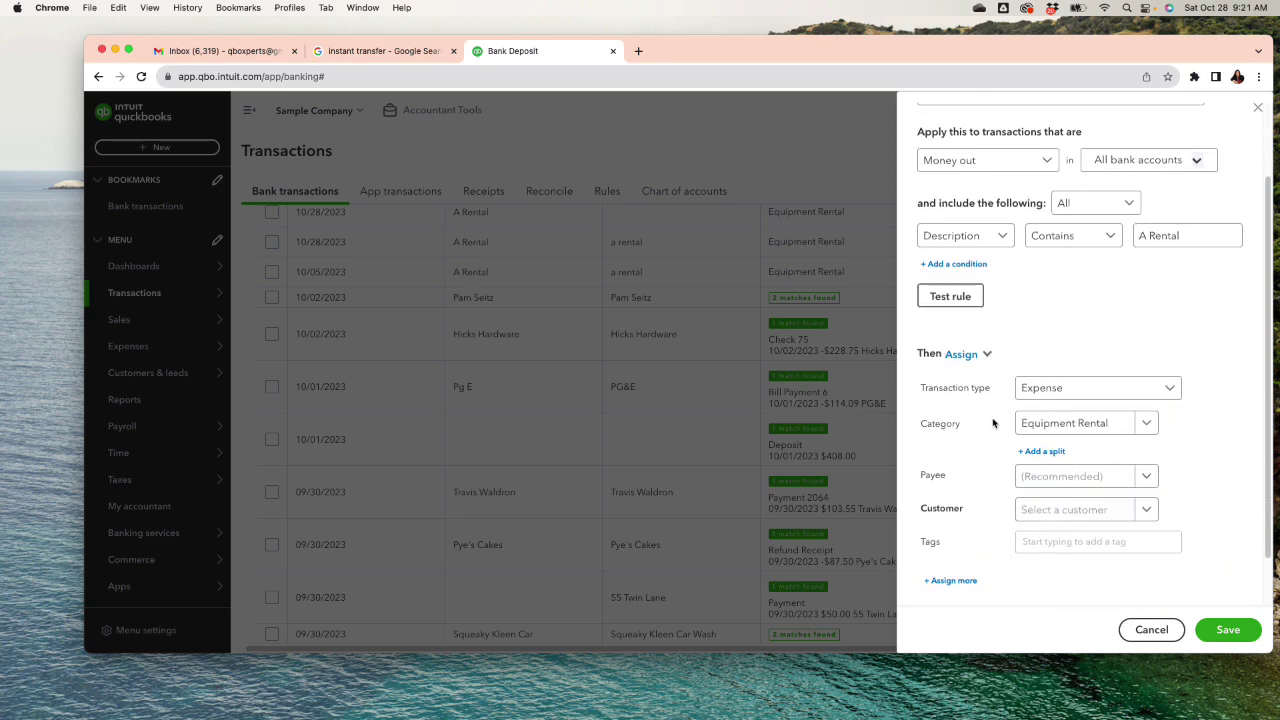
{"action": "left_click", "coordinate": [1051, 480]}
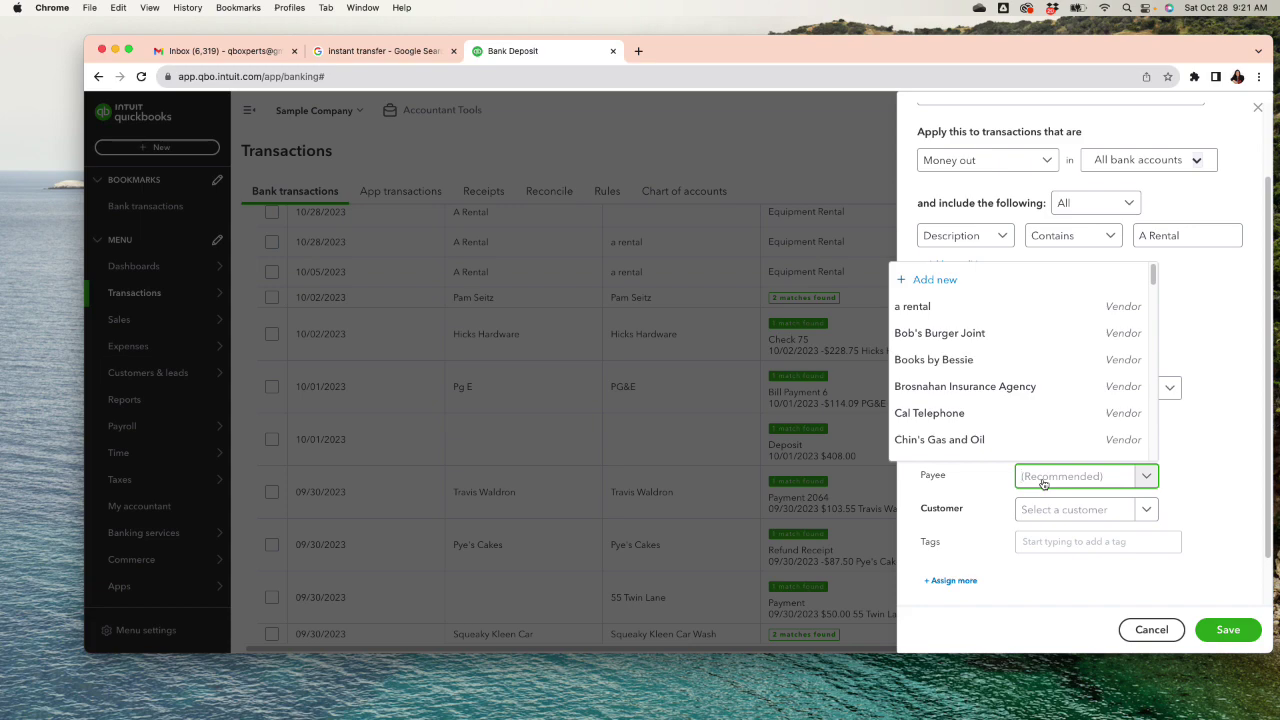
{"action": "type", "text": "A rentak"}
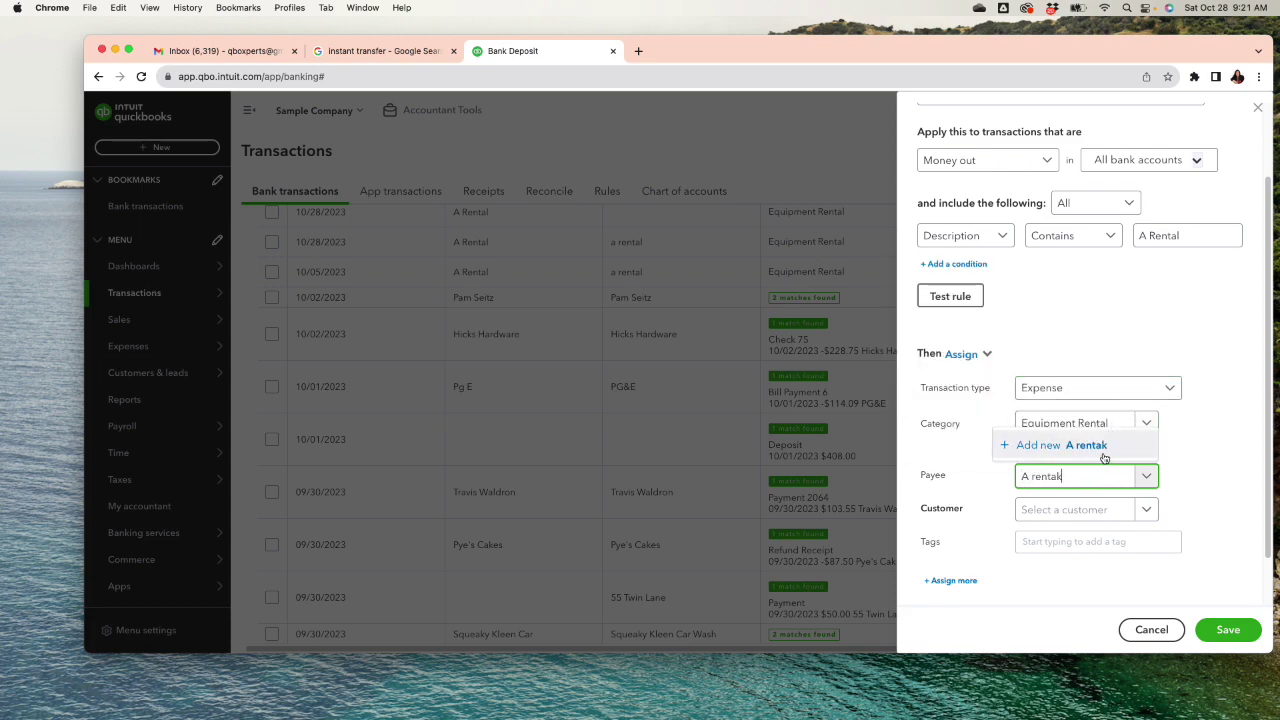
{"action": "left_click", "coordinate": [1100, 448]}
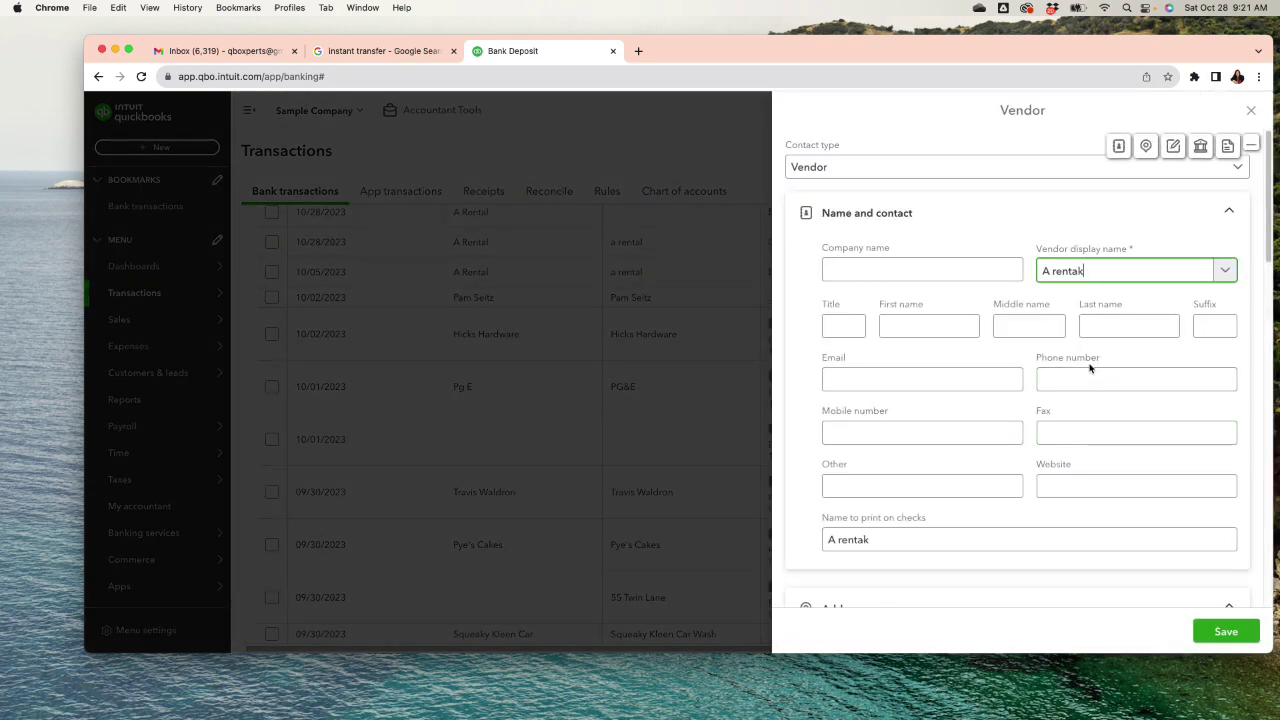
{"action": "key", "text": "BackSpace"}
{"action": "type", "text": "l"}
{"action": "left_click", "coordinate": [1213, 638]}
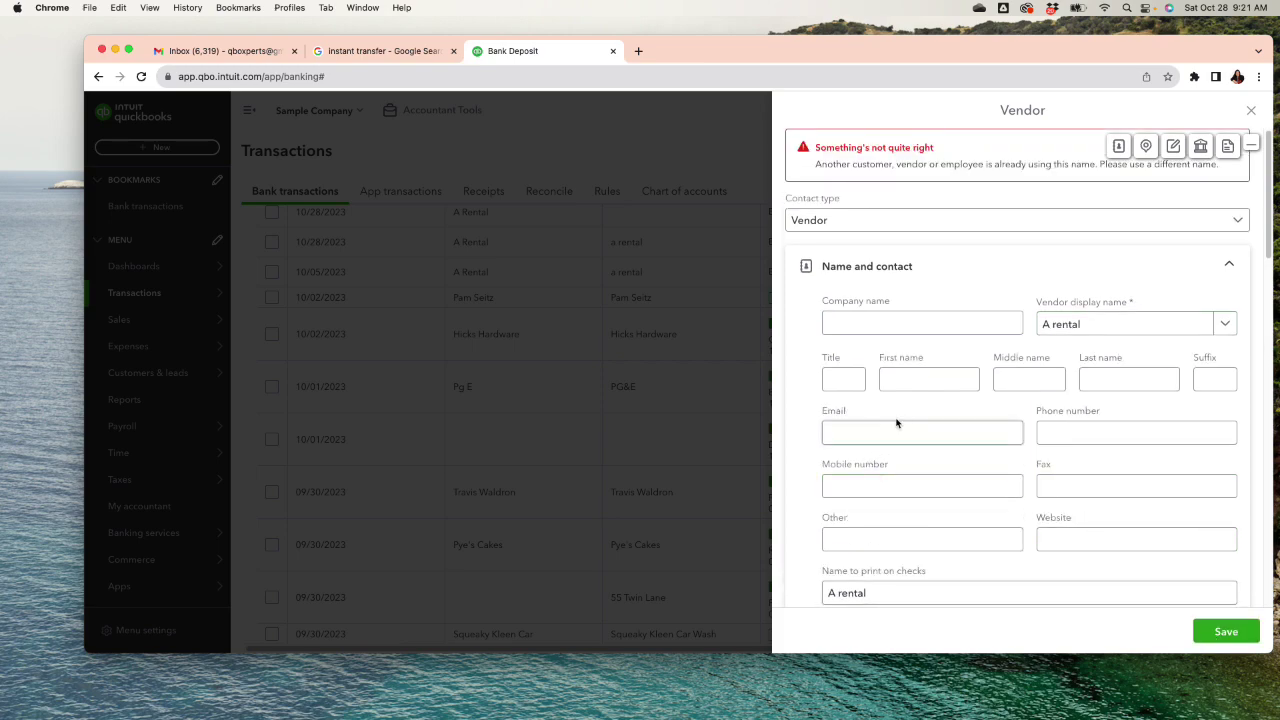
{"action": "scroll", "coordinate": [1030, 268], "scroll_direction": "down", "scroll_amount": 3}
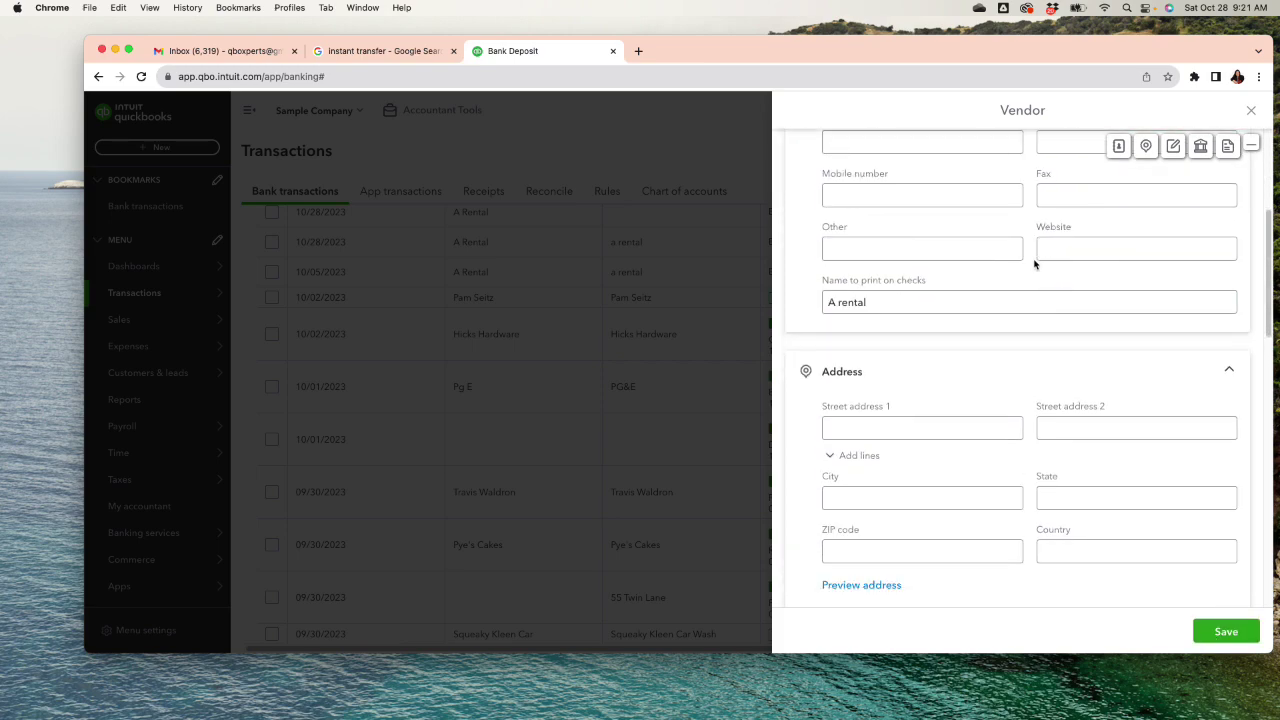
{"action": "scroll", "coordinate": [1035, 264], "scroll_direction": "down", "scroll_amount": 2}
{"action": "scroll", "coordinate": [1035, 264], "scroll_direction": "up", "scroll_amount": 5}
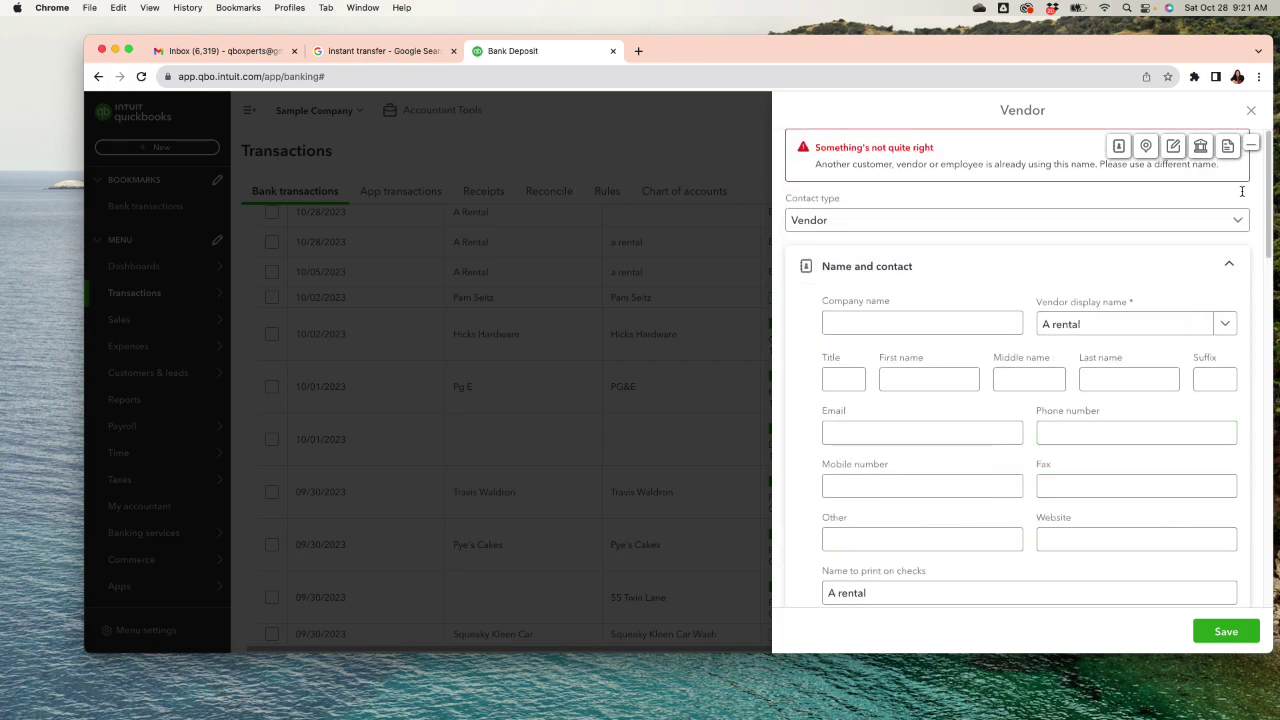
{"action": "left_click", "coordinate": [1251, 111]}
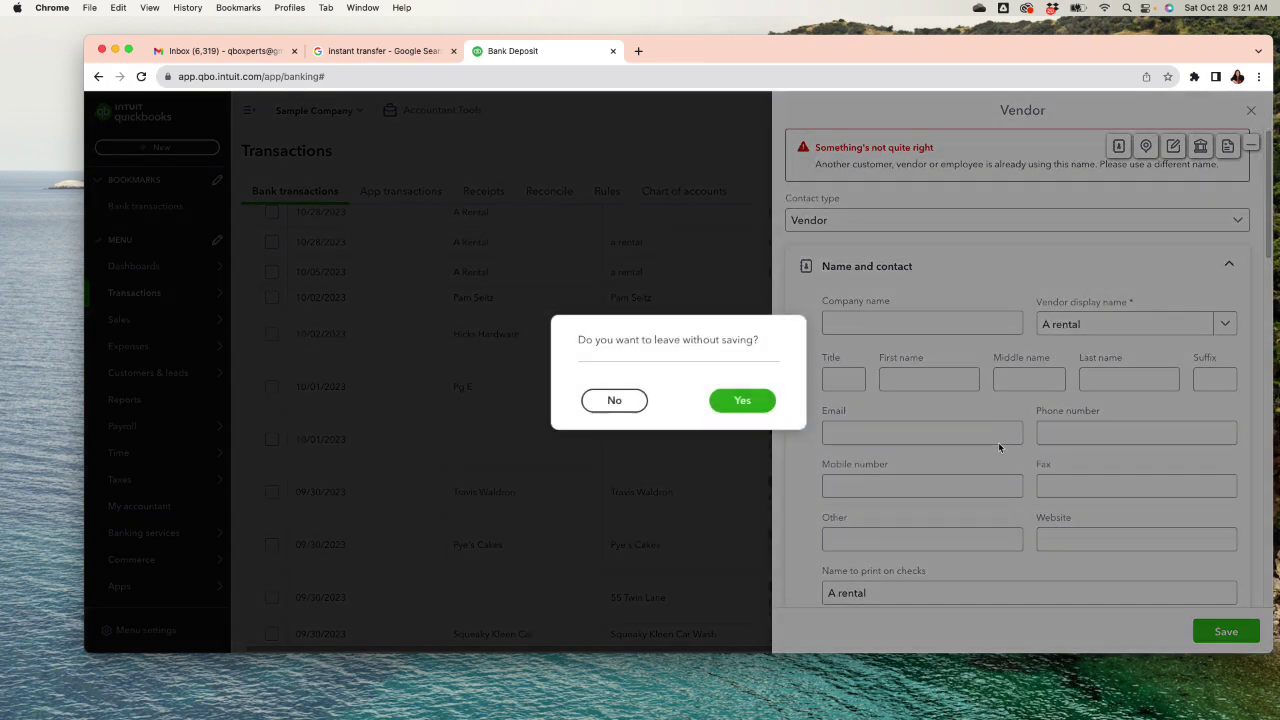
{"action": "left_click", "coordinate": [742, 403]}
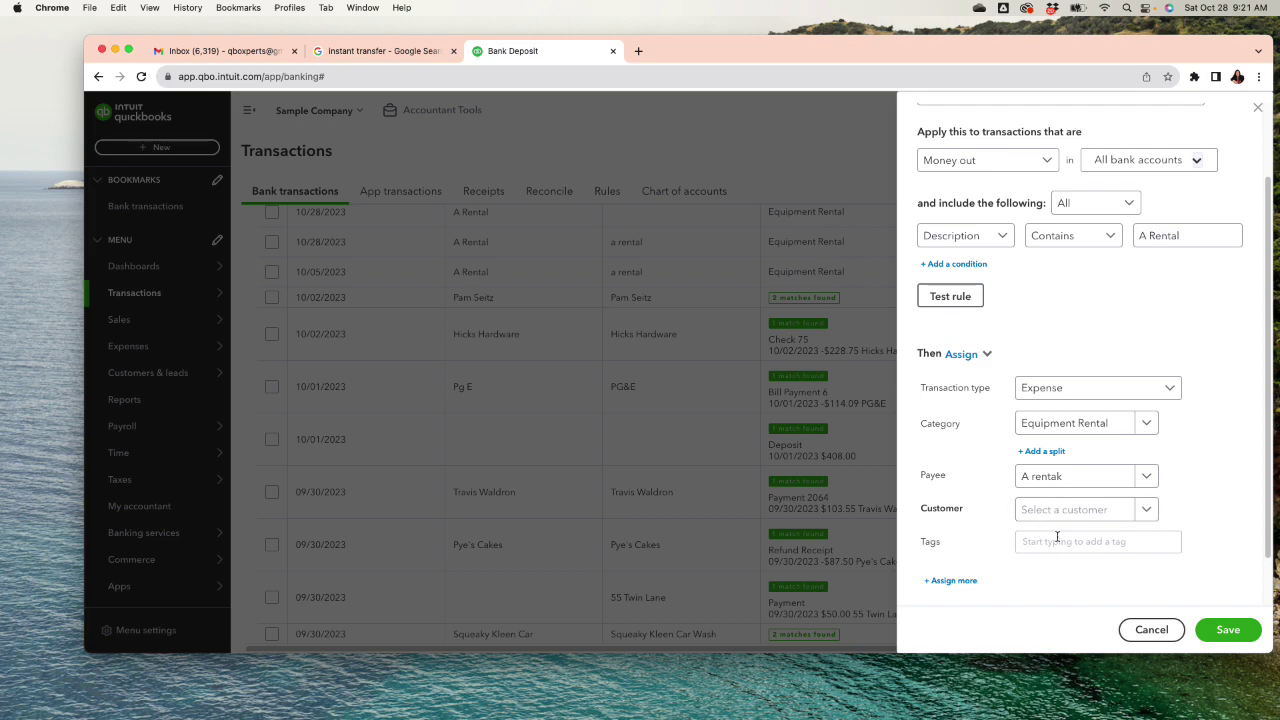
Step: Set the rule's payee to the existing vendor "a rental"
{"action": "left_click", "coordinate": [1060, 478]}
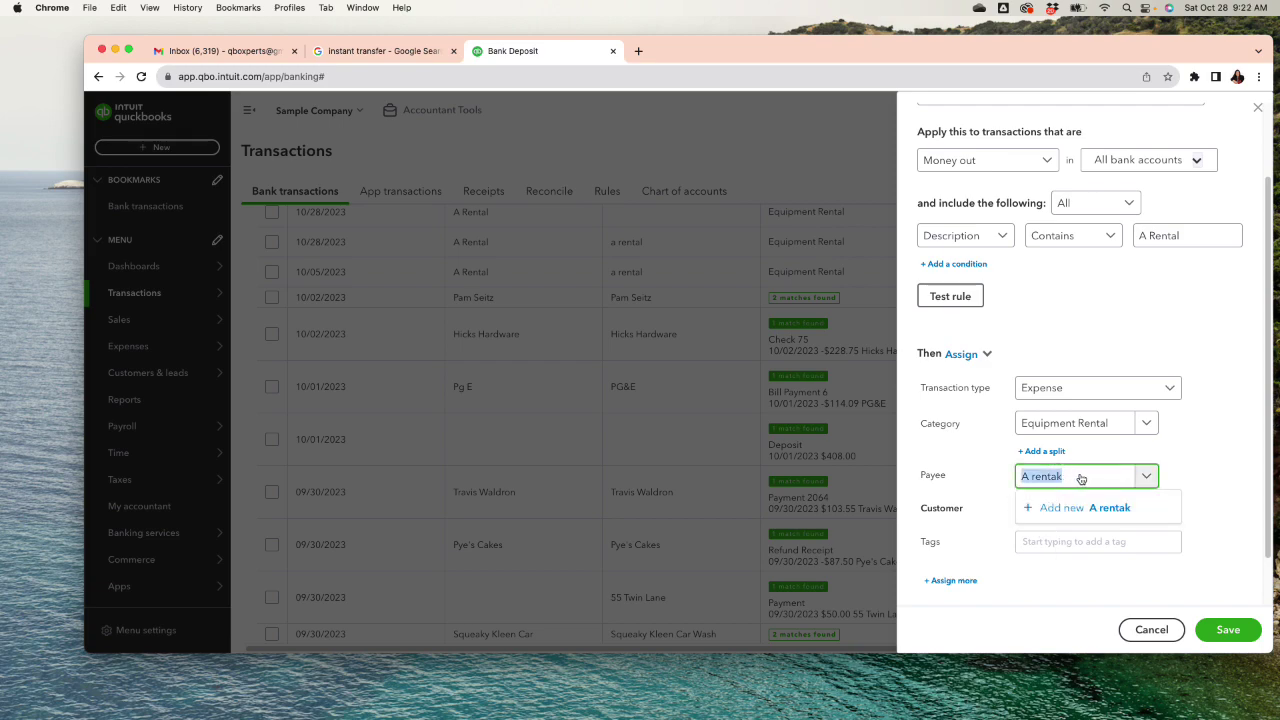
{"action": "key", "text": "BackSpace"}
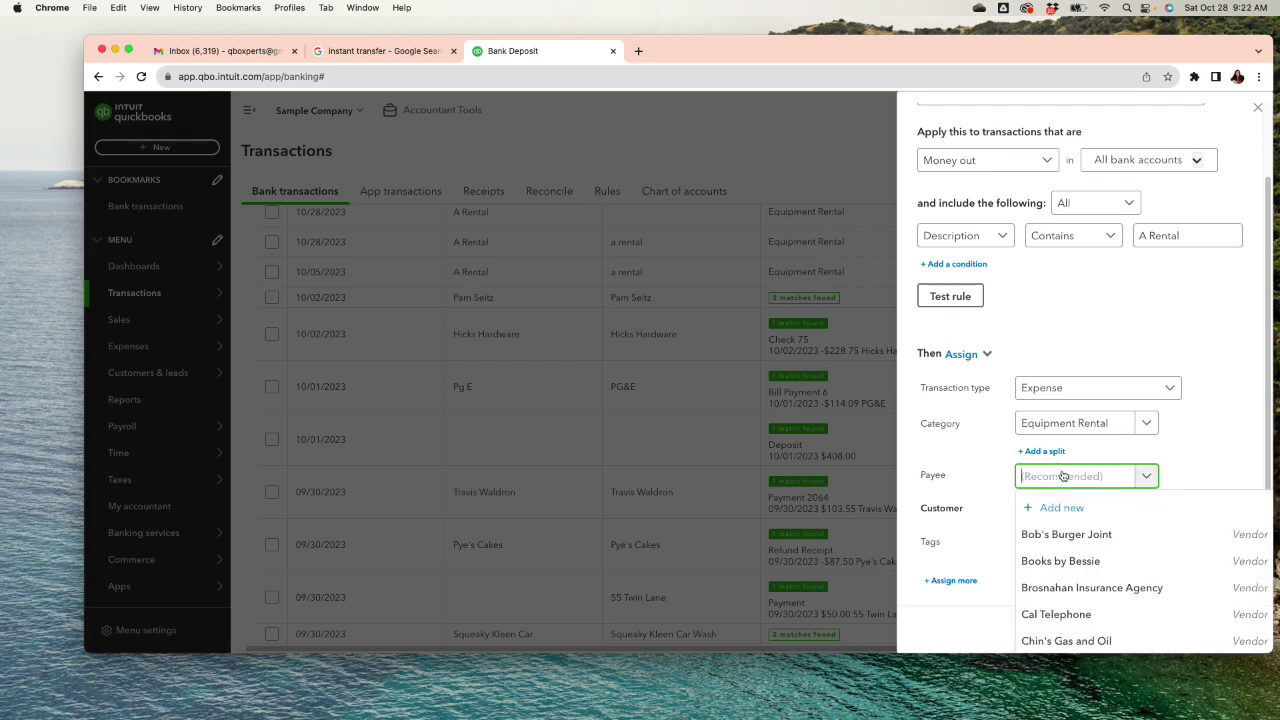
{"action": "type", "text": "a renta"}
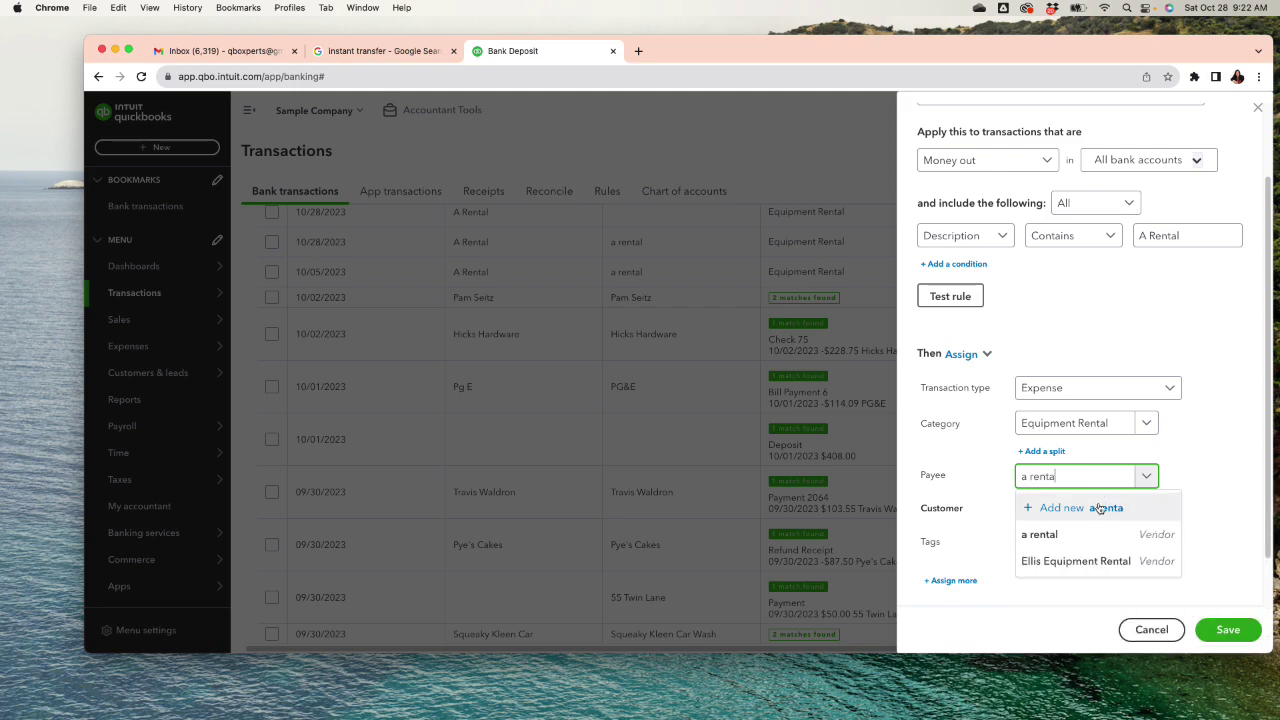
{"action": "left_click", "coordinate": [1045, 535]}
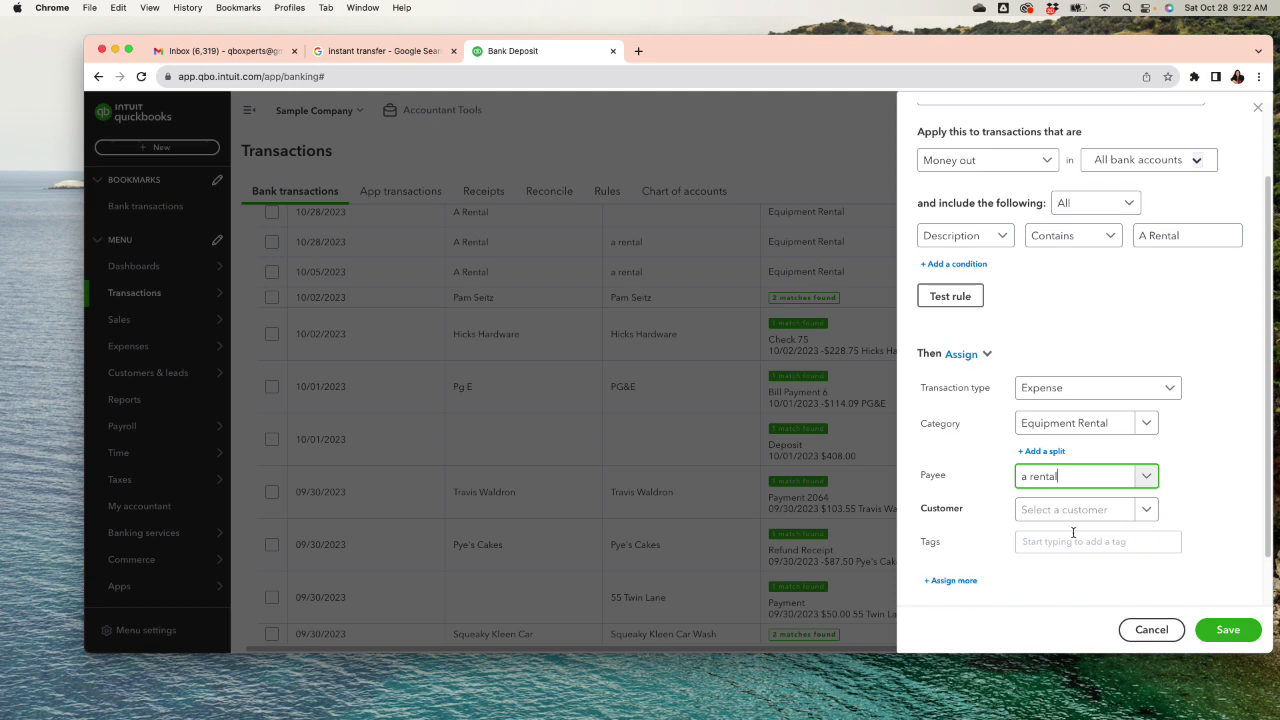
Step: Test the A Rental bank rule against the unreviewed transactions and save it with Auto-add on
{"action": "scroll", "coordinate": [1050, 478], "scroll_direction": "up", "scroll_amount": 2}
{"action": "left_click", "coordinate": [952, 339]}
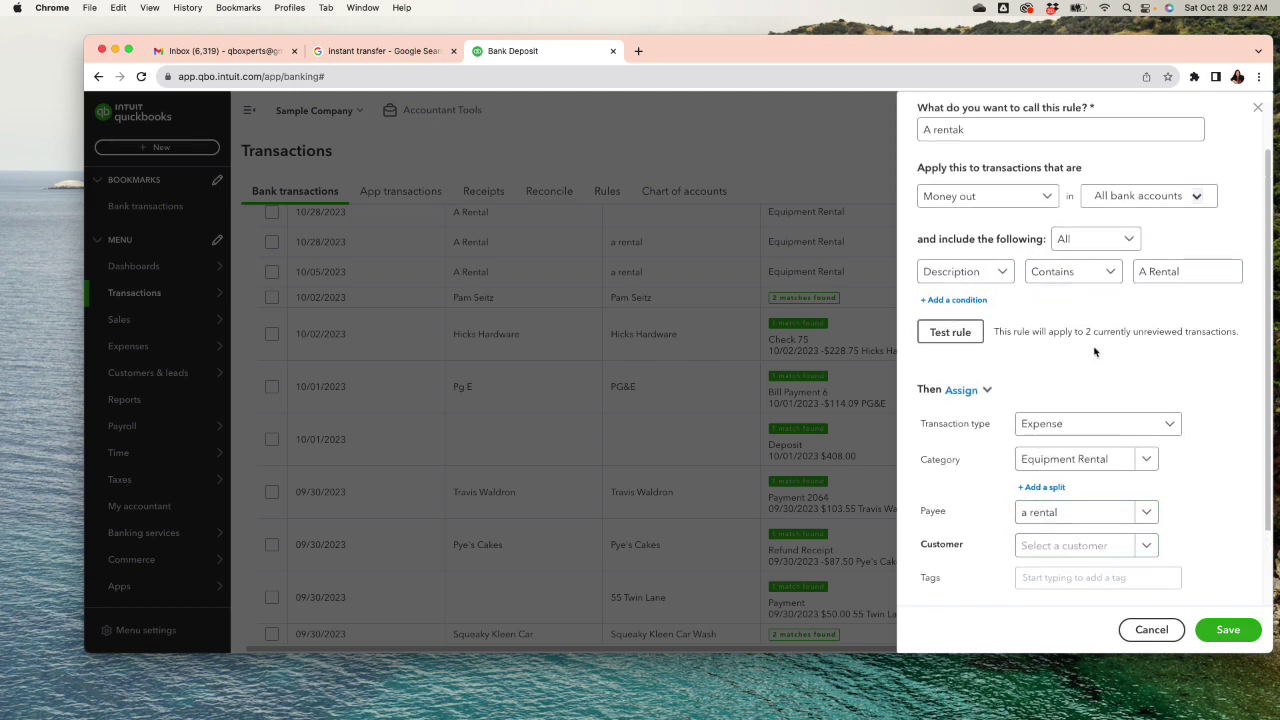
{"action": "scroll", "coordinate": [1091, 384], "scroll_direction": "down", "scroll_amount": 3}
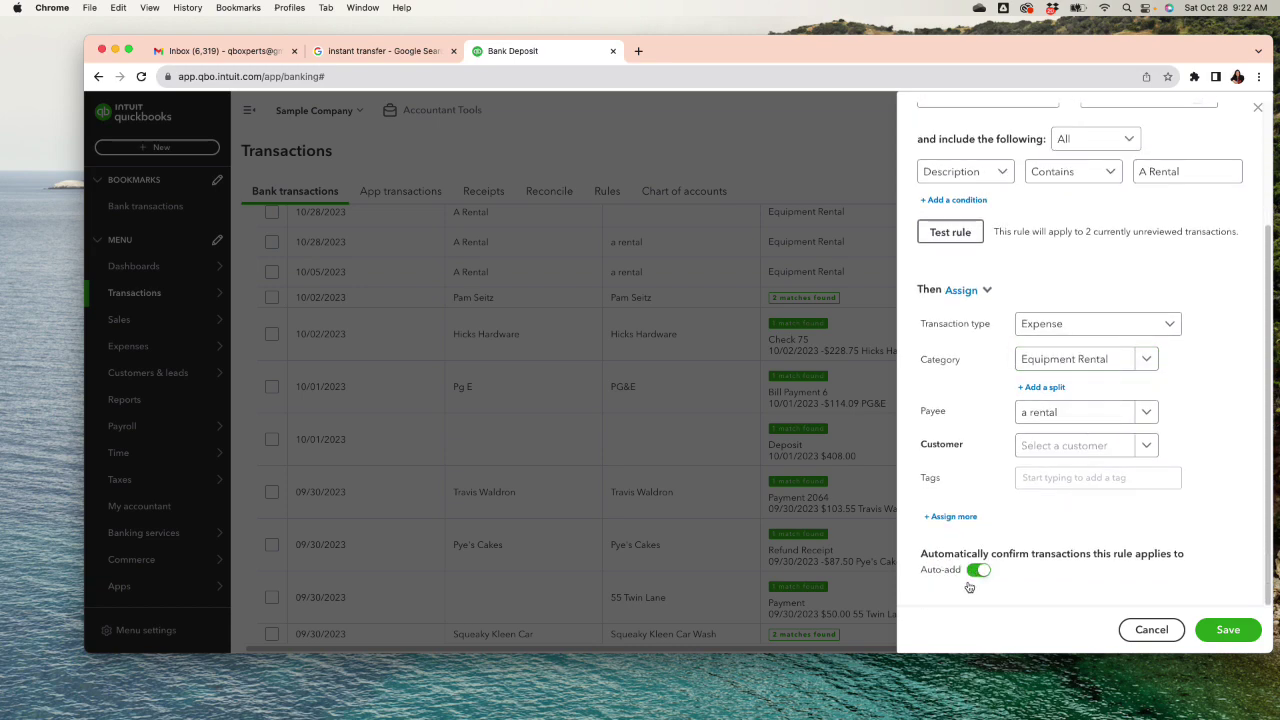
{"action": "left_click", "coordinate": [1238, 634]}
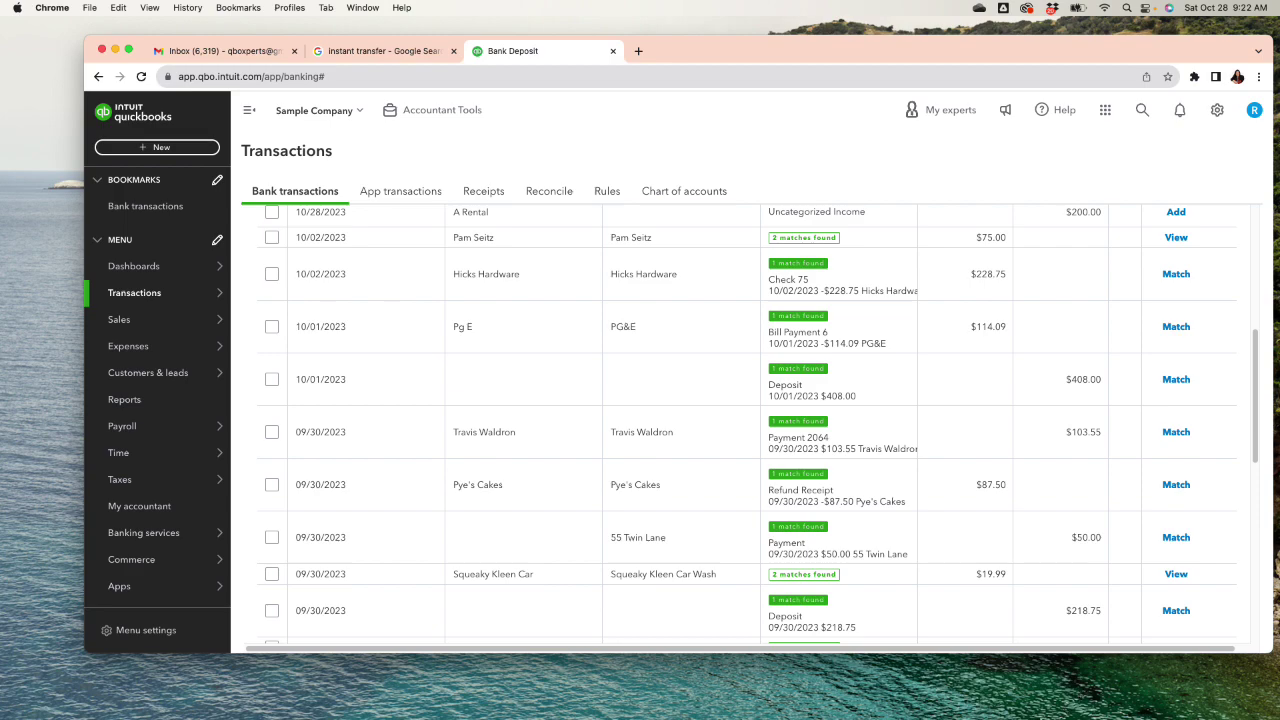
Step: Open the Checking account's bank register and go to its reconciliation setup, dismissing the introduction
{"action": "scroll", "coordinate": [971, 466], "scroll_direction": "down", "scroll_amount": 3}
{"action": "scroll", "coordinate": [882, 500], "scroll_direction": "up", "scroll_amount": 5}
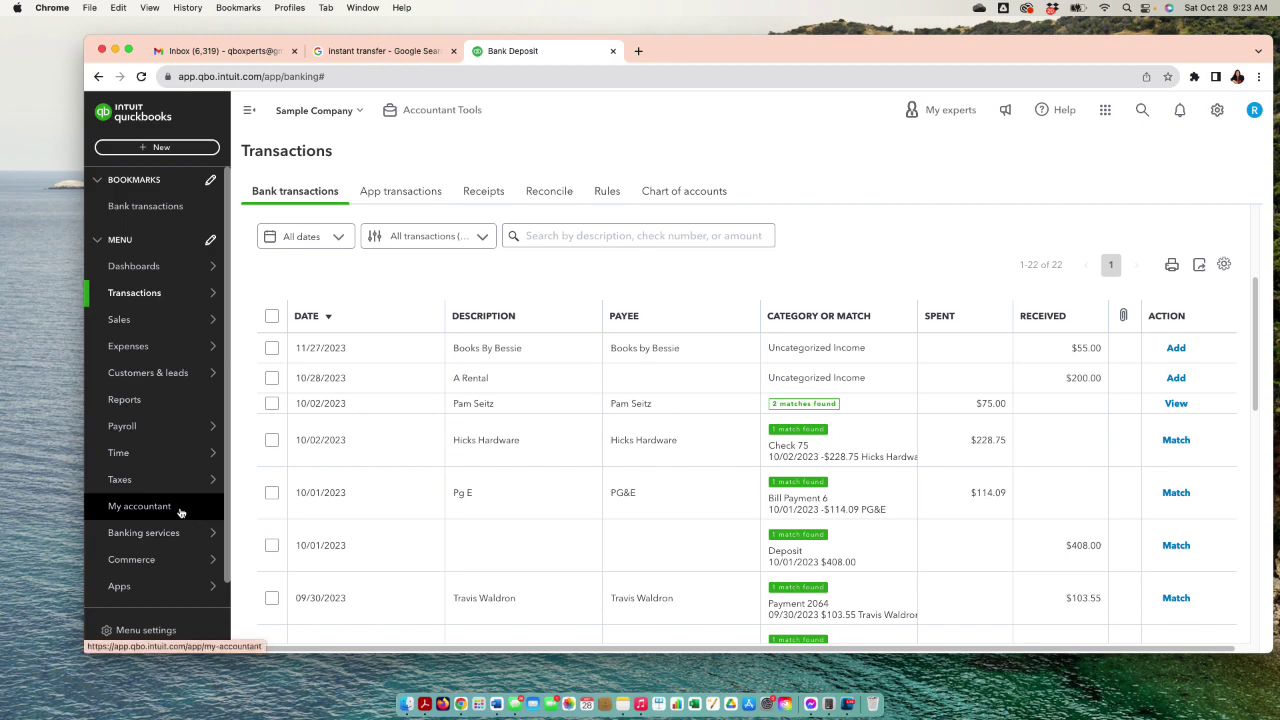
{"action": "mouse_move", "coordinate": [165, 290]}
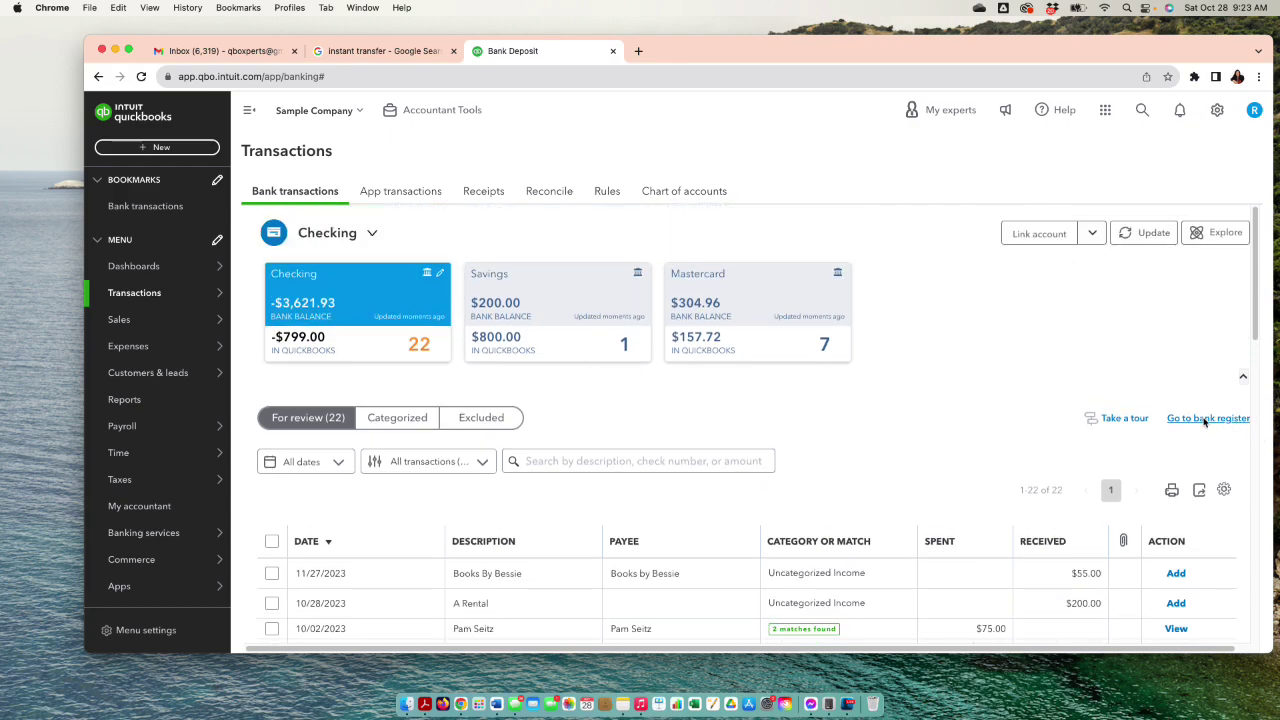
{"action": "left_click", "coordinate": [1205, 421]}
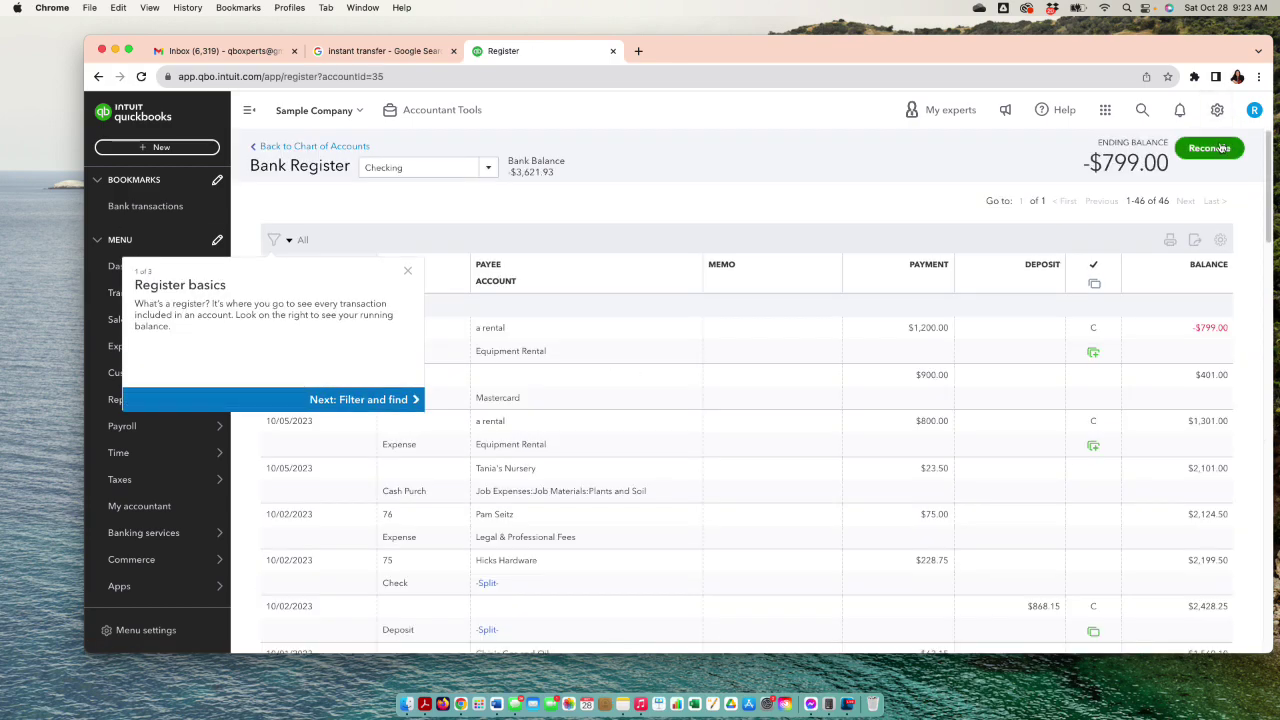
{"action": "left_click", "coordinate": [1220, 148]}
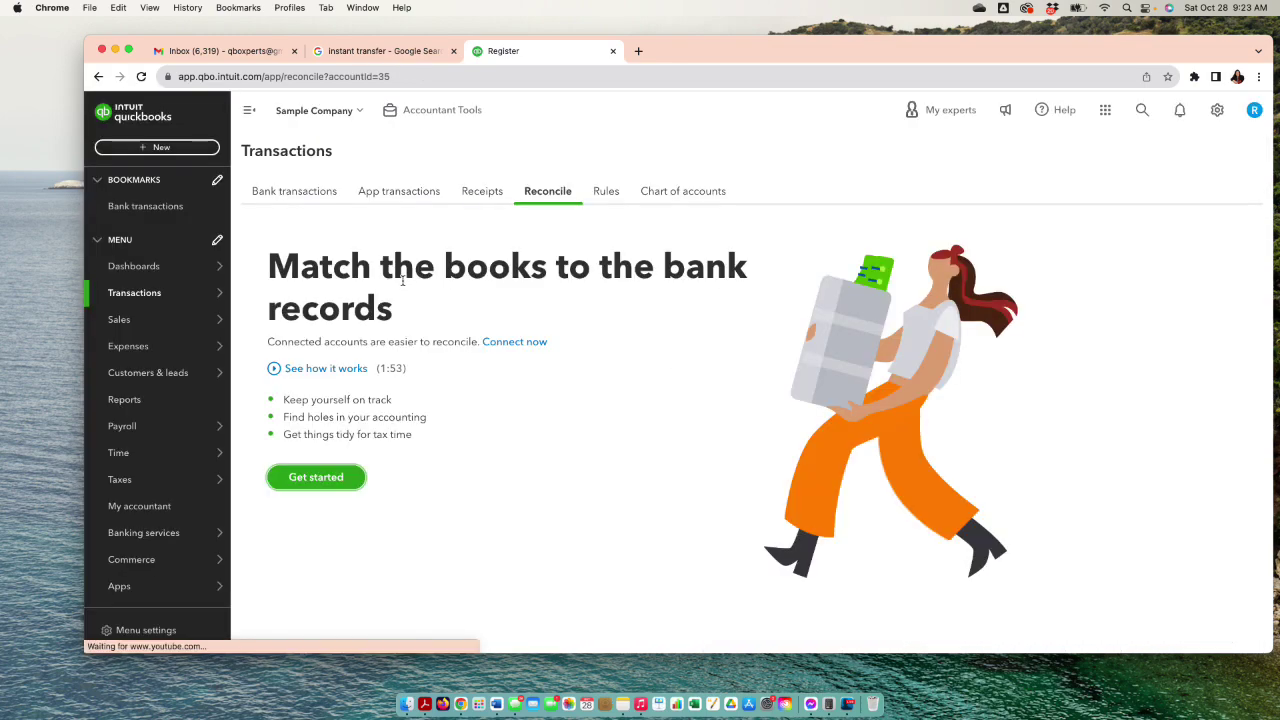
{"action": "left_click", "coordinate": [311, 476]}
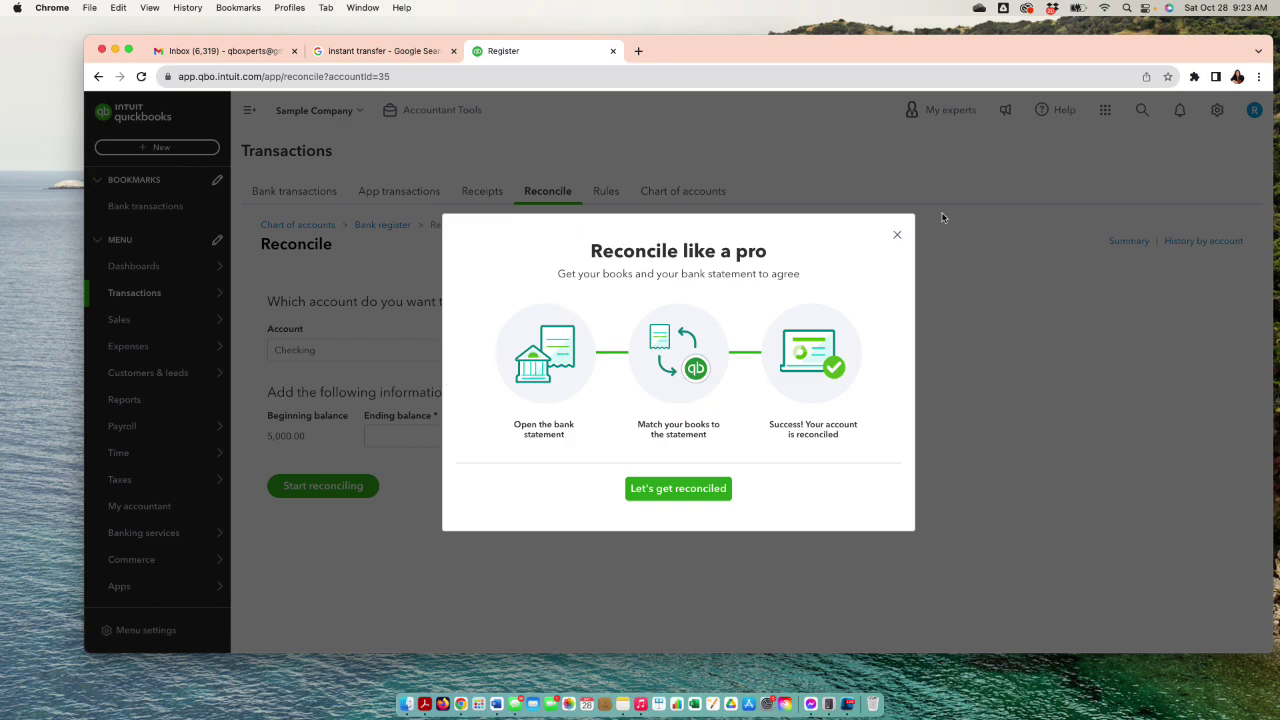
{"action": "left_click", "coordinate": [897, 234]}
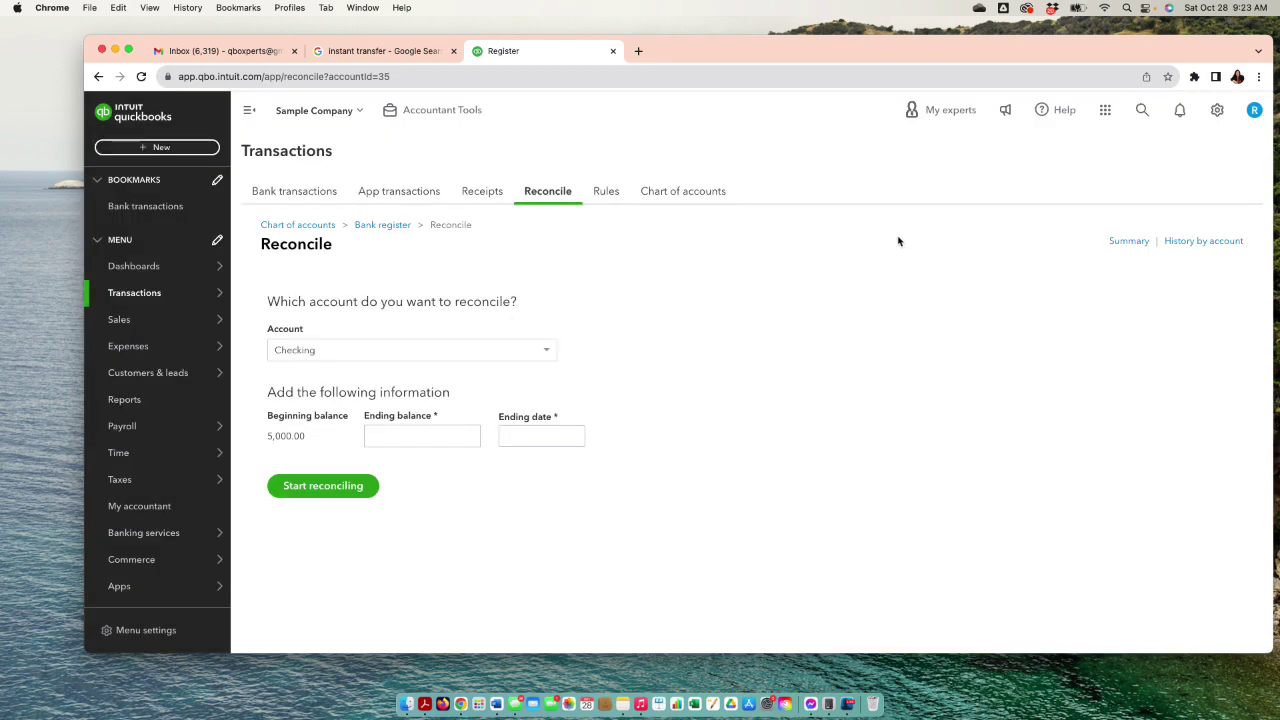
Step: Start reconciling Checking with an ending balance of 4,000.00 and an ending date of 09/30/2023
{"action": "left_click", "coordinate": [414, 434]}
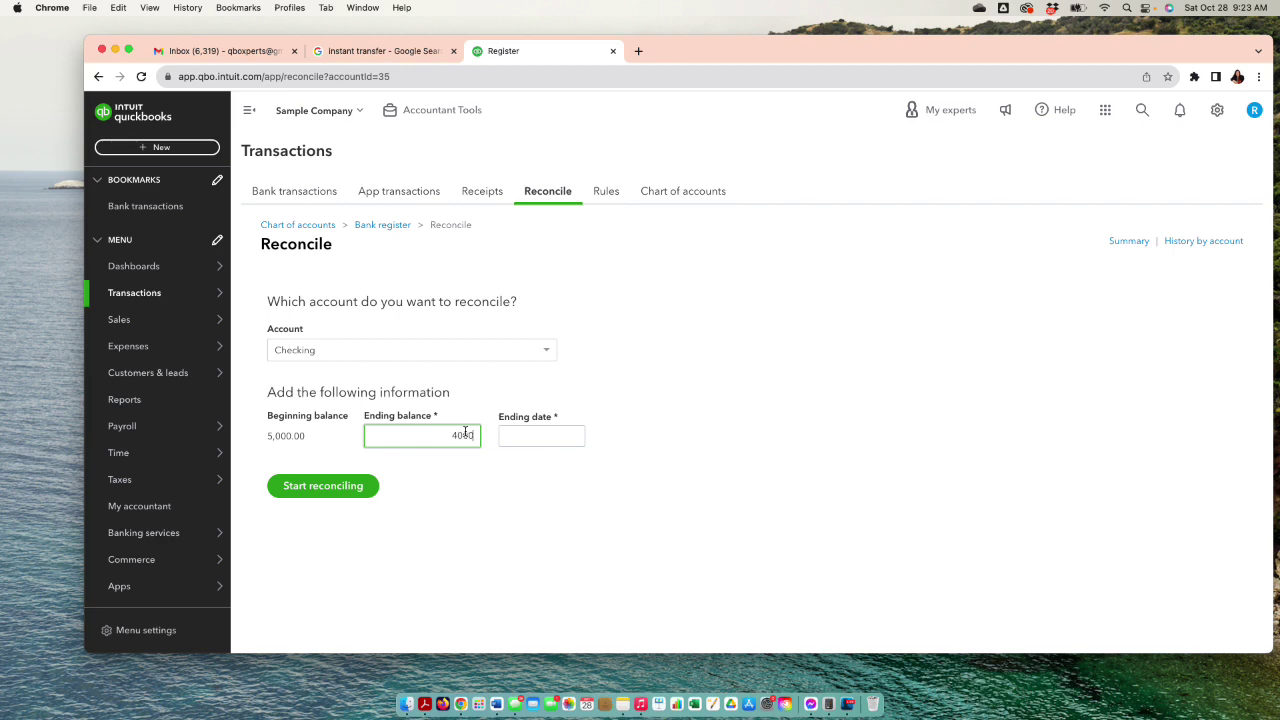
{"action": "left_click", "coordinate": [573, 436]}
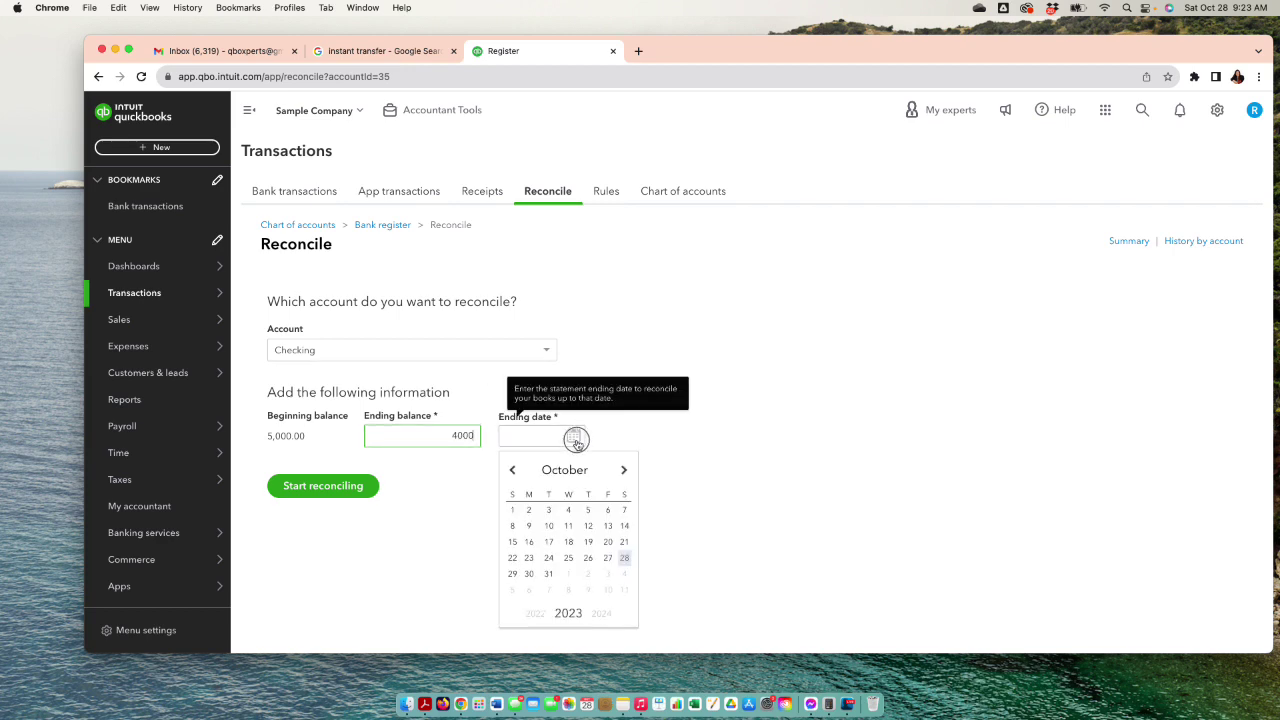
{"action": "left_click", "coordinate": [512, 470]}
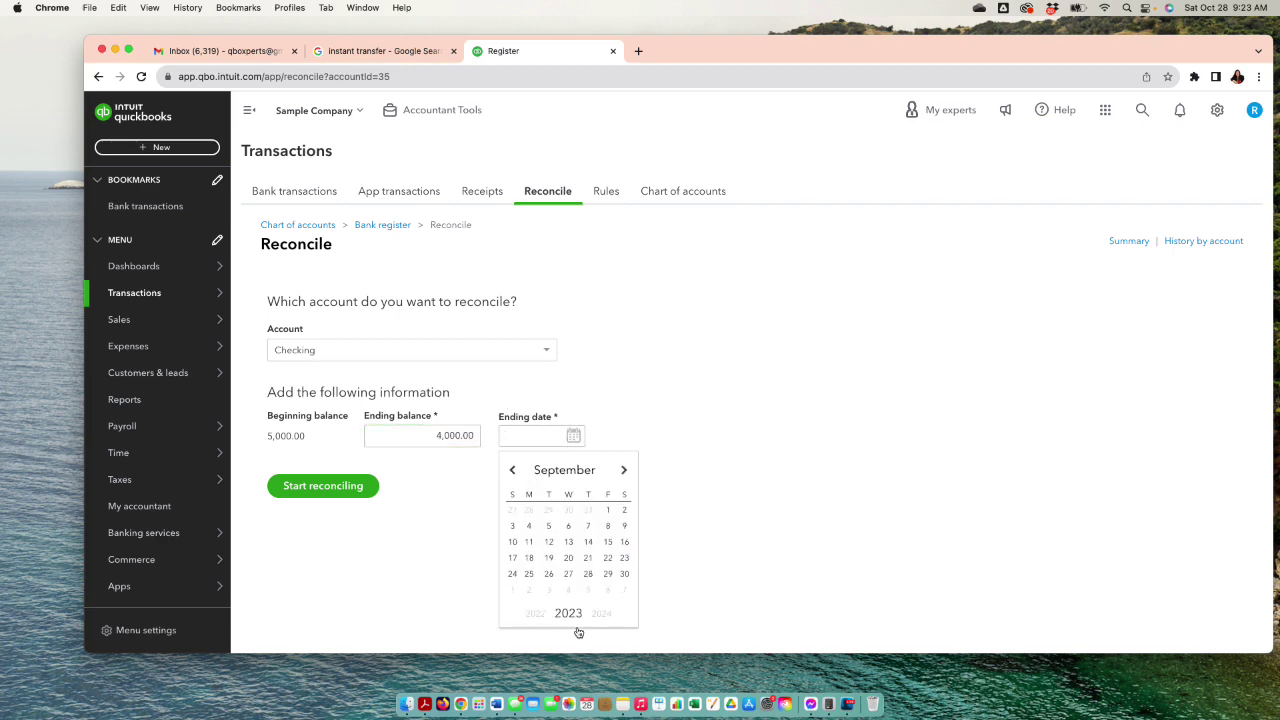
{"action": "left_click", "coordinate": [624, 574]}
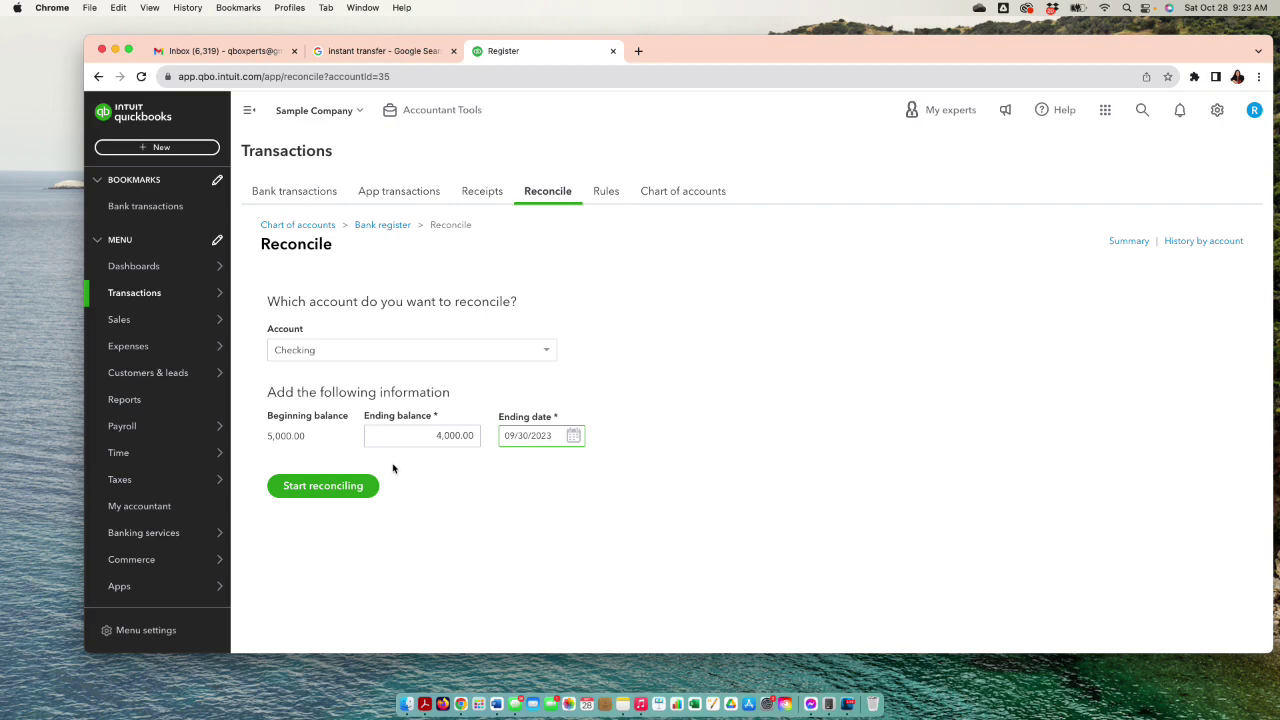
{"action": "left_click", "coordinate": [354, 486]}
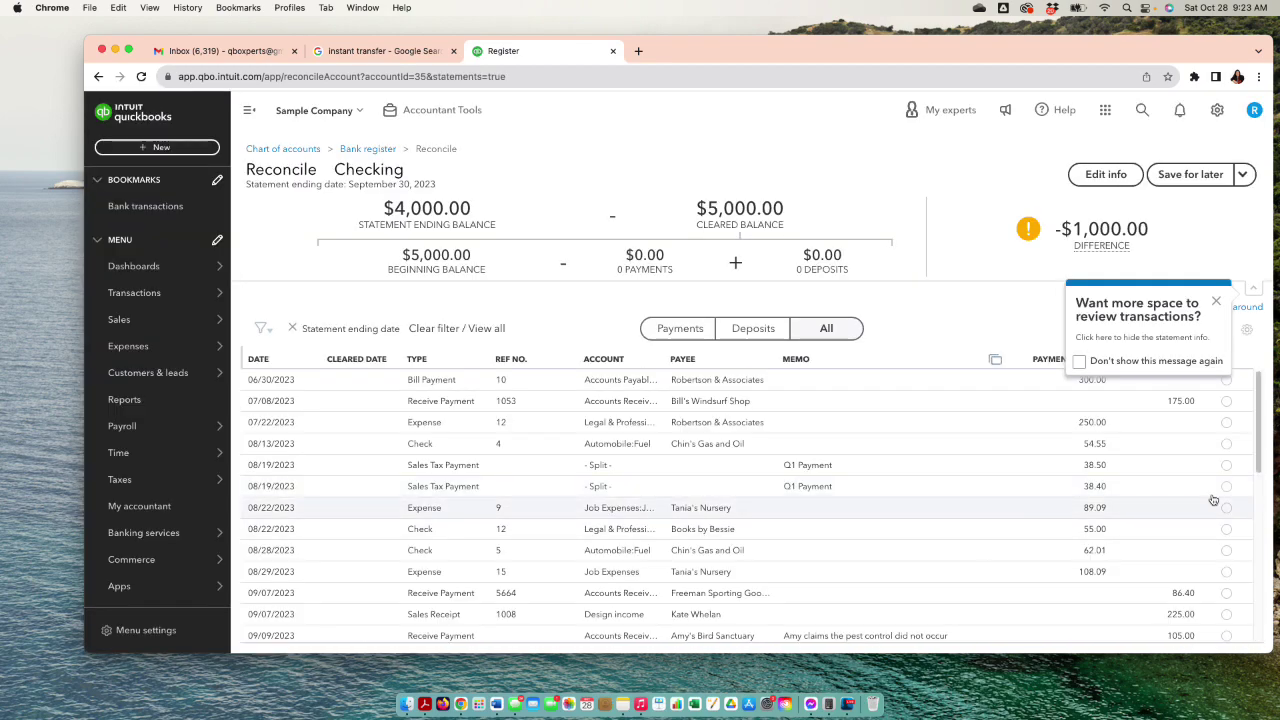
Step: Dismiss the tip about review space and mark all transactions in the Checking reconciliation as cleared
{"action": "left_click", "coordinate": [1216, 304]}
{"action": "left_click", "coordinate": [1214, 348]}
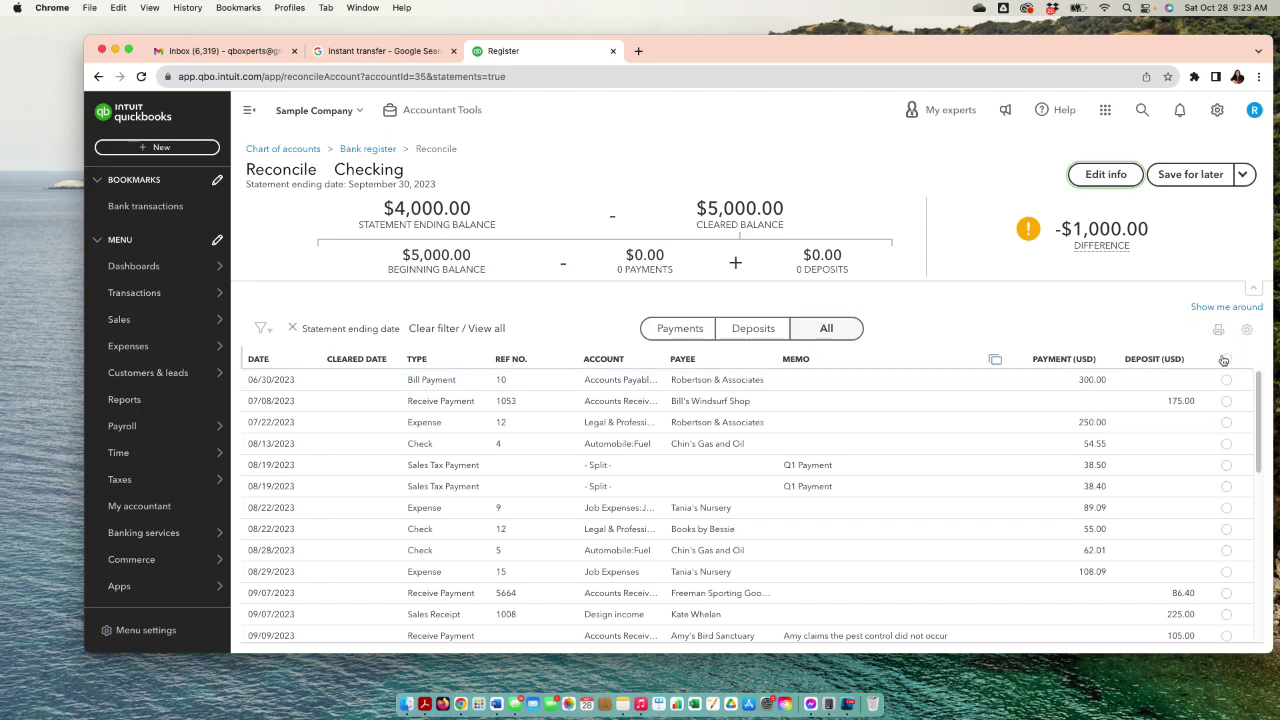
{"action": "left_click", "coordinate": [1225, 359]}
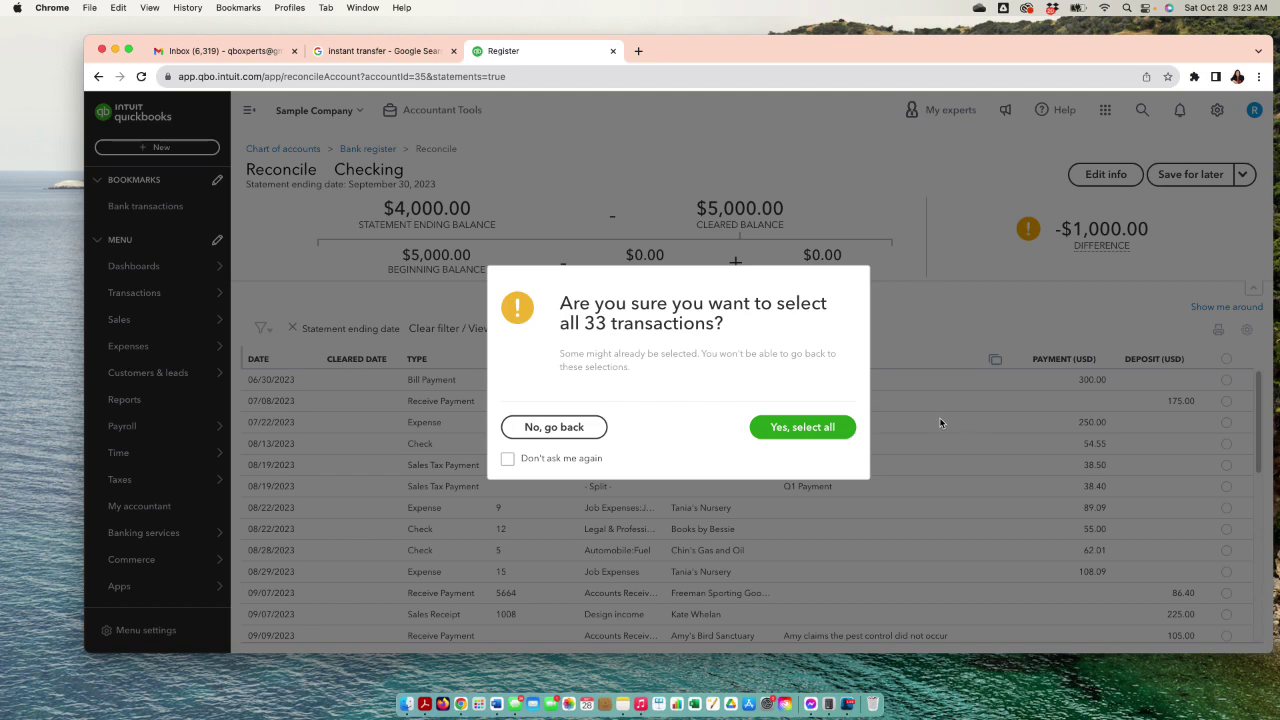
{"action": "left_click", "coordinate": [836, 428]}
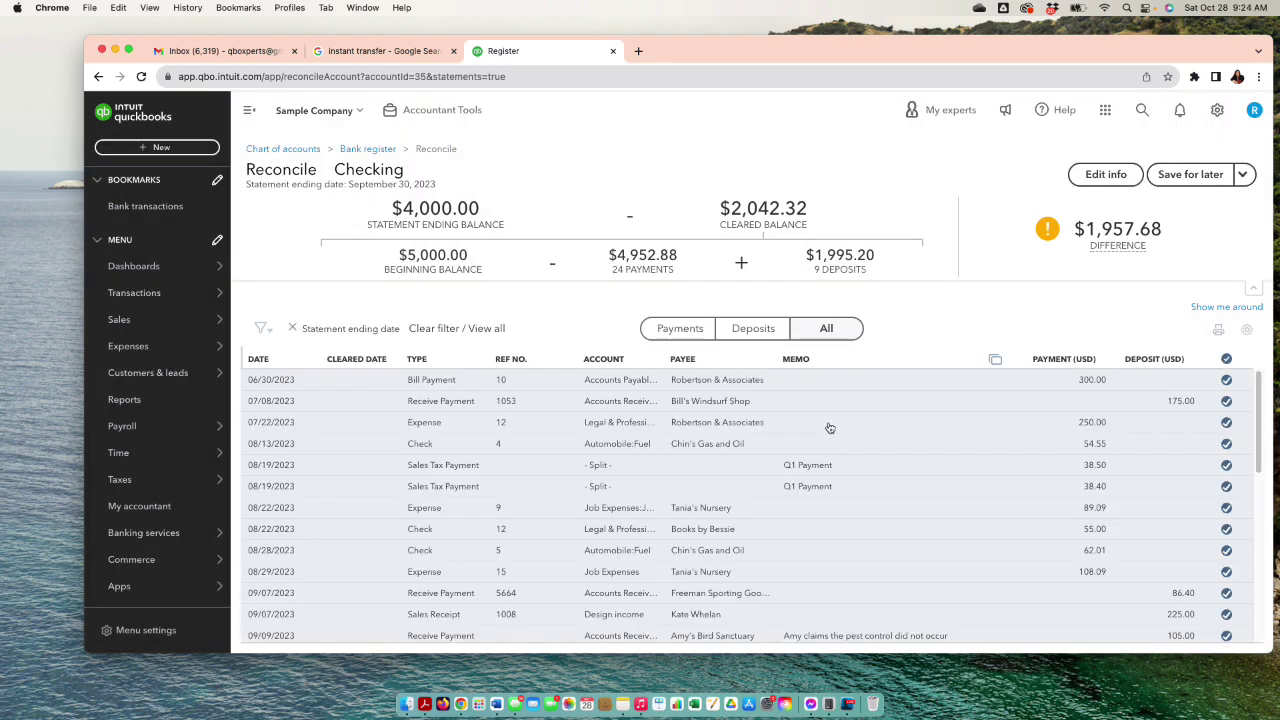
Step: Sort the reconciliation list by cleared date and look through all its transactions and the remaining difference
{"action": "left_click", "coordinate": [356, 360]}
{"action": "left_click", "coordinate": [357, 362]}
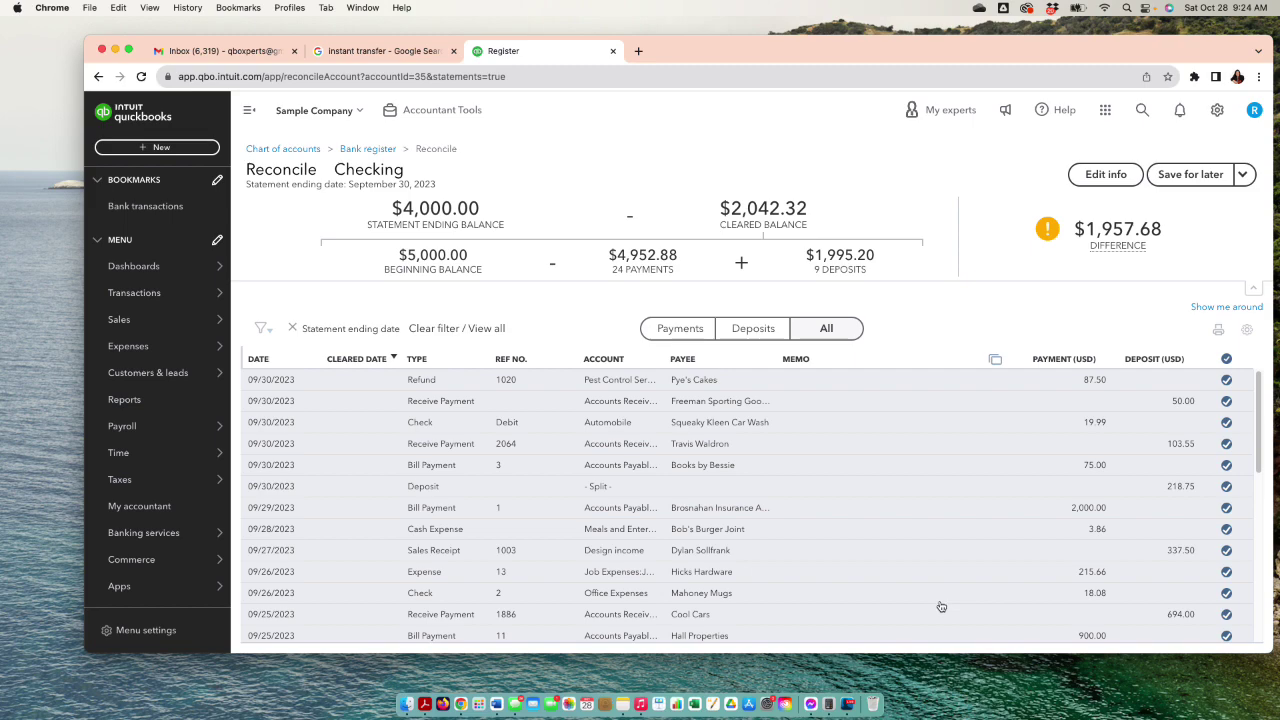
{"action": "scroll", "coordinate": [940, 606], "scroll_direction": "down", "scroll_amount": 3}
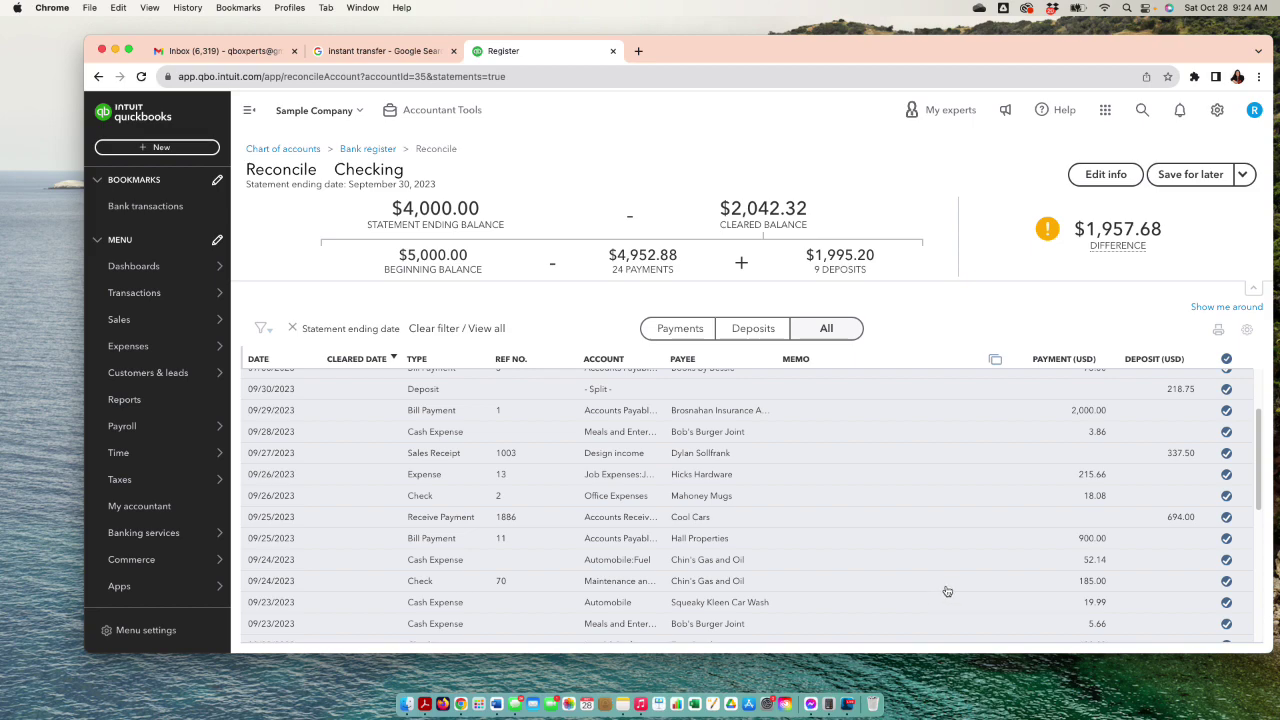
{"action": "scroll", "coordinate": [947, 588], "scroll_direction": "down", "scroll_amount": 10}
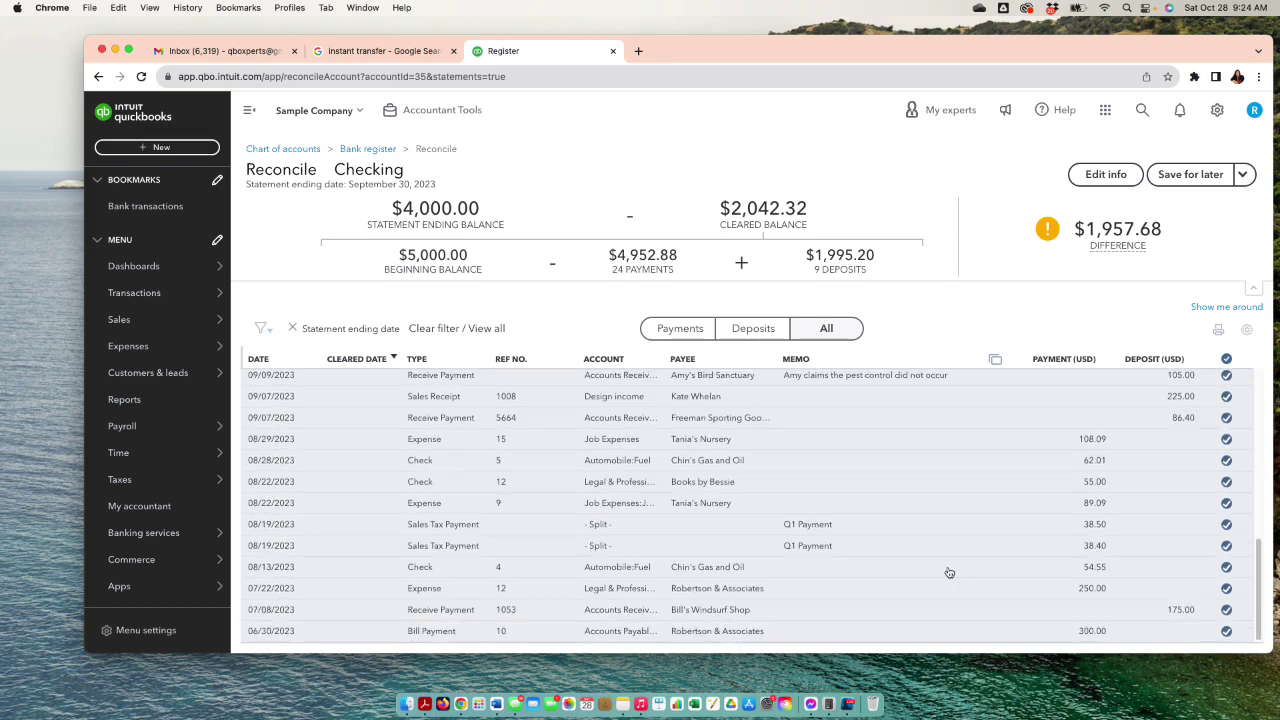
{"action": "scroll", "coordinate": [949, 573], "scroll_direction": "up", "scroll_amount": 15}
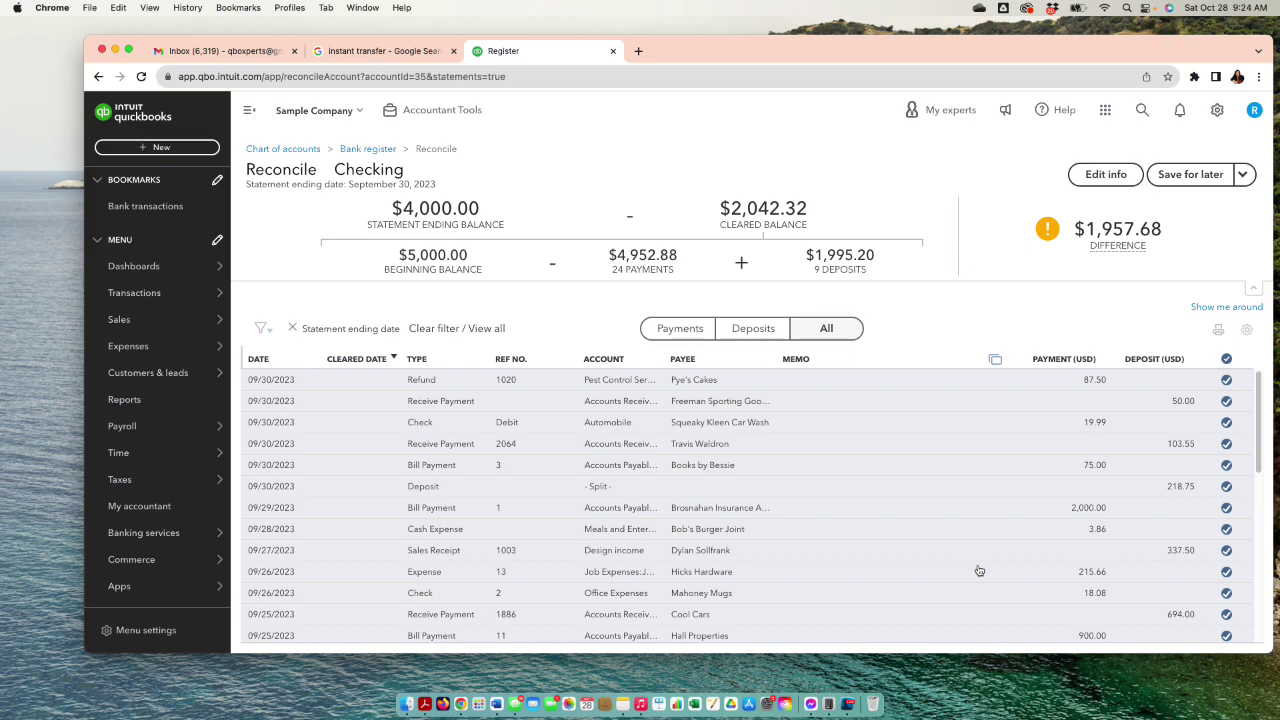
{"action": "mouse_move", "coordinate": [1156, 230]}
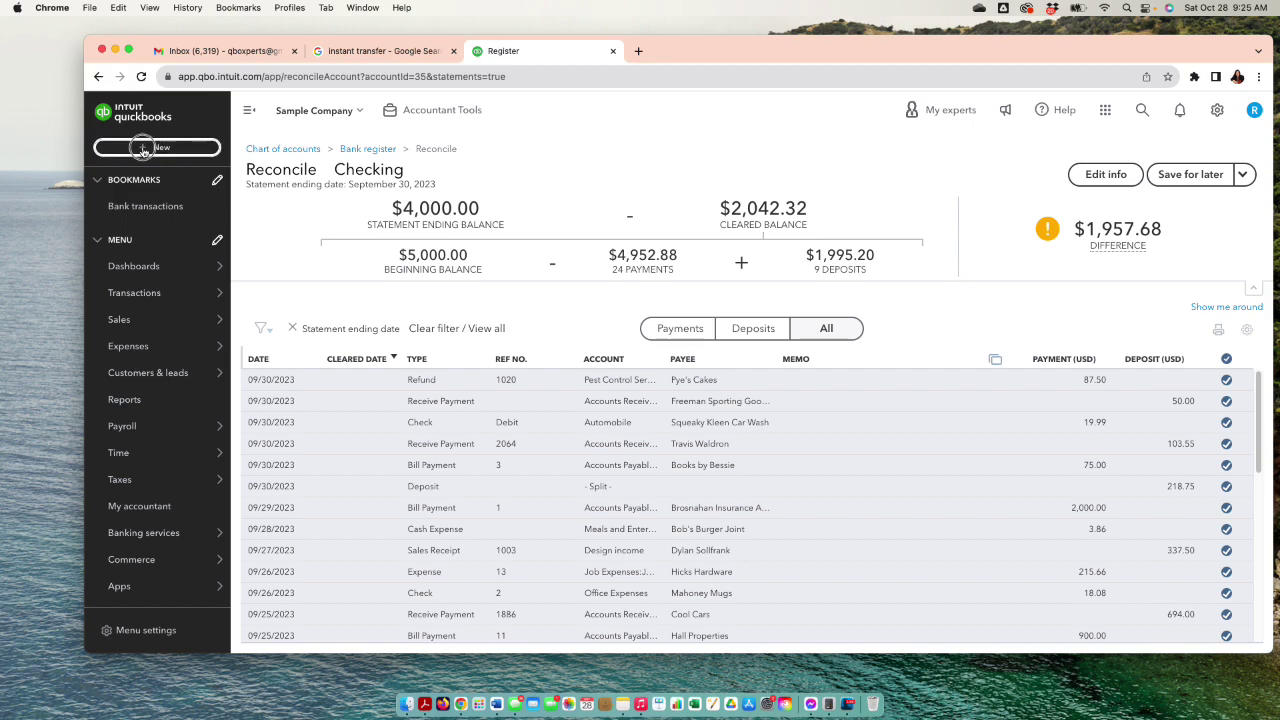
Step: Open a blank journal entry in a duplicate browser tab, keeping the Checking reconciliation open in the original one
{"action": "left_click", "coordinate": [143, 150]}
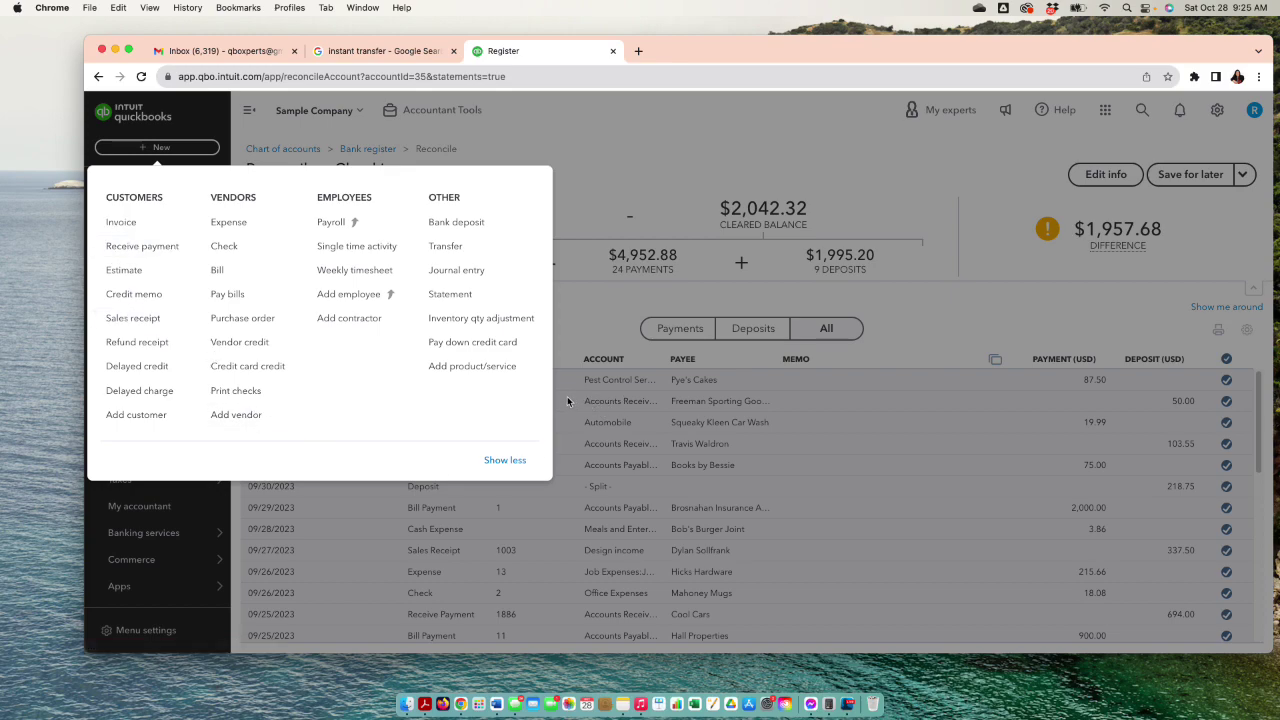
{"action": "left_click", "coordinate": [465, 272]}
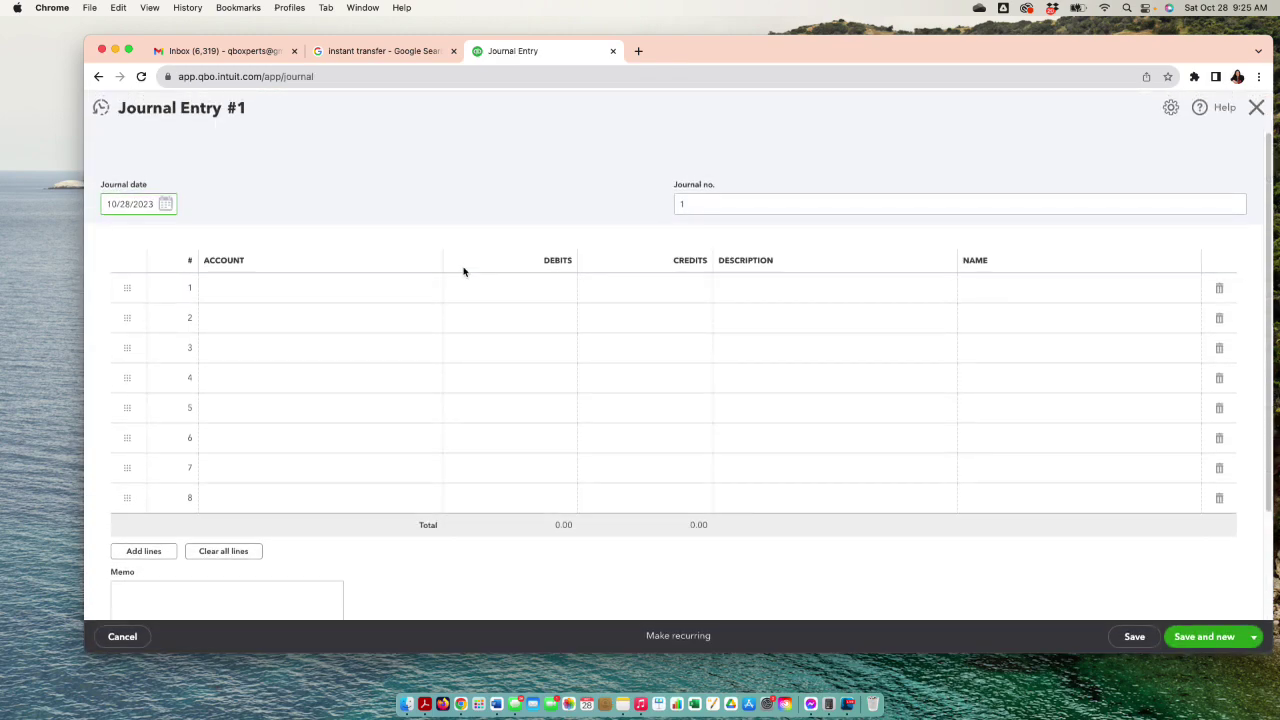
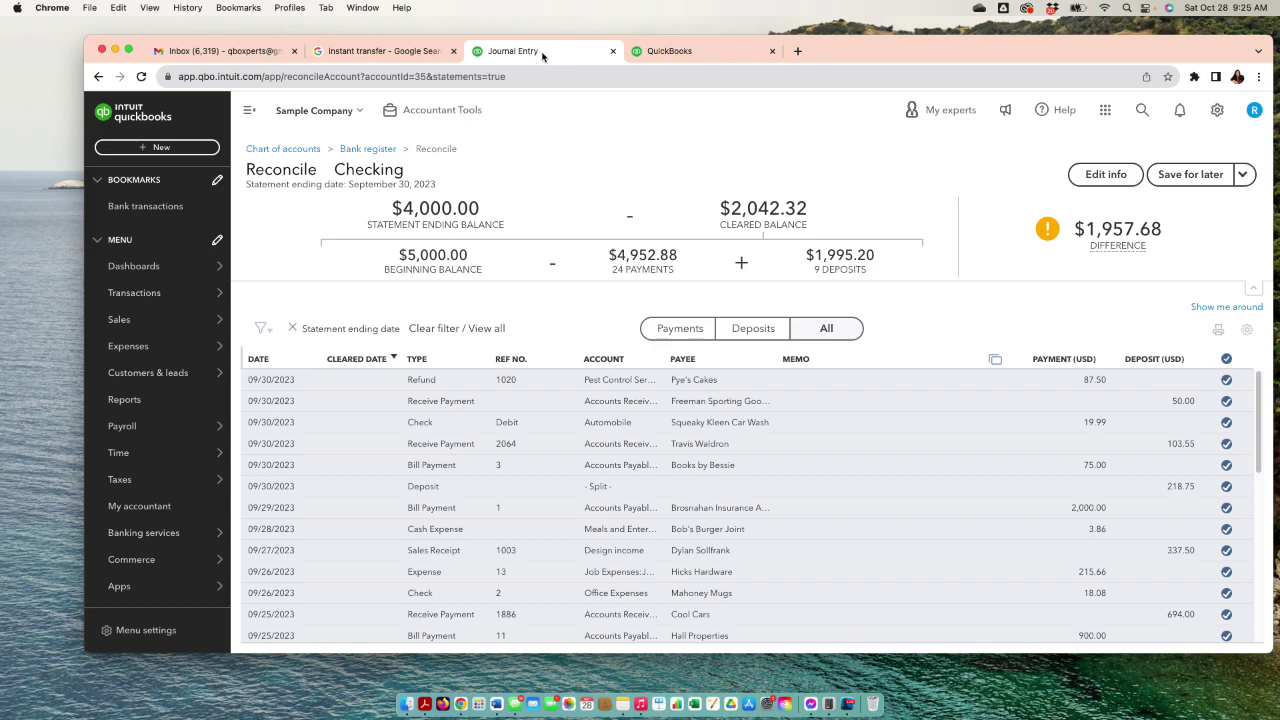
{"action": "left_click", "coordinate": [669, 53]}
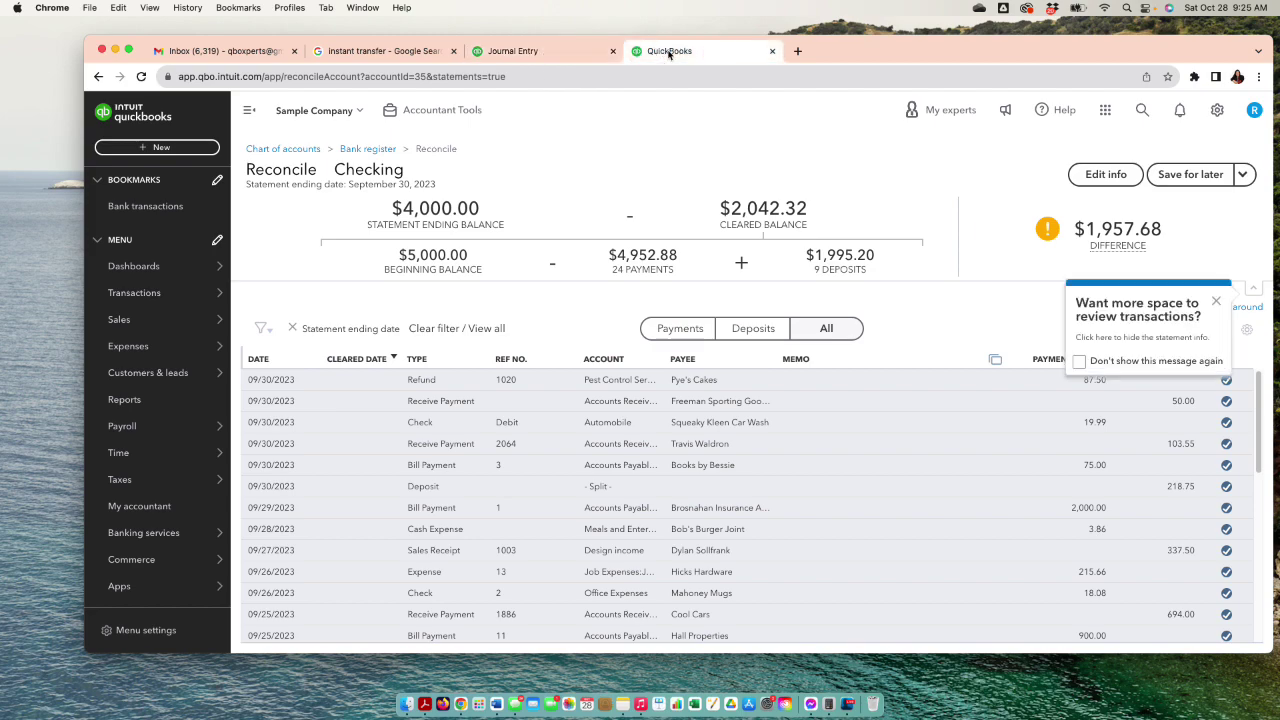
{"action": "left_click", "coordinate": [143, 150]}
{"action": "left_click", "coordinate": [471, 274]}
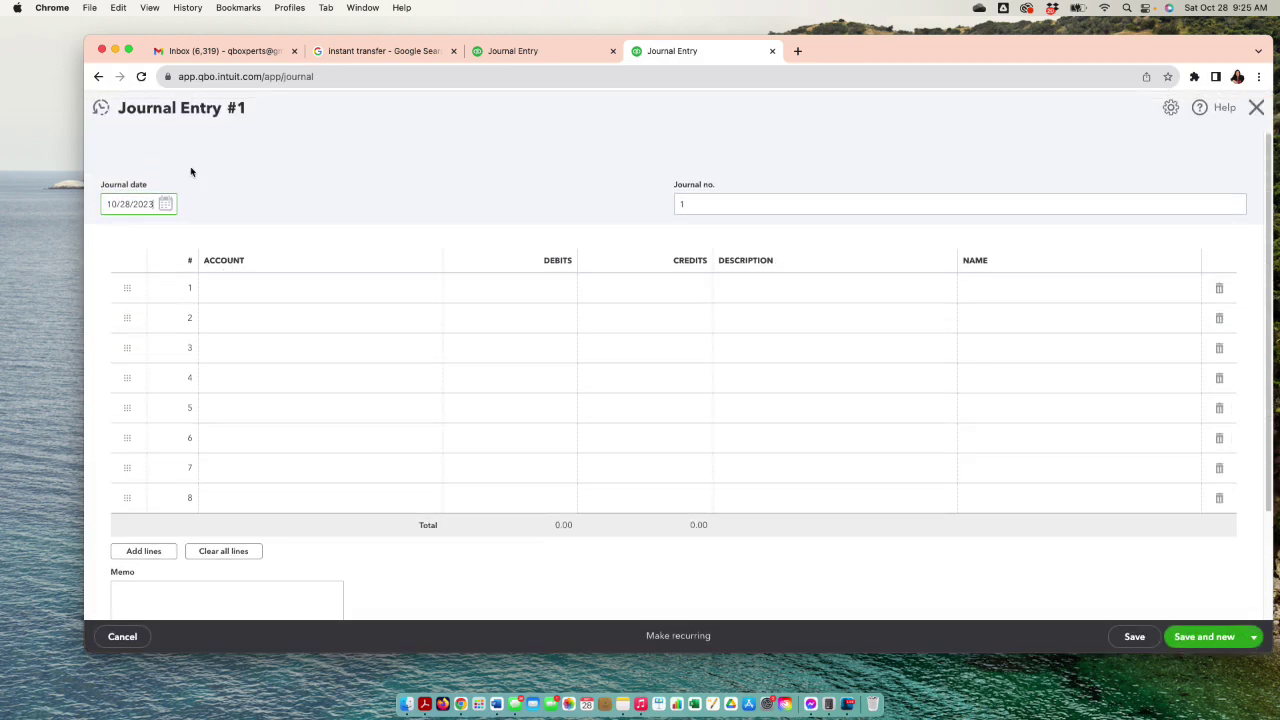
Step: Set the journal entry's date to 12/31/2022
{"action": "left_click", "coordinate": [168, 204]}
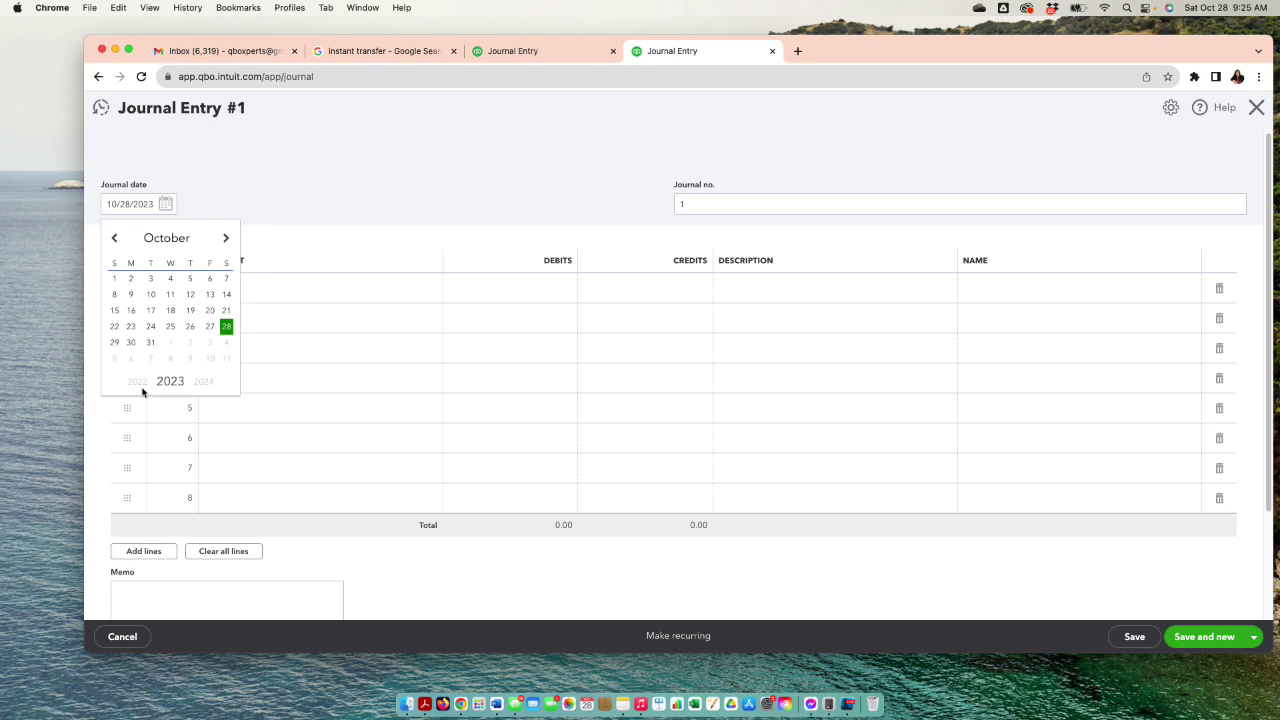
{"action": "left_click", "coordinate": [117, 240]}
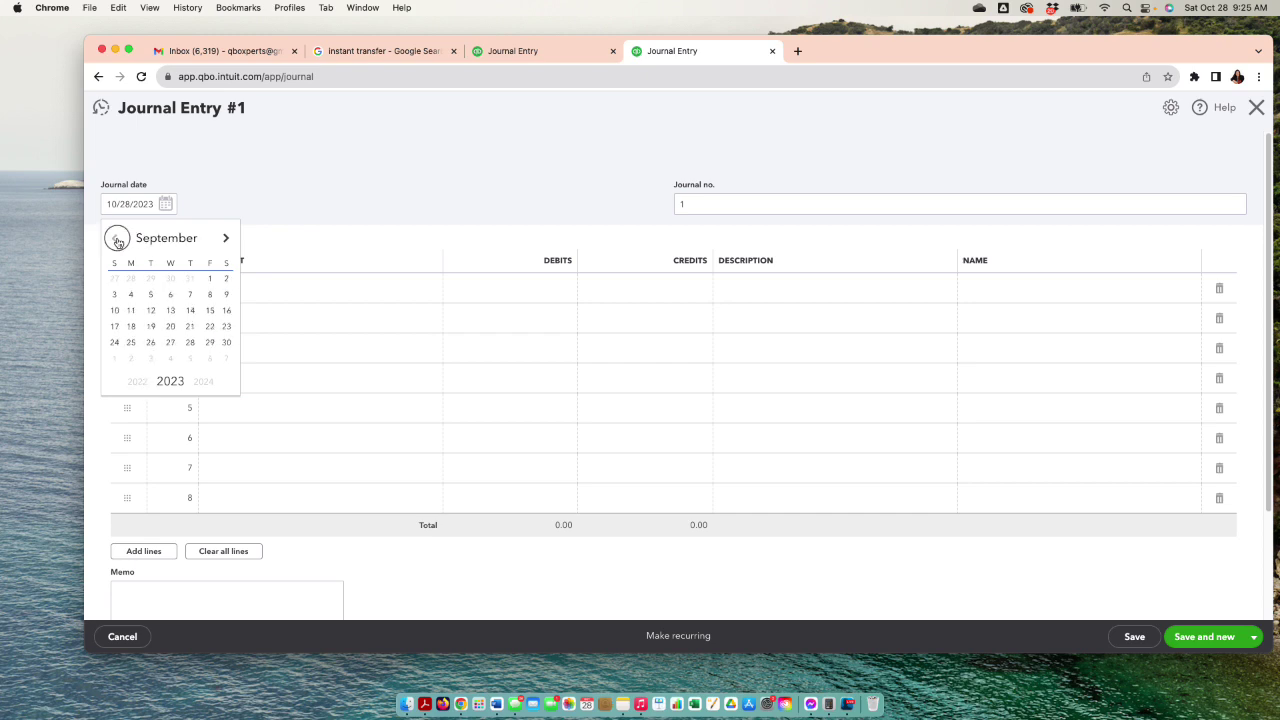
{"action": "left_click", "coordinate": [117, 240]}
{"action": "left_click", "coordinate": [117, 240]}
{"action": "left_click", "coordinate": [117, 240]}
{"action": "left_click", "coordinate": [117, 240]}
{"action": "left_click", "coordinate": [117, 240]}
{"action": "left_click", "coordinate": [117, 240]}
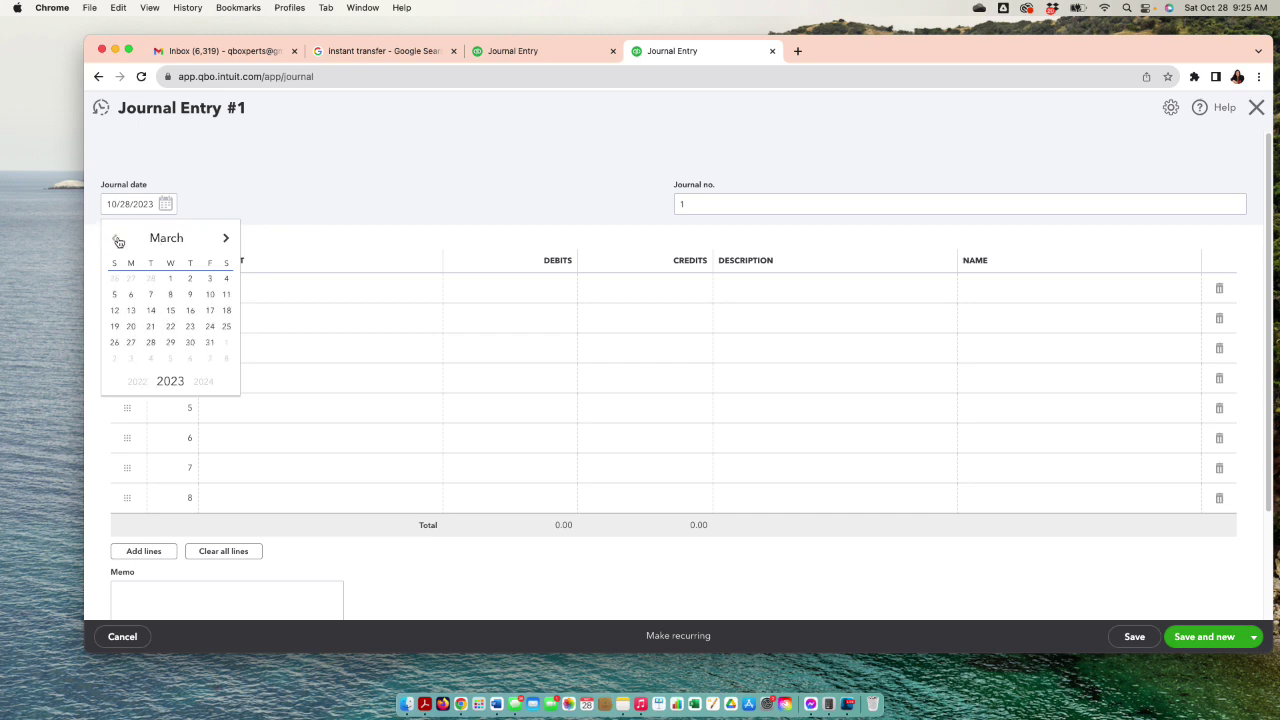
{"action": "left_click", "coordinate": [117, 240]}
{"action": "left_click", "coordinate": [117, 240]}
{"action": "left_click", "coordinate": [117, 240]}
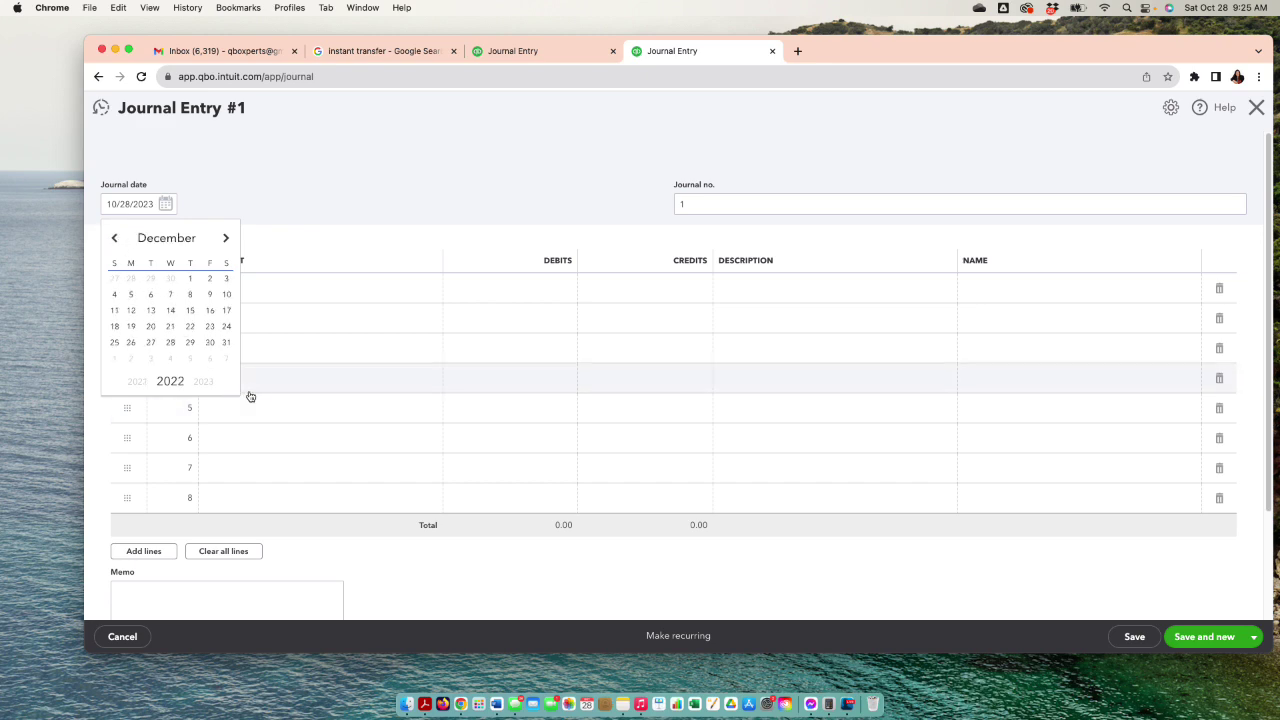
{"action": "left_click", "coordinate": [226, 344]}
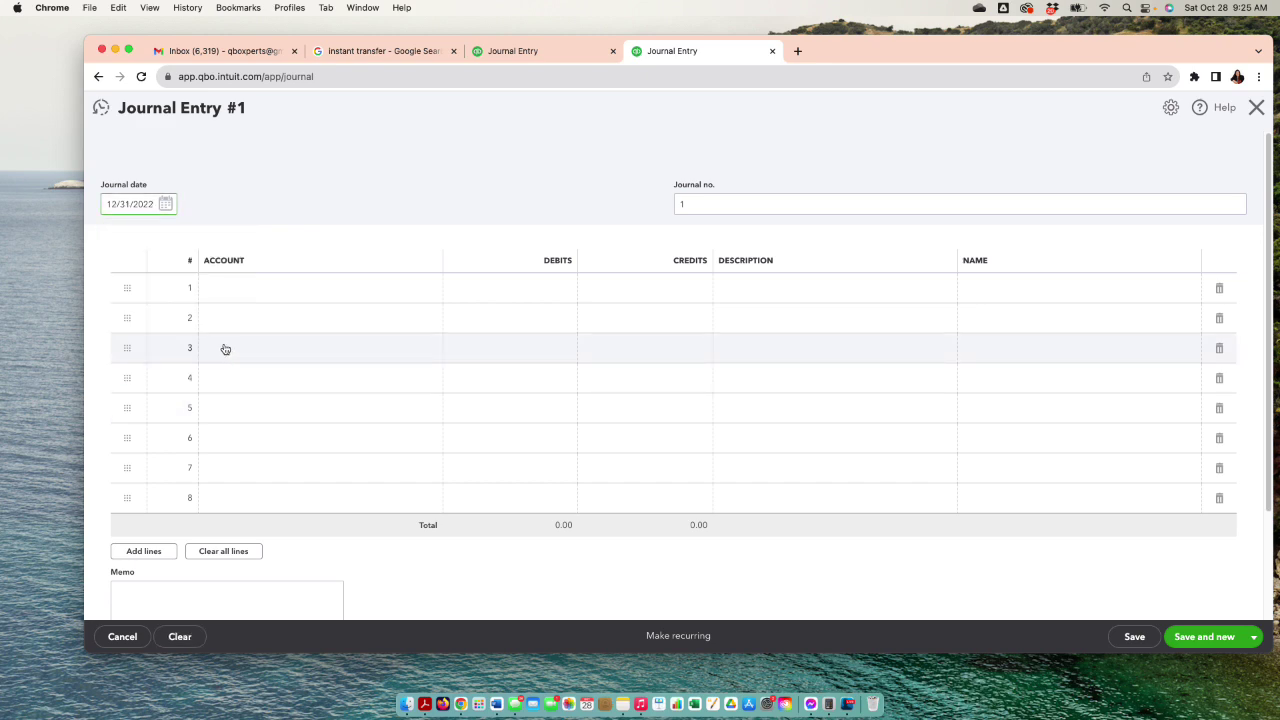
Step: View the account choices for the journal entry's first line, and return to the Checking reconciliation
{"action": "left_click", "coordinate": [291, 298]}
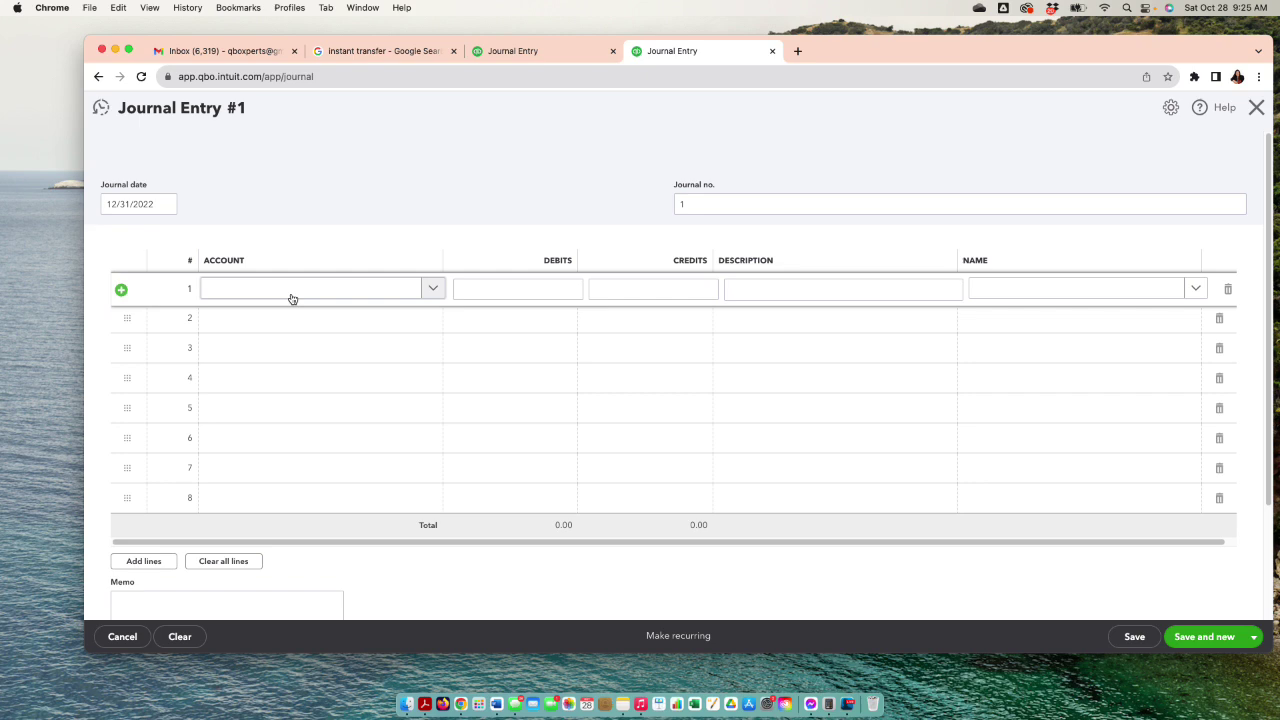
{"action": "left_click", "coordinate": [293, 298]}
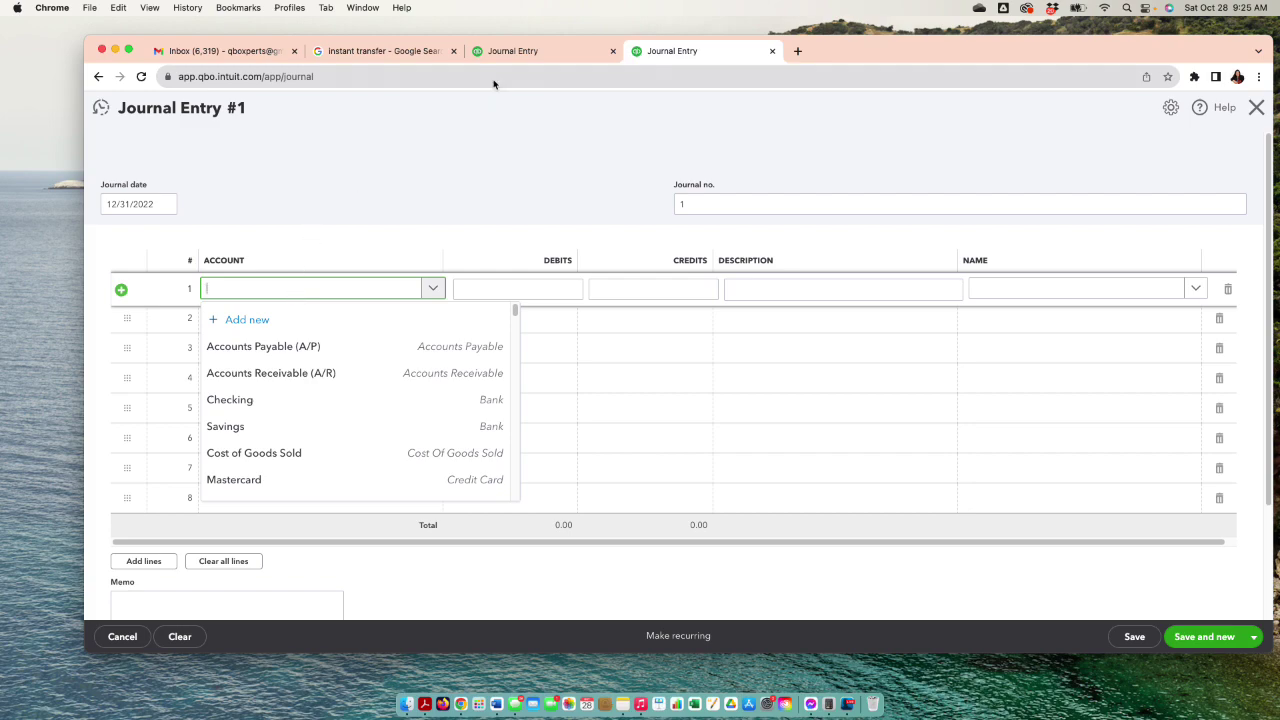
{"action": "left_click", "coordinate": [513, 51]}
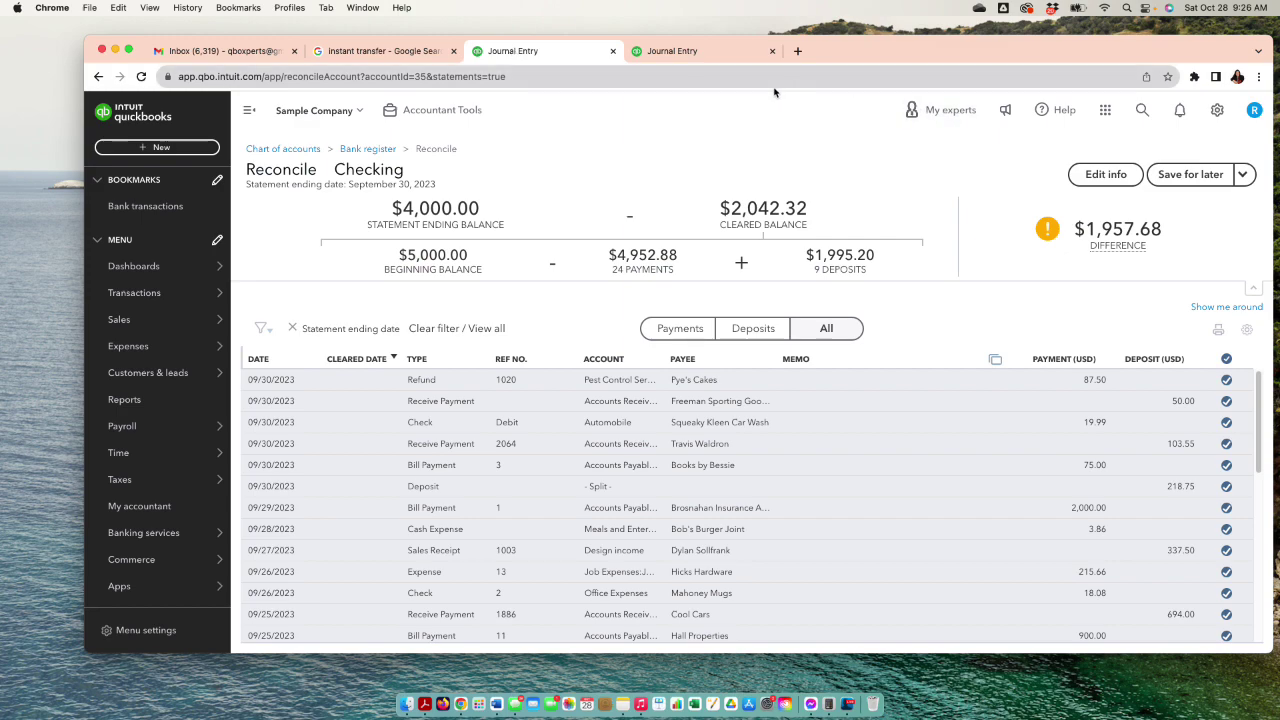
Step: Check the difference in the Checking reconciliation and choose Checking as the account on the journal entry's first line
{"action": "left_click", "coordinate": [709, 55]}
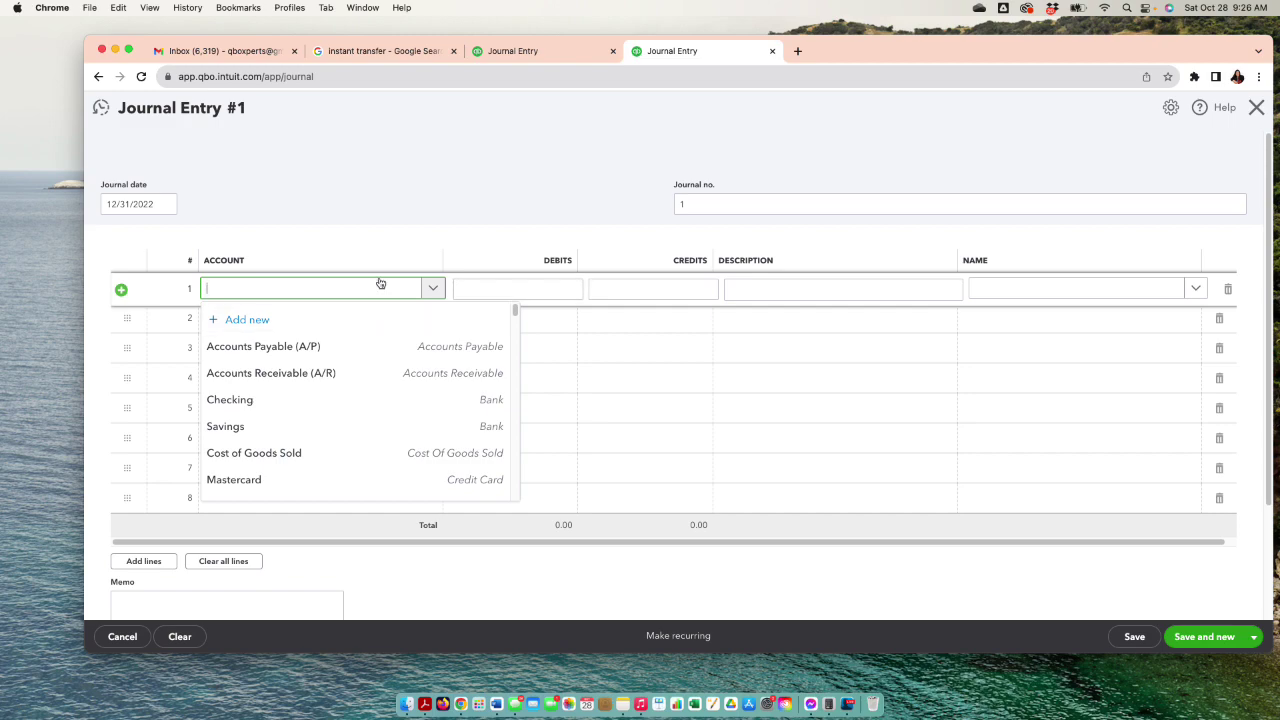
{"action": "left_click", "coordinate": [512, 47]}
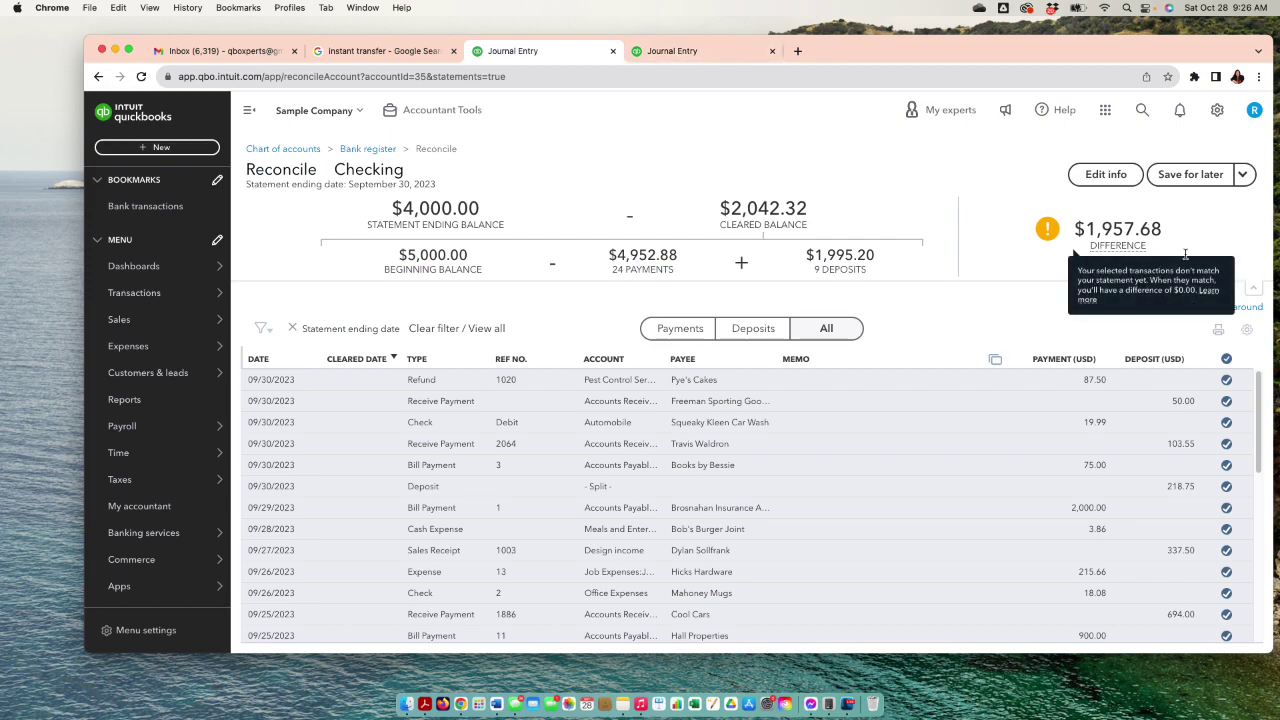
{"action": "left_click", "coordinate": [688, 54]}
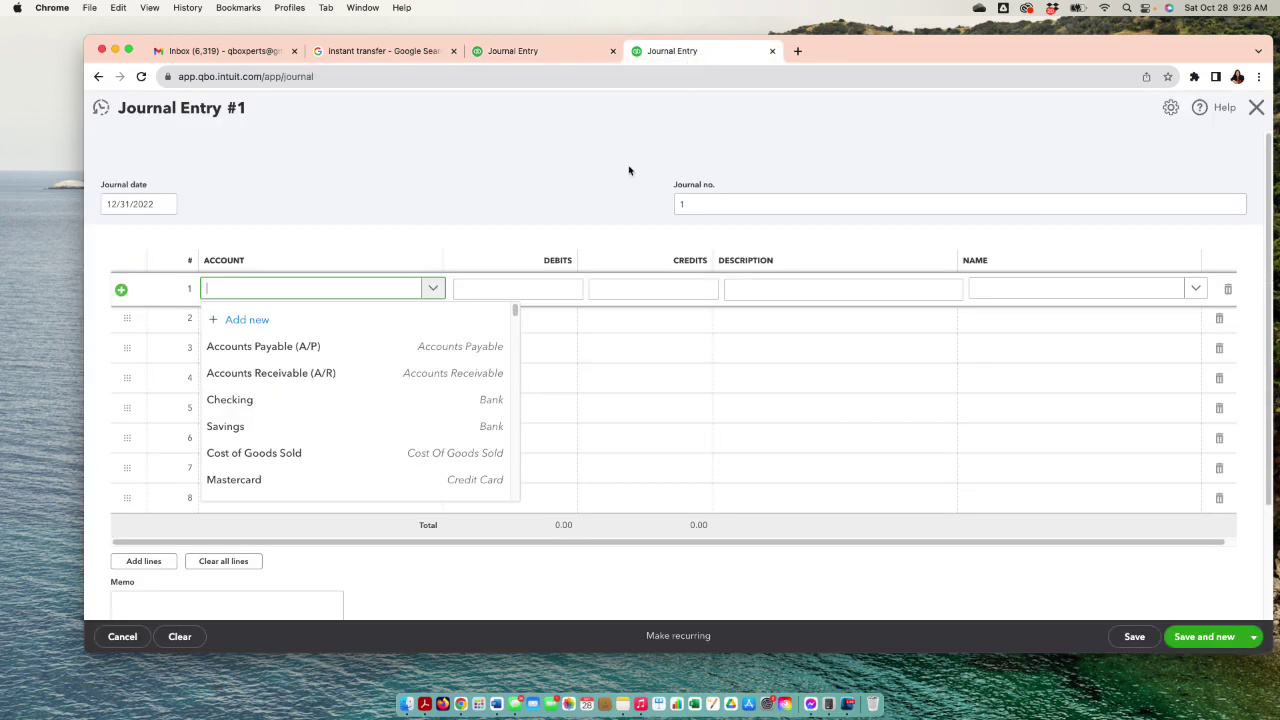
{"action": "scroll", "coordinate": [380, 377], "scroll_direction": "down", "scroll_amount": 2}
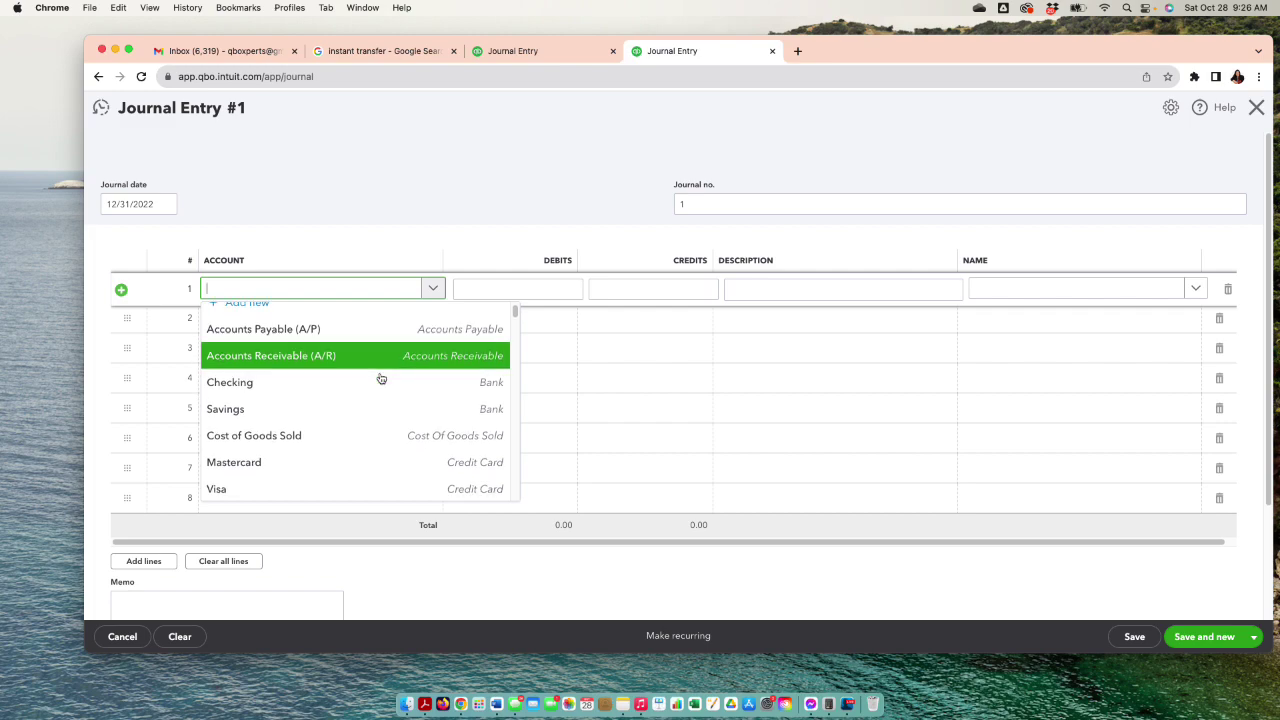
{"action": "left_click", "coordinate": [372, 362]}
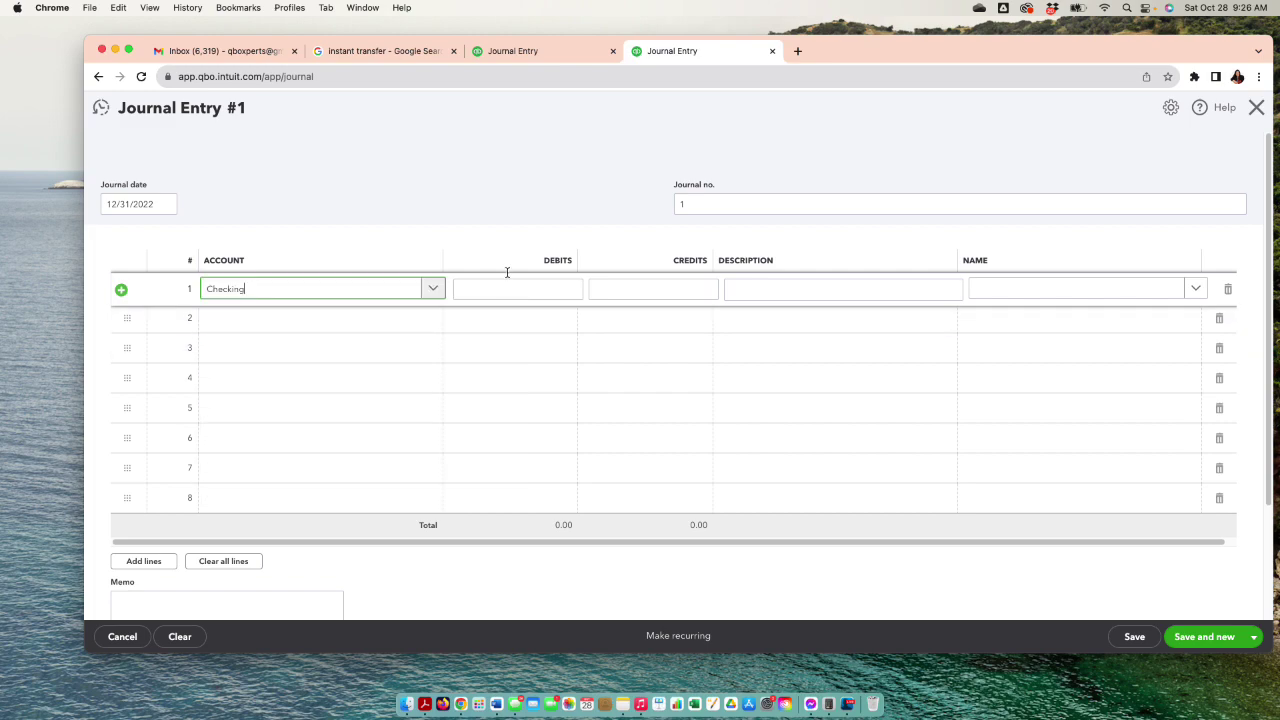
Step: Copy the reconciliation's difference amount and enter it as the Checking line's debit of 1,957.68 in the journal entry
{"action": "left_click", "coordinate": [507, 50]}
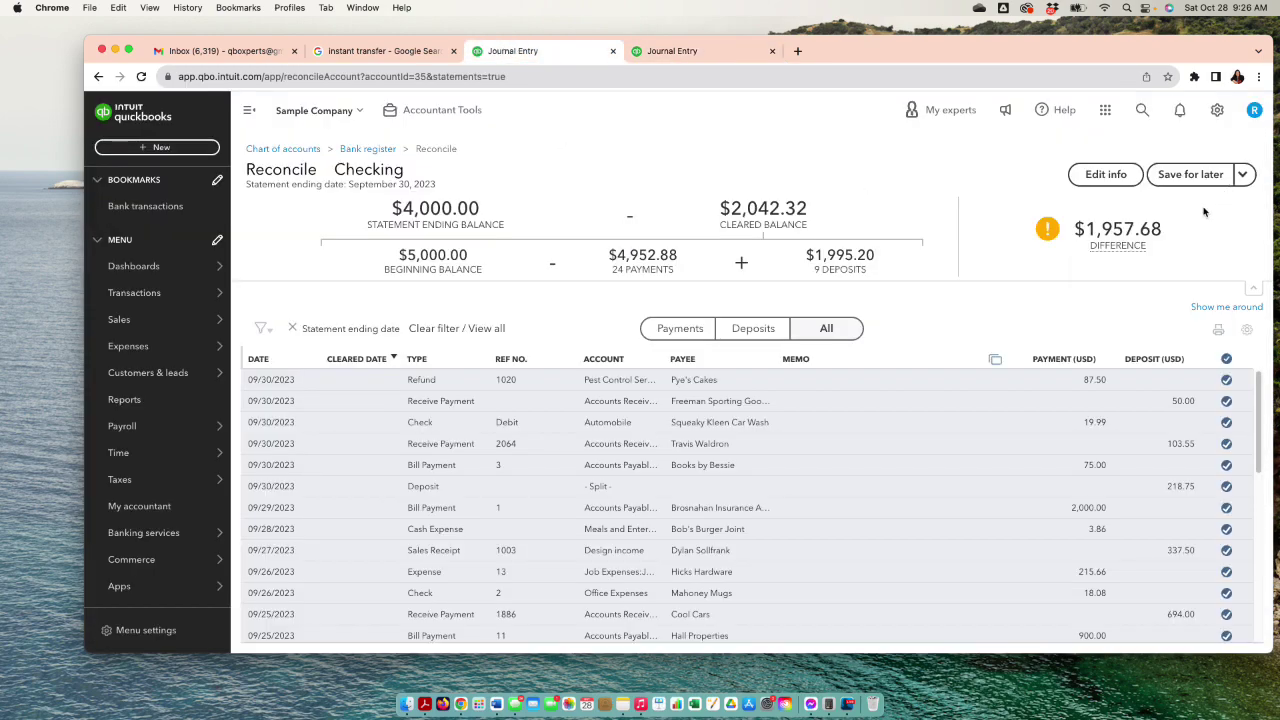
{"action": "mouse_move", "coordinate": [1090, 228]}
{"action": "left_click_drag", "start_coordinate": [1088, 228], "coordinate": [1160, 228]}
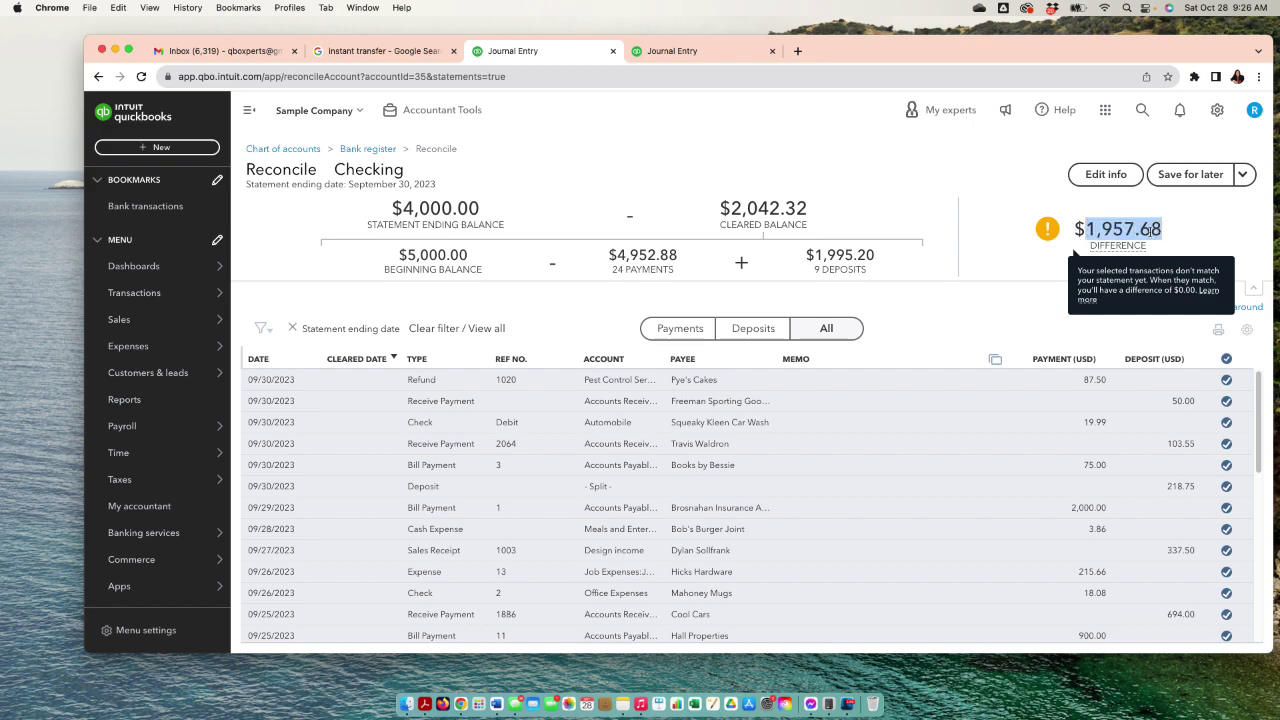
{"action": "right_click", "coordinate": [1150, 230]}
{"action": "left_click", "coordinate": [1026, 263]}
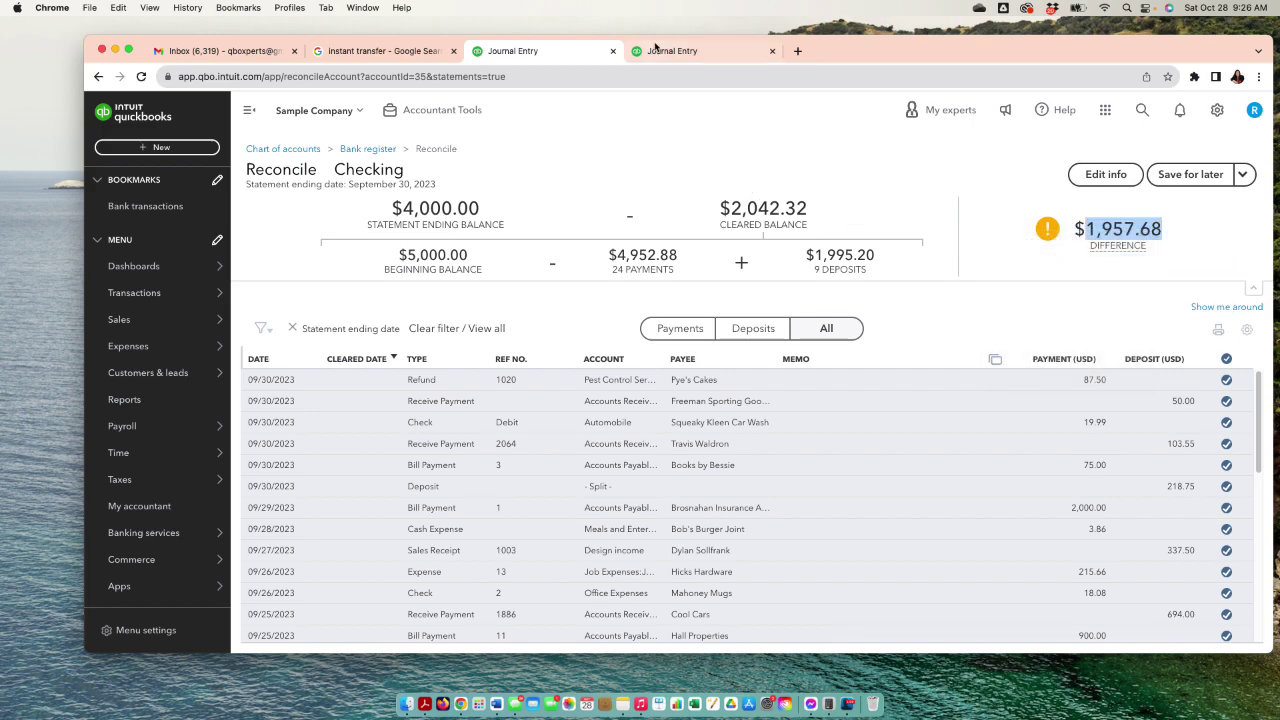
{"action": "left_click", "coordinate": [660, 50]}
{"action": "left_click", "coordinate": [544, 287]}
{"action": "right_click", "coordinate": [544, 288]}
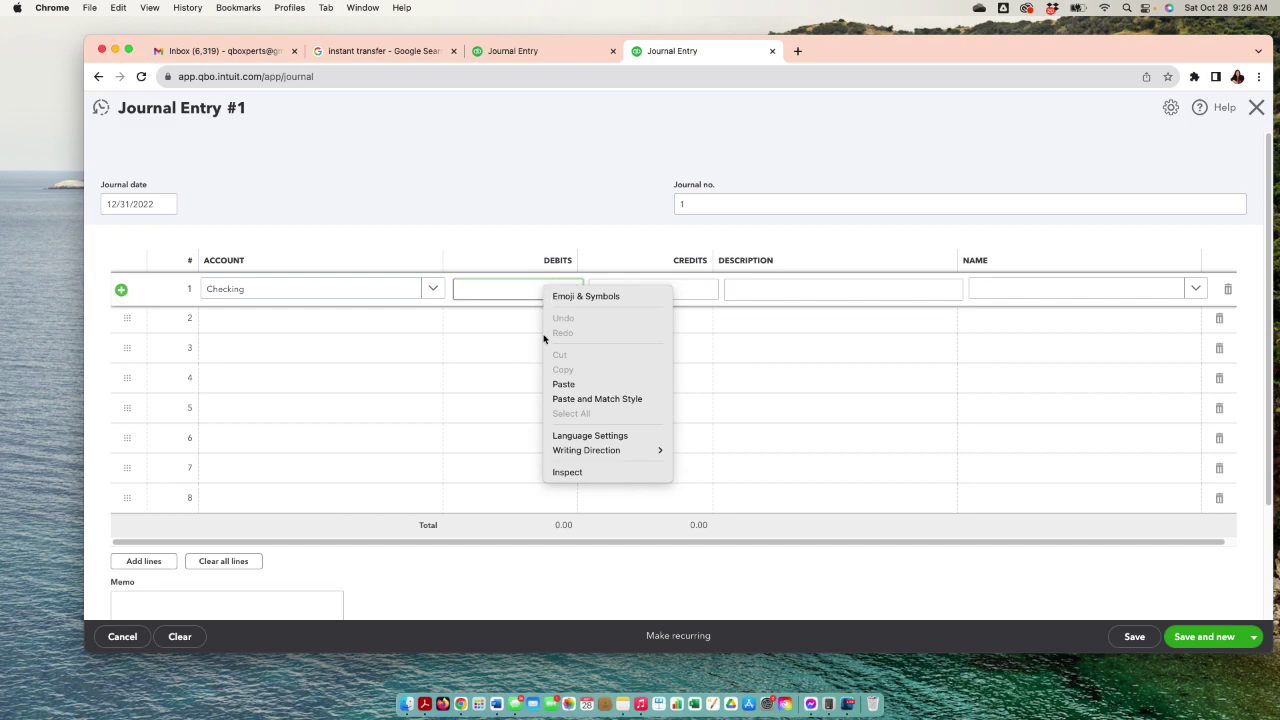
{"action": "left_click", "coordinate": [548, 383]}
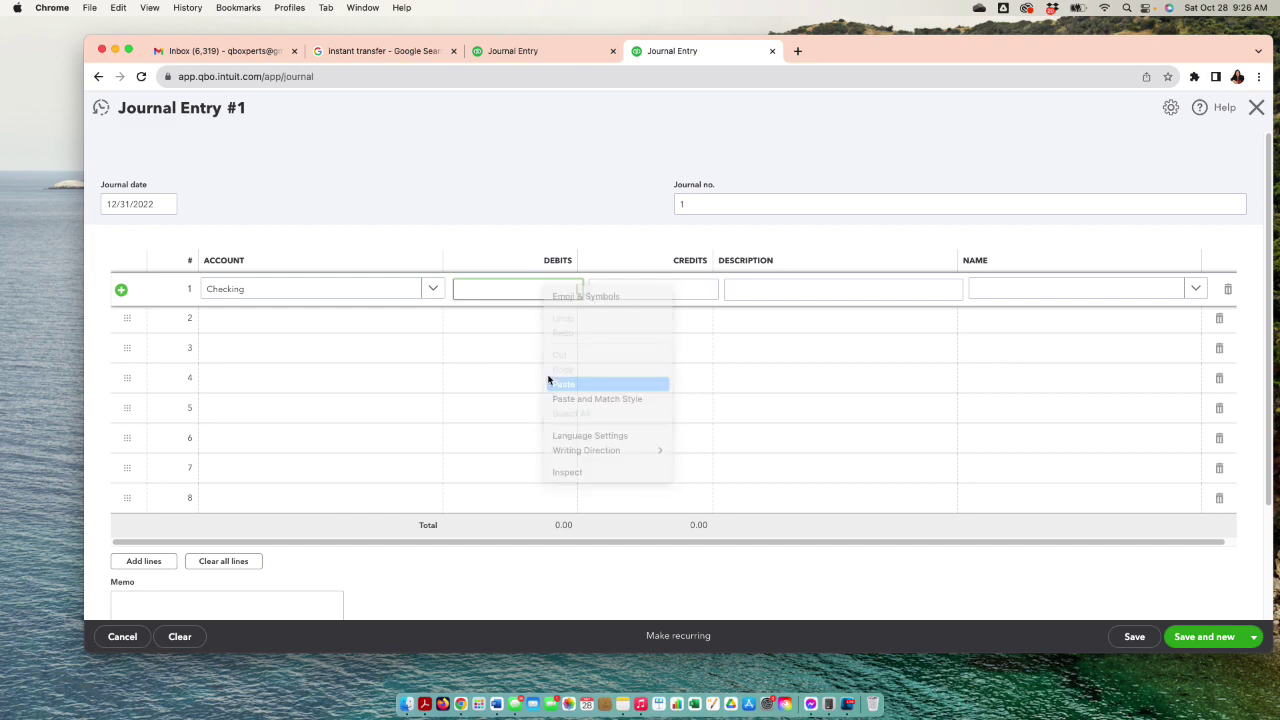
Step: Assign the journal entry's second line to Retained Earnings with a credit of 1,957.68, and save and close the entry
{"action": "left_click", "coordinate": [353, 328]}
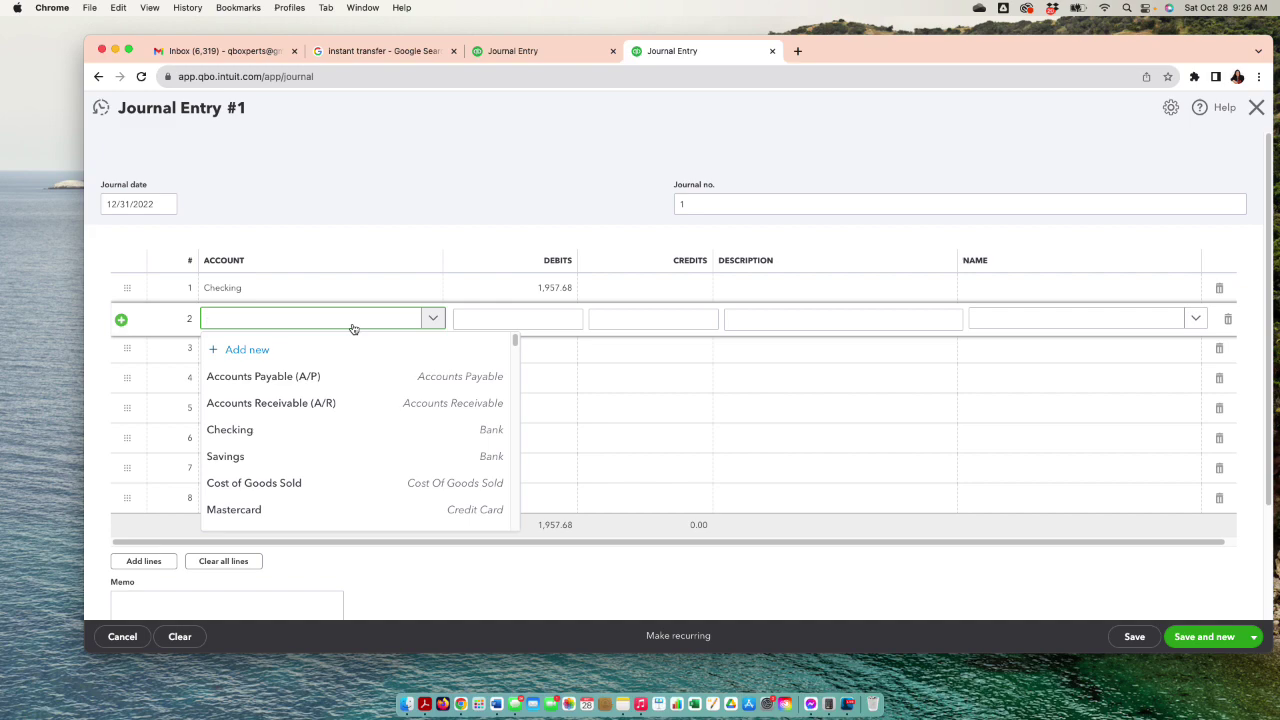
{"action": "type", "text": "retai"}
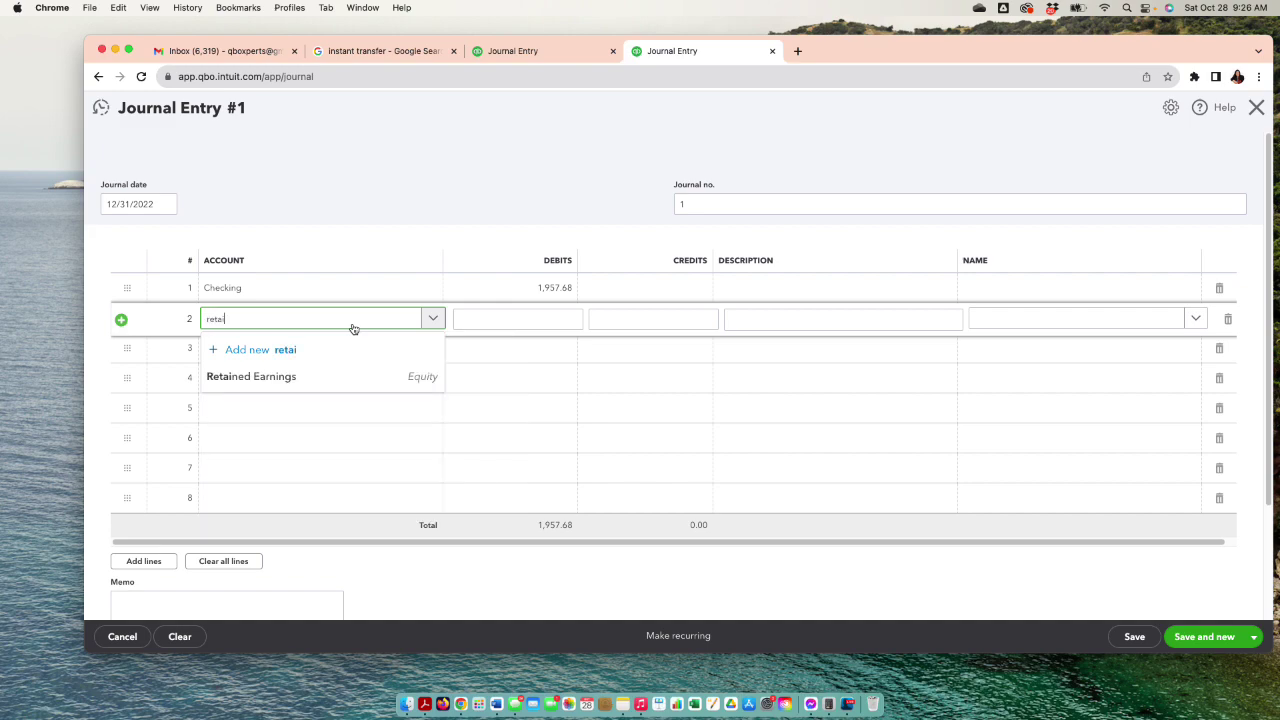
{"action": "left_click", "coordinate": [406, 377]}
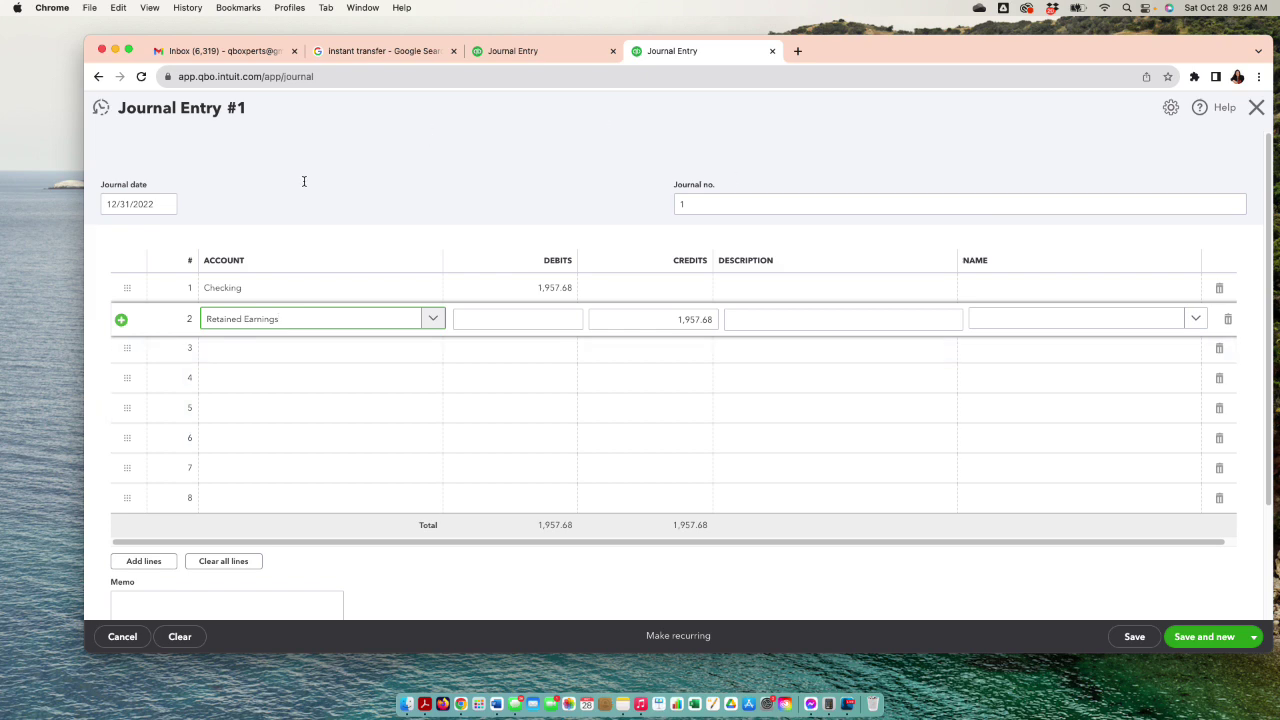
{"action": "left_click", "coordinate": [1260, 645]}
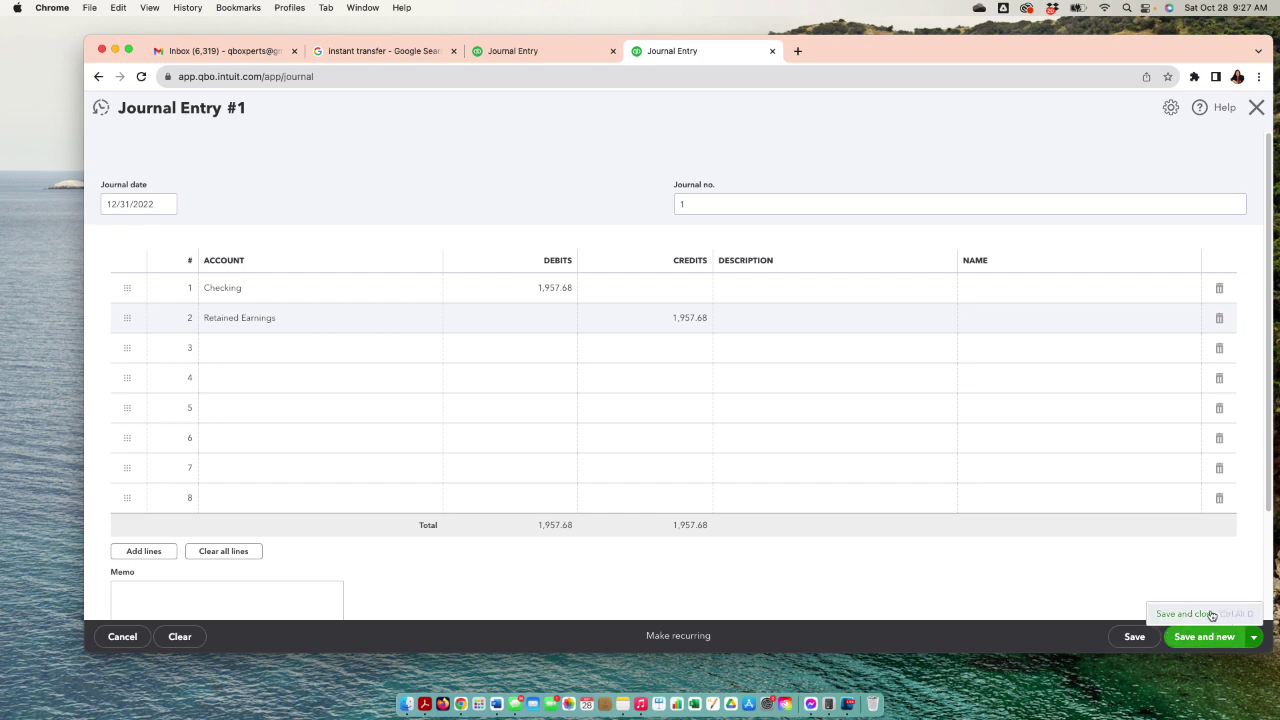
{"action": "left_click", "coordinate": [1188, 614]}
{"action": "left_click", "coordinate": [1205, 636]}
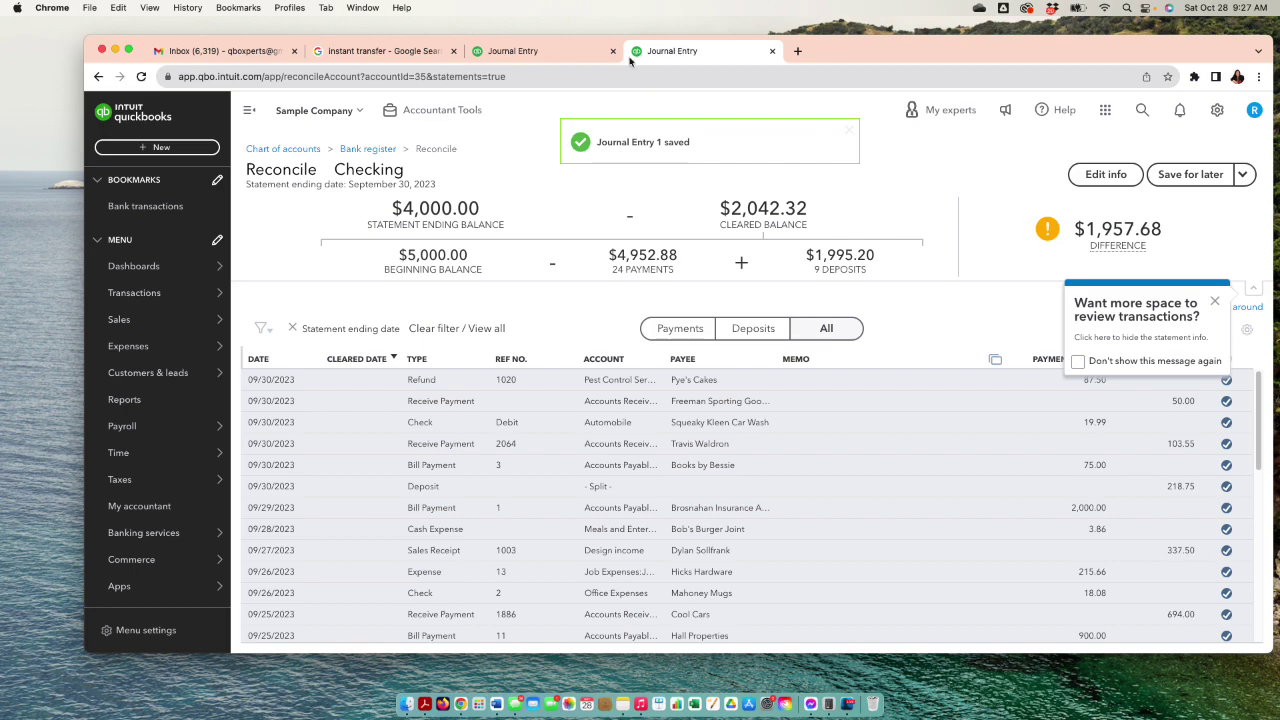
Step: Reload the Checking reconciliation in the original browser tab by reopening it from the bank register, and dismiss the tips
{"action": "left_click", "coordinate": [528, 50]}
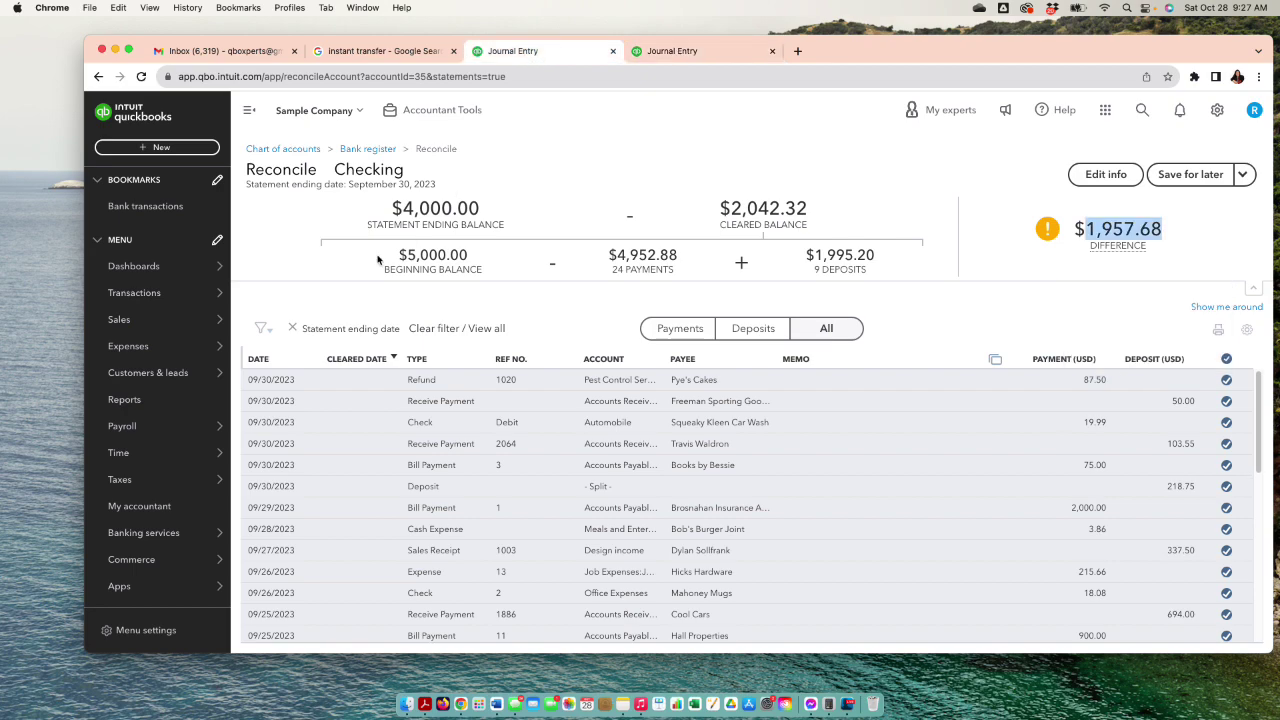
{"action": "left_click", "coordinate": [357, 149]}
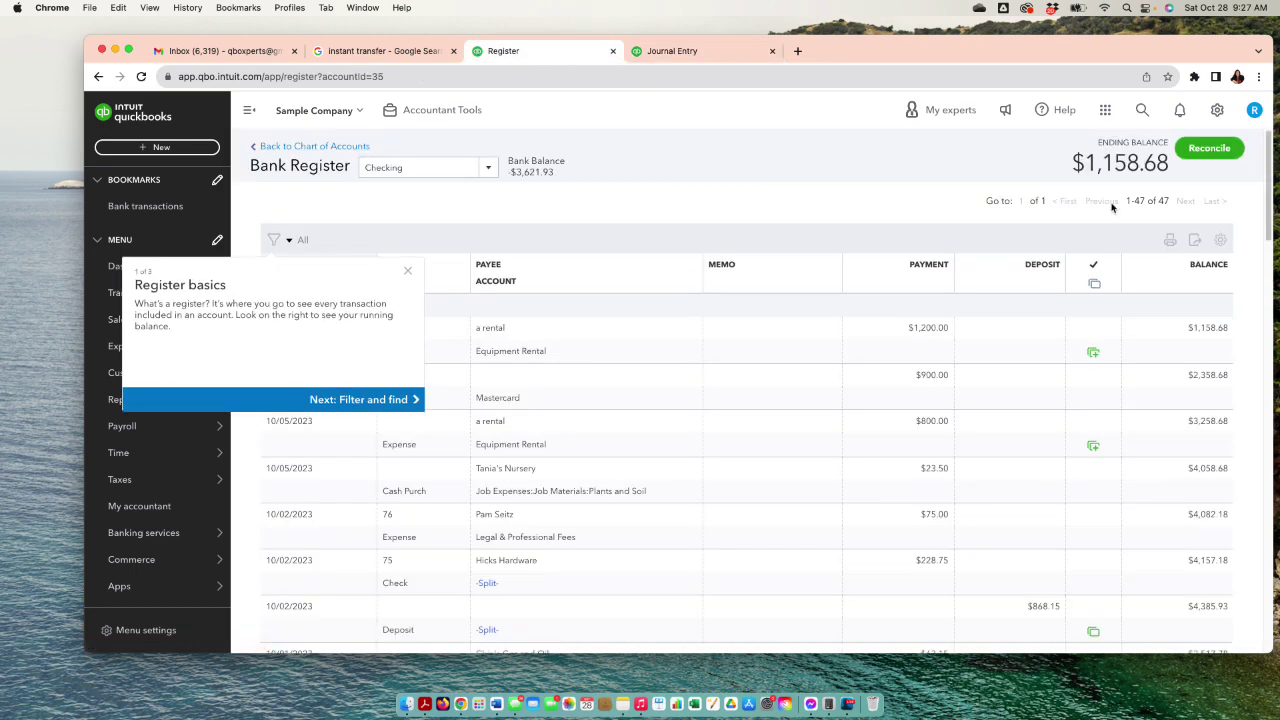
{"action": "left_click", "coordinate": [1206, 151]}
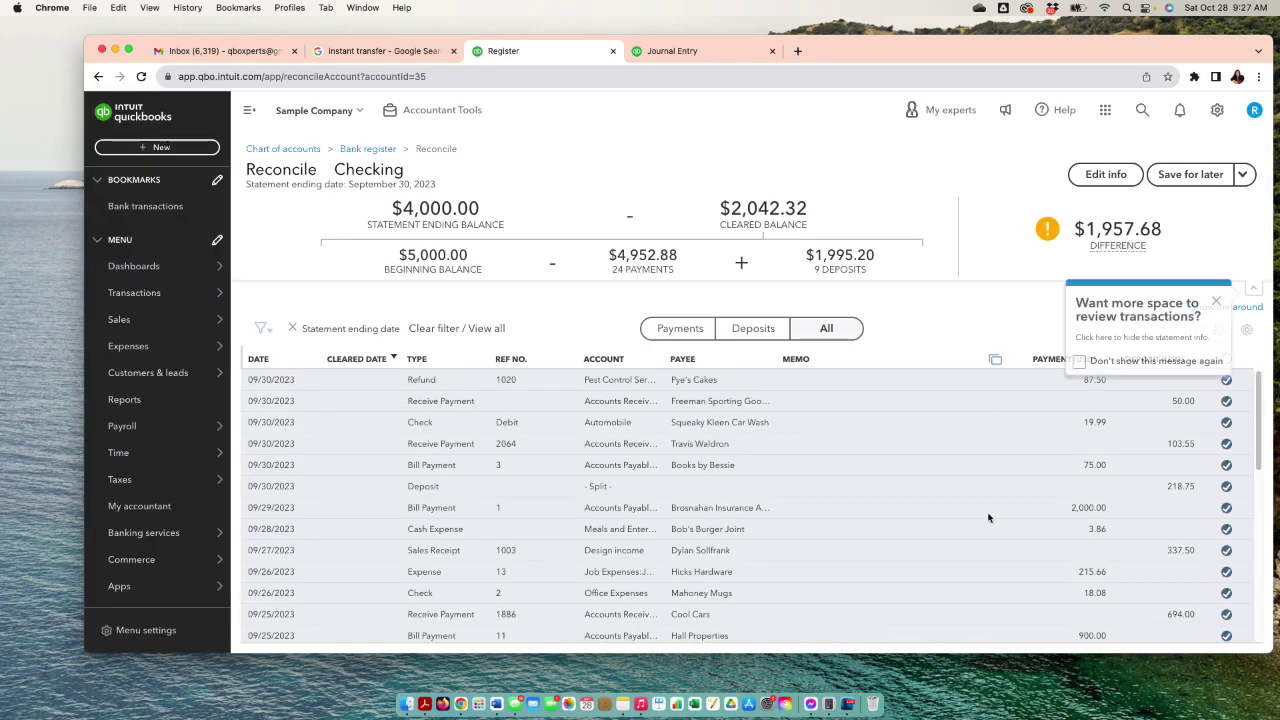
{"action": "left_click", "coordinate": [1215, 303]}
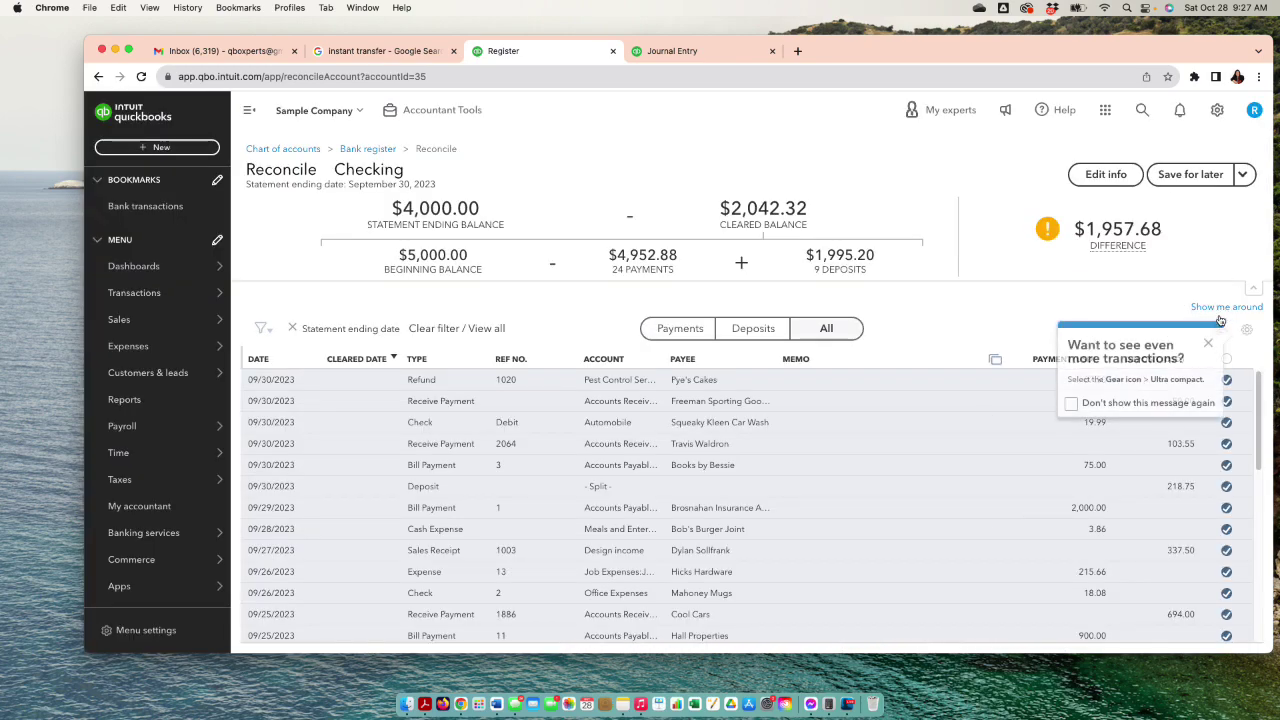
{"action": "left_click", "coordinate": [1208, 344]}
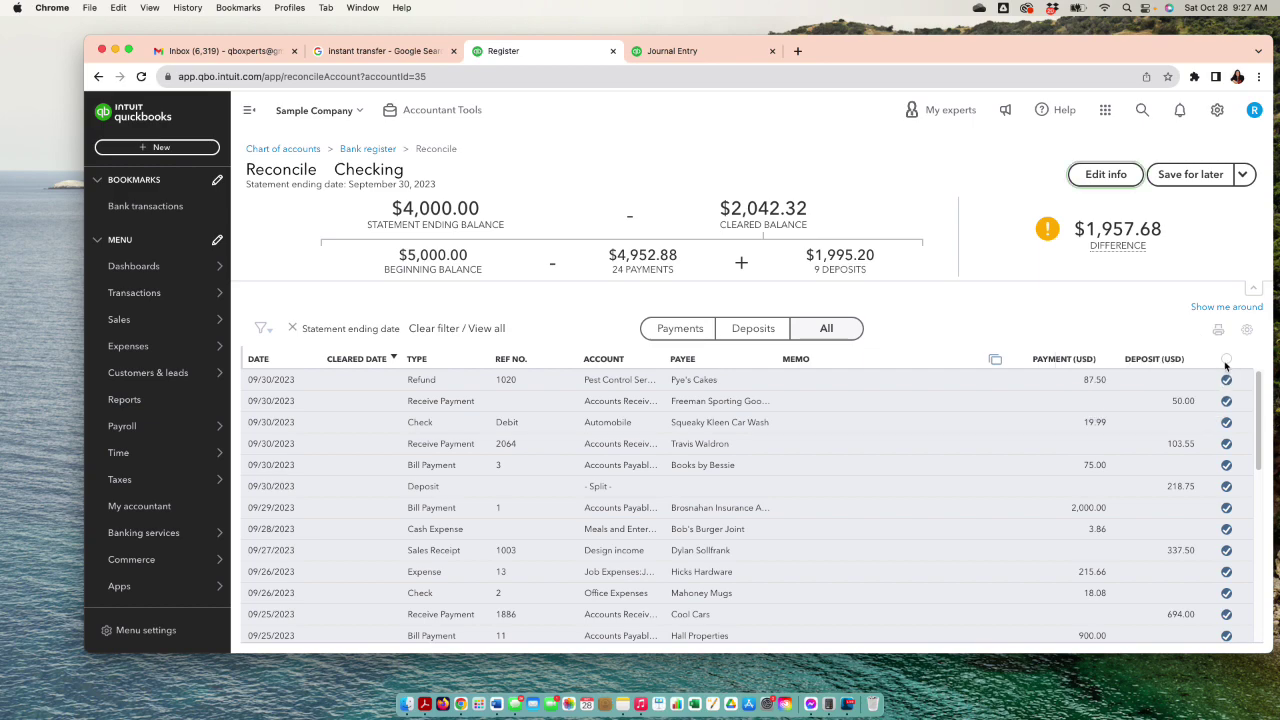
Step: Mark the 12/31/2022 journal entry as cleared in the reconciliation, and finish reconciling the Checking account
{"action": "left_click", "coordinate": [1259, 441]}
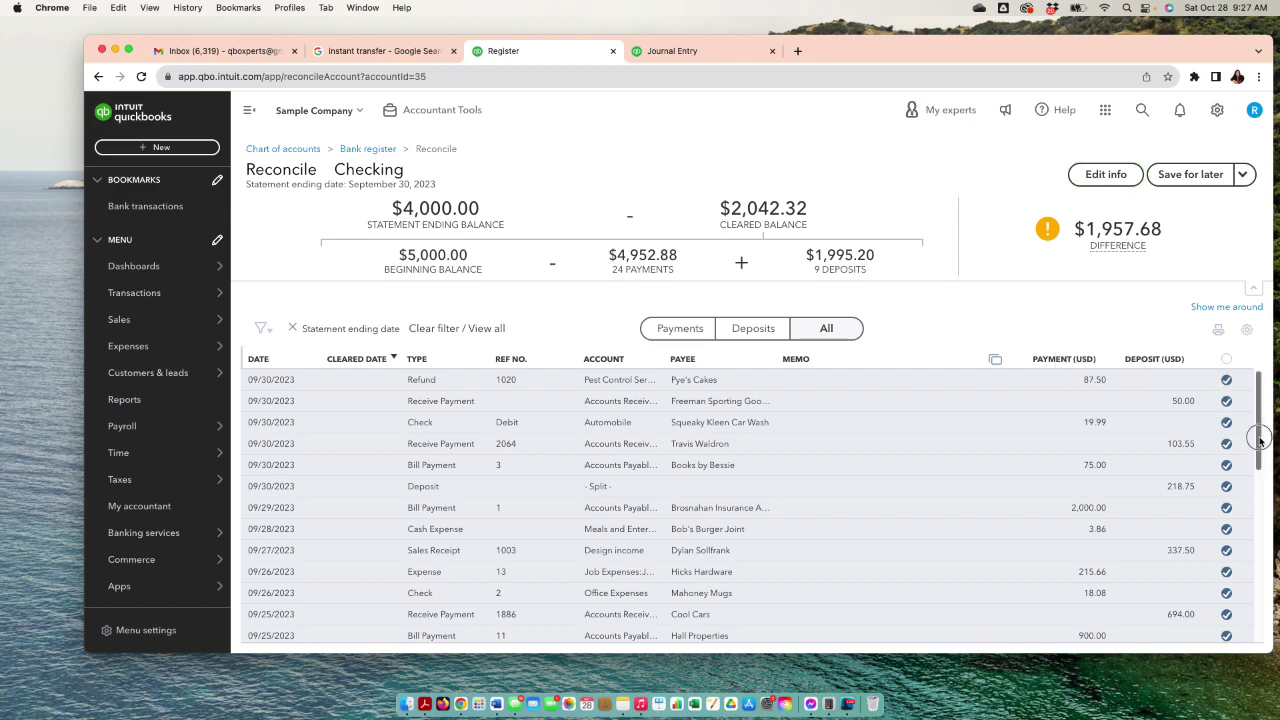
{"action": "left_click_drag", "start_coordinate": [1259, 441], "coordinate": [1259, 615]}
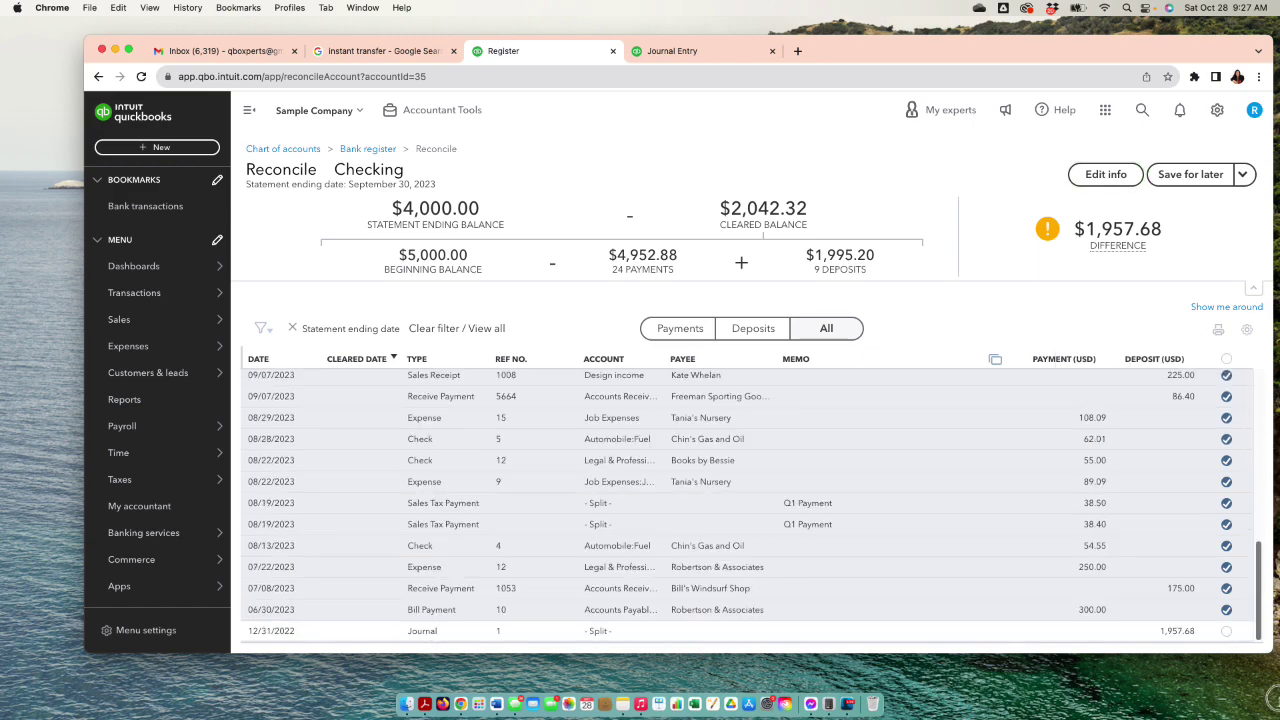
{"action": "left_click", "coordinate": [1227, 630]}
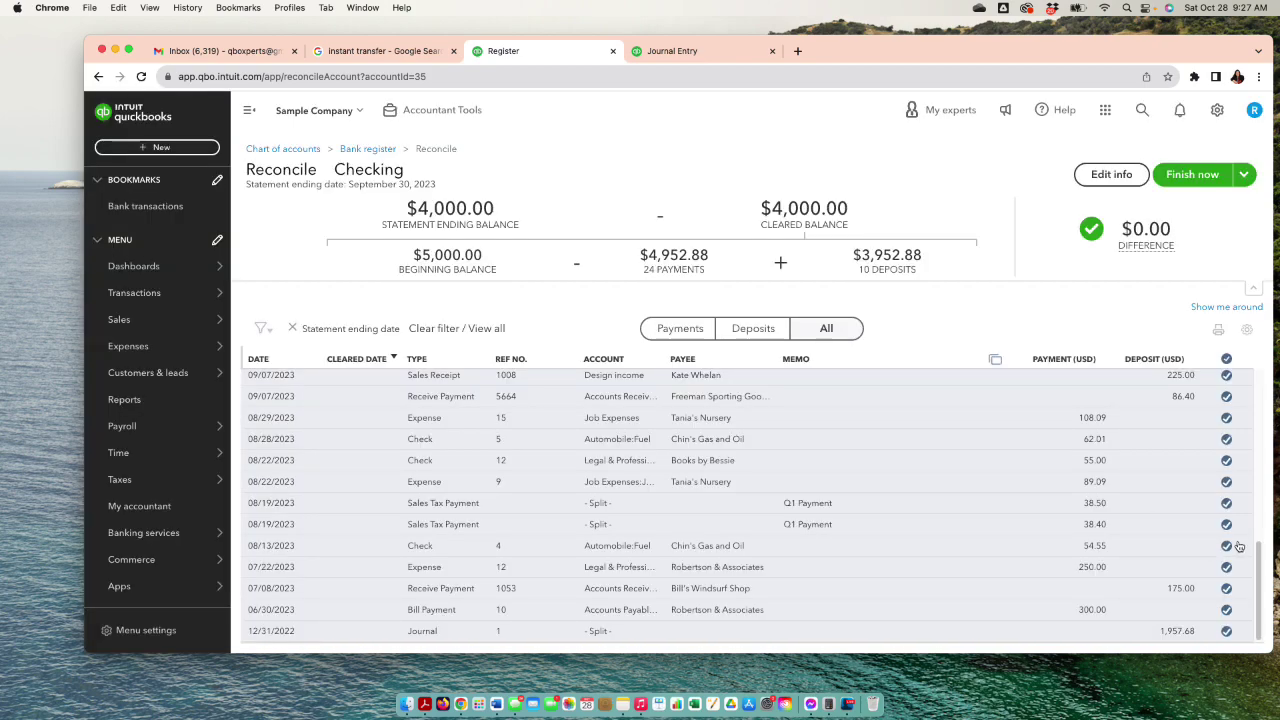
{"action": "left_click", "coordinate": [1195, 186]}
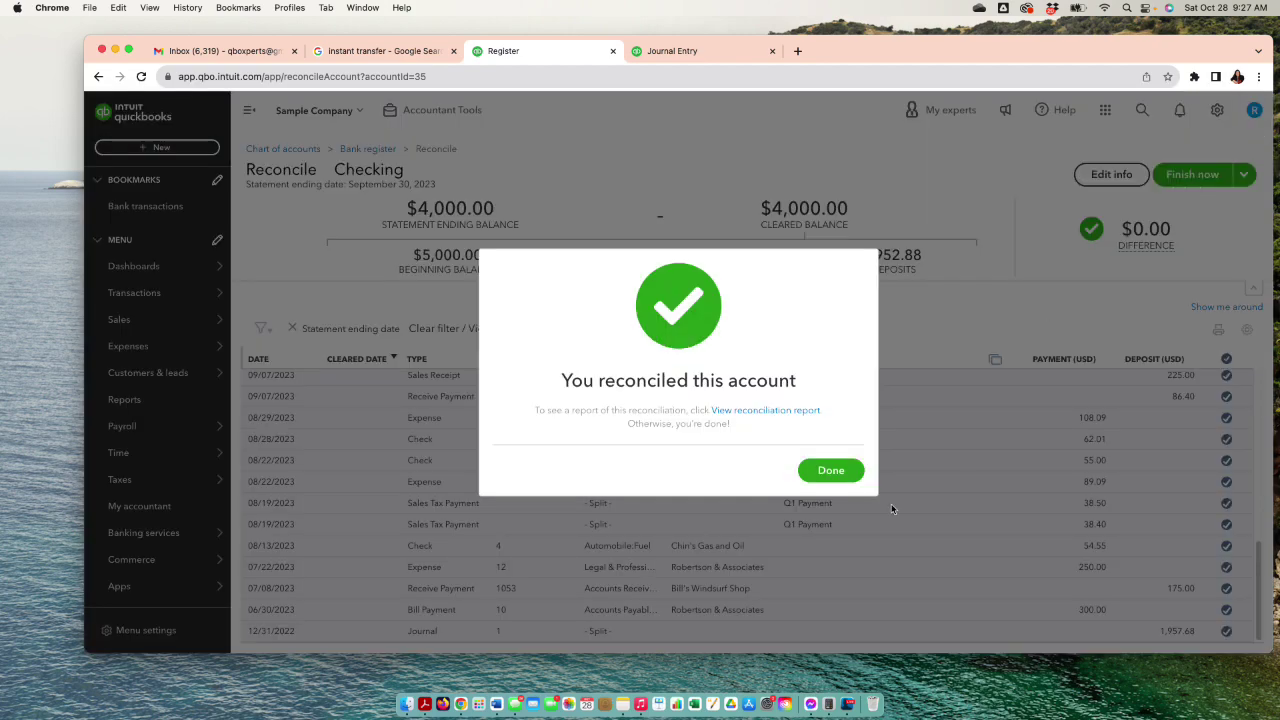
{"action": "left_click", "coordinate": [853, 473]}
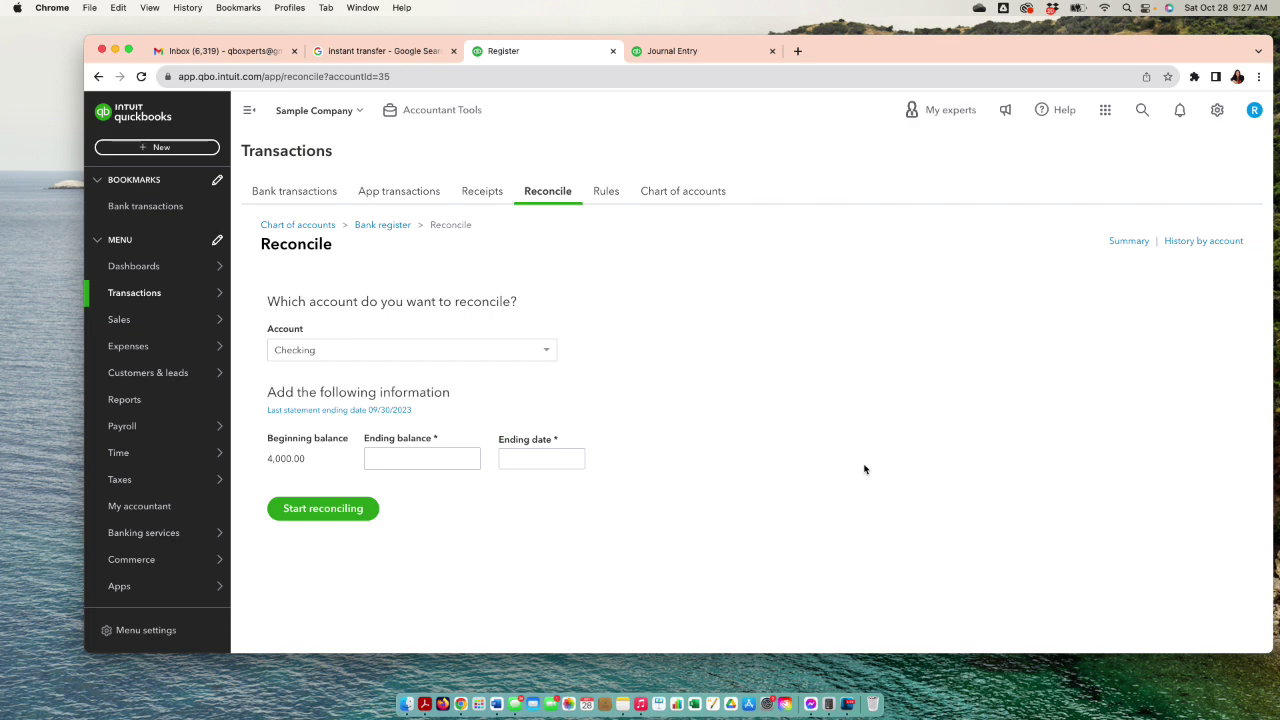
Step: Filter the Checking bank register to Not Reconciled transactions dated up to 09/30/2023
{"action": "left_click", "coordinate": [405, 468]}
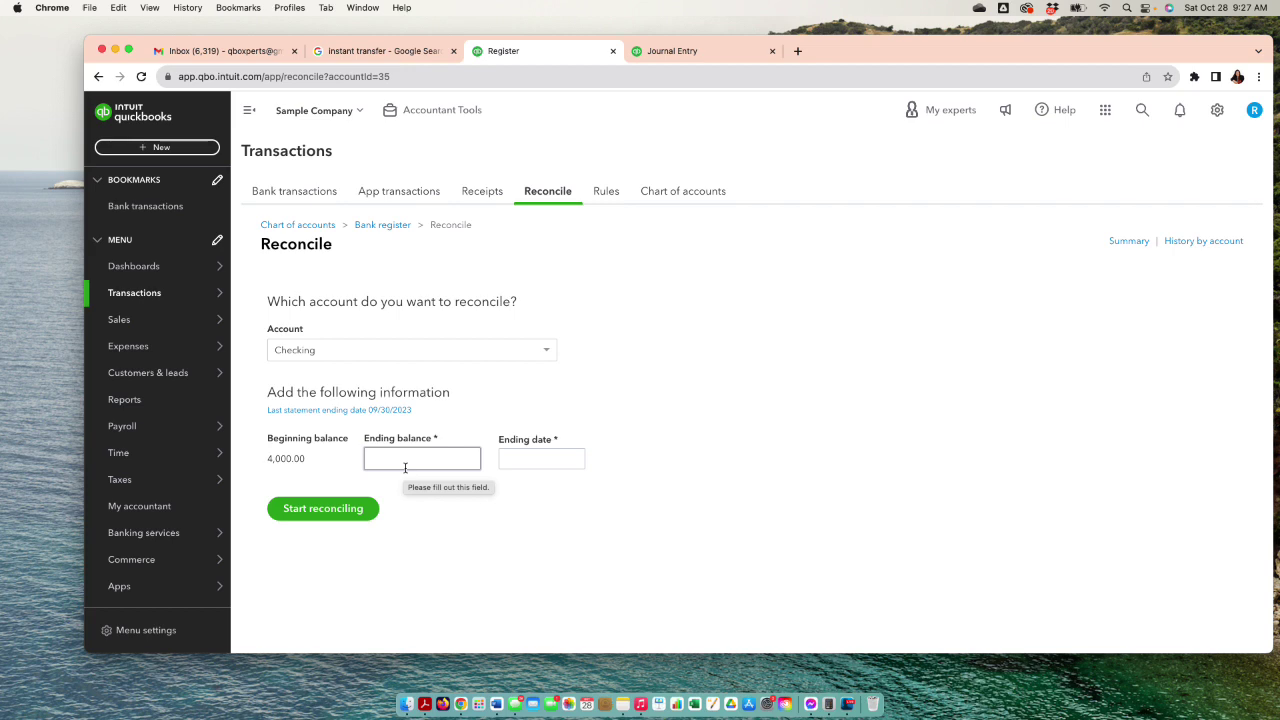
{"action": "left_click", "coordinate": [384, 226]}
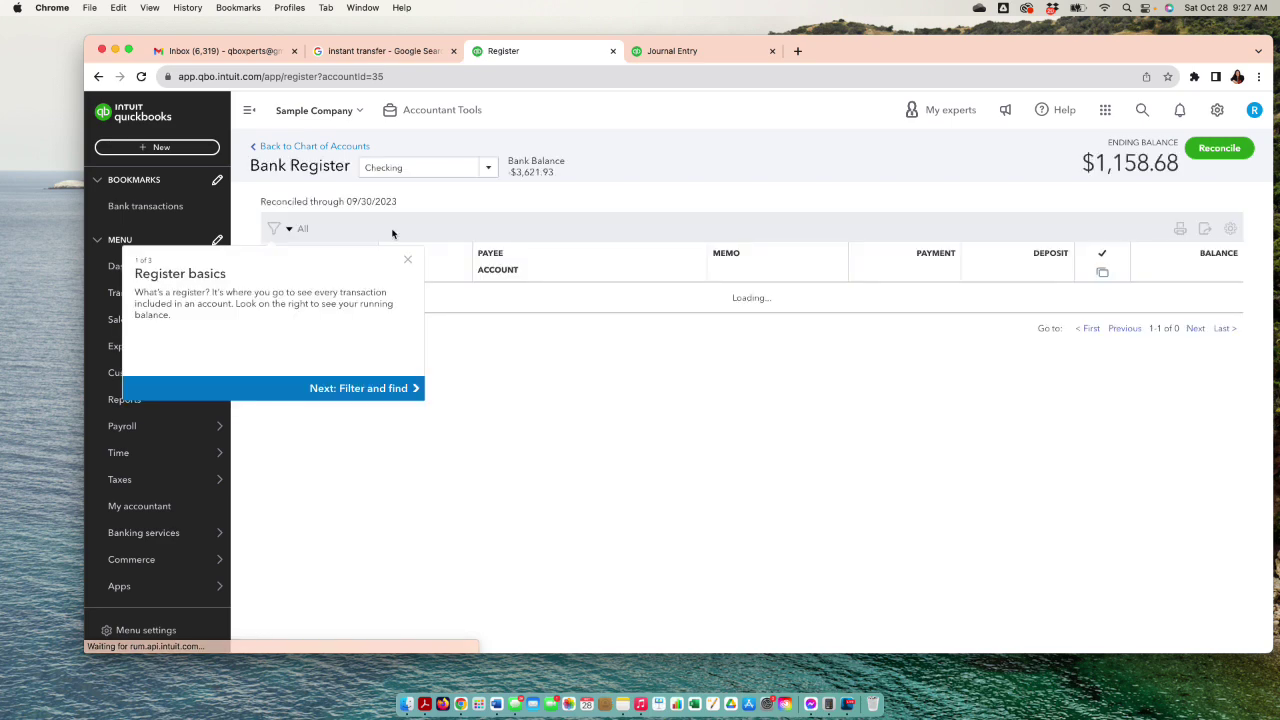
{"action": "left_click", "coordinate": [275, 242]}
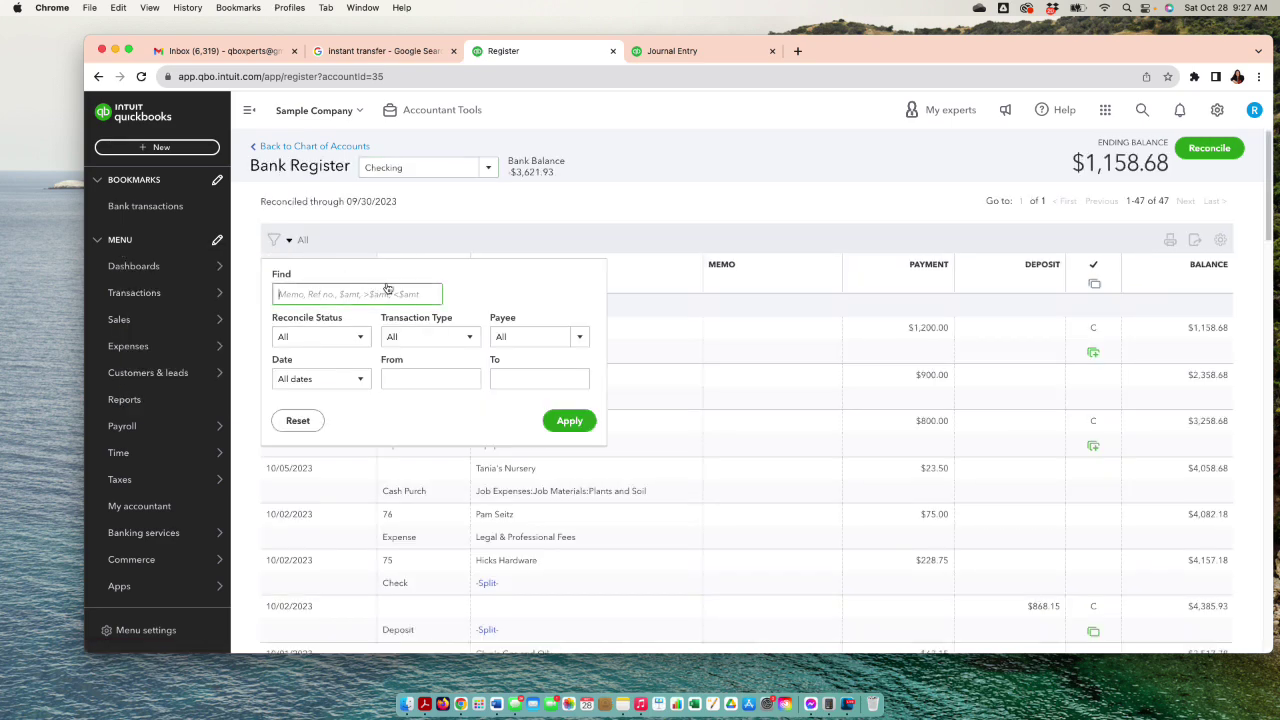
{"action": "left_click", "coordinate": [575, 378]}
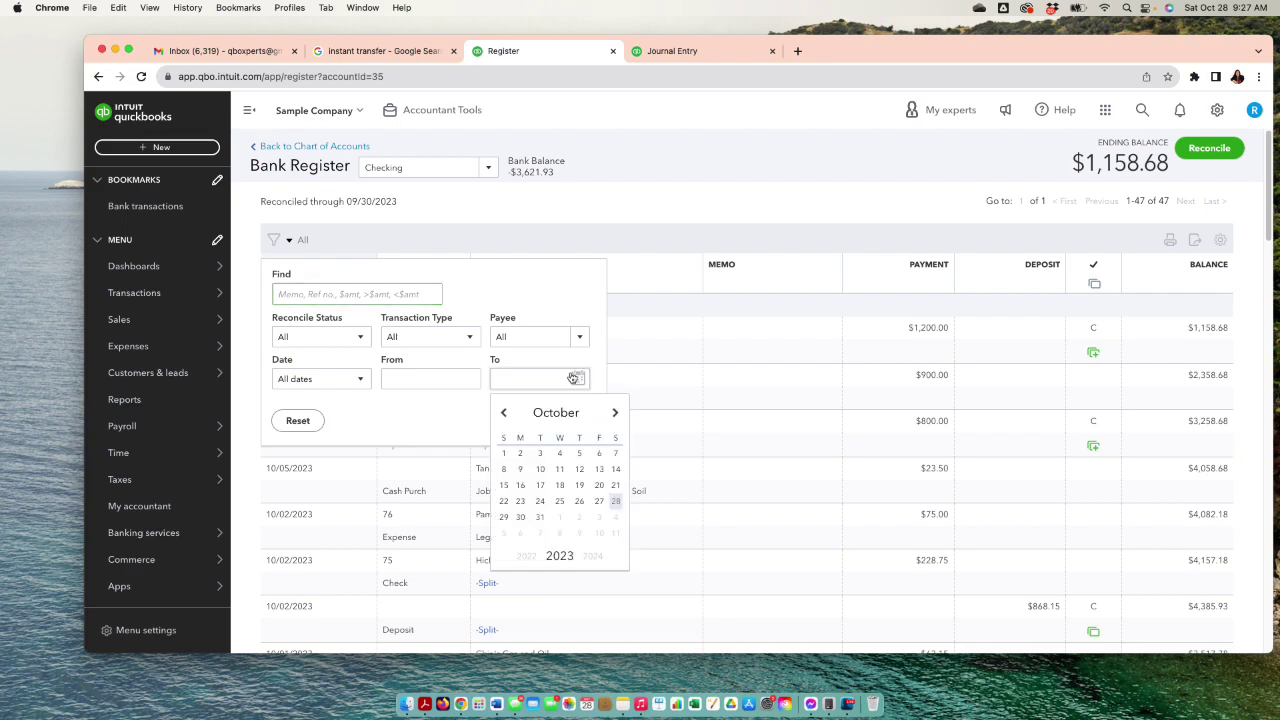
{"action": "left_click", "coordinate": [503, 412]}
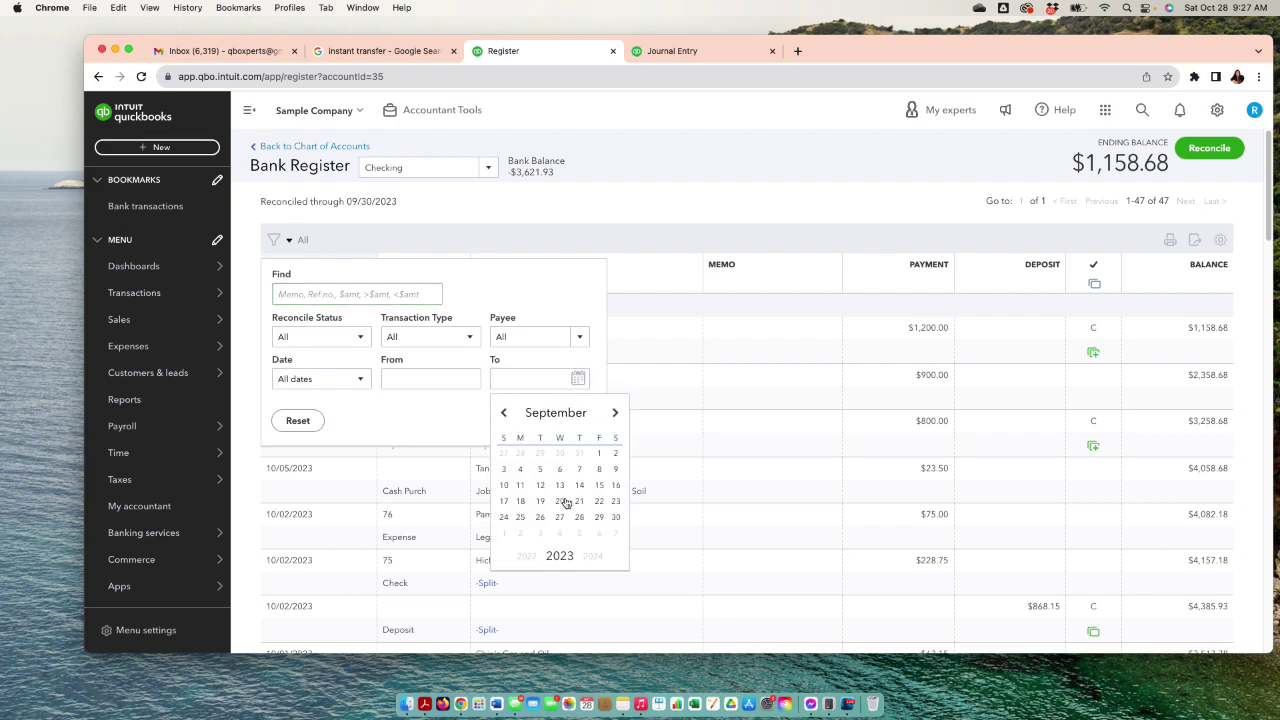
{"action": "left_click", "coordinate": [614, 517]}
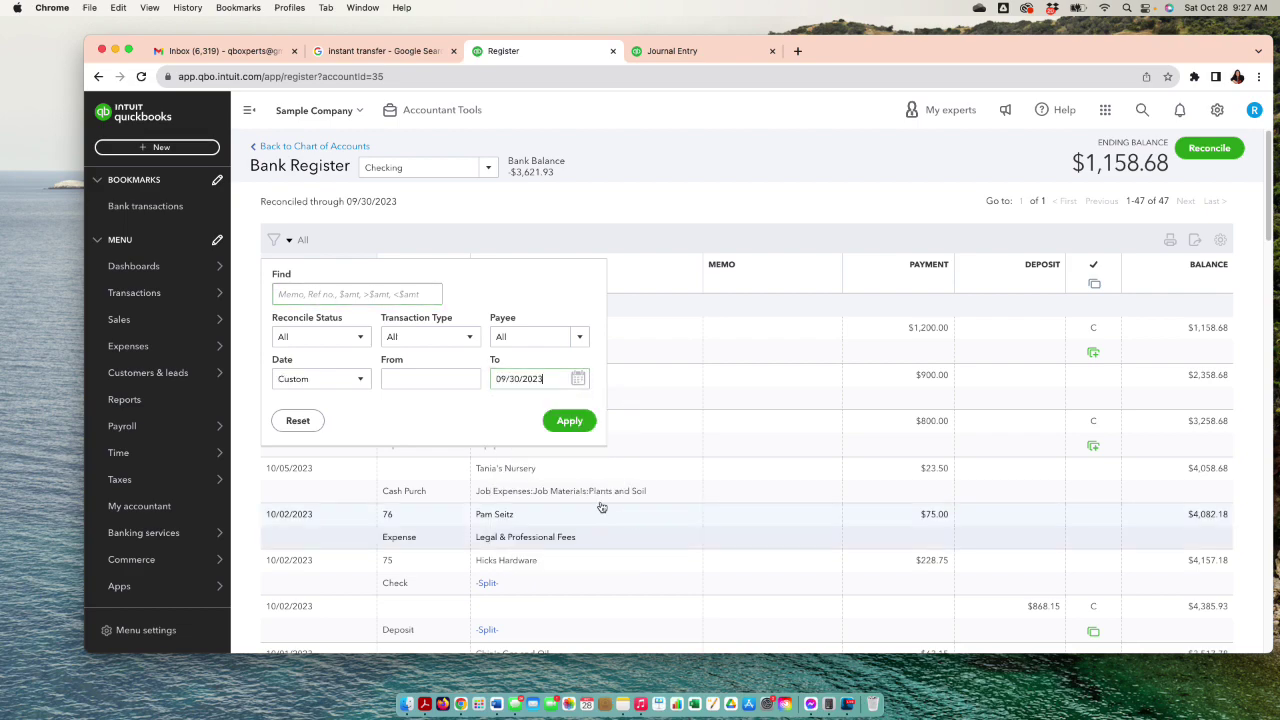
{"action": "left_click", "coordinate": [354, 340]}
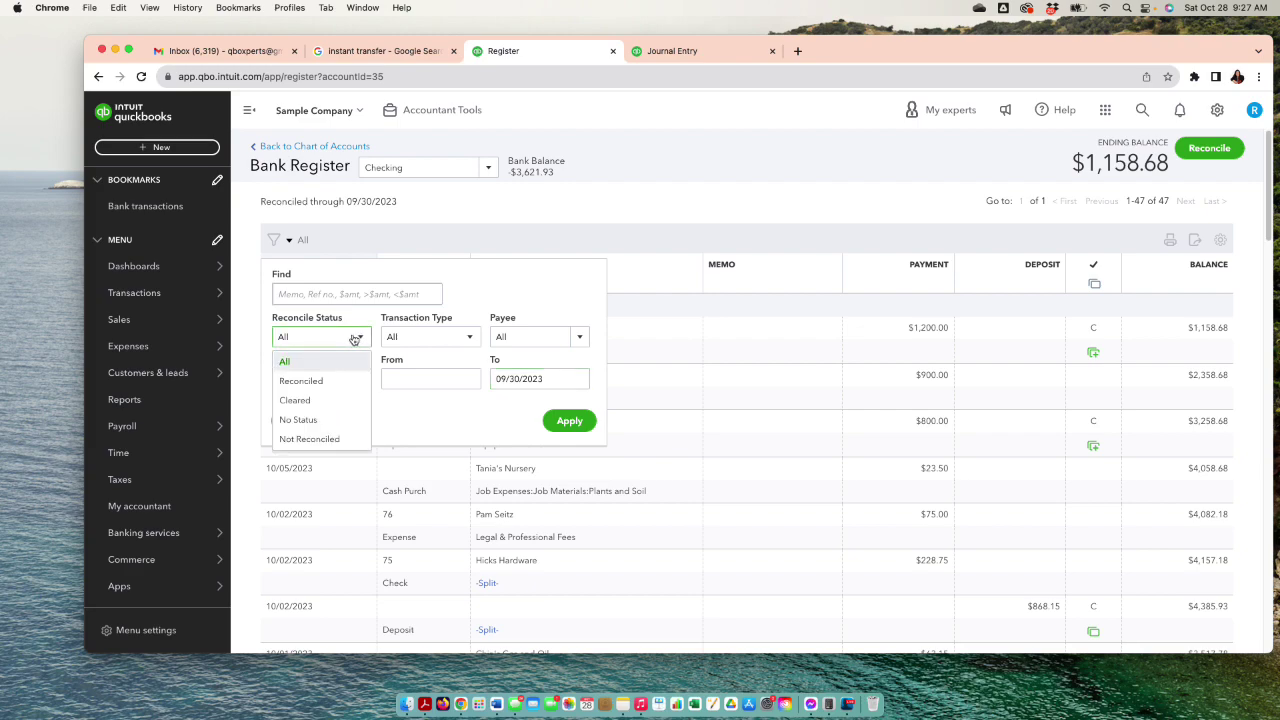
{"action": "left_click", "coordinate": [343, 440]}
{"action": "left_click", "coordinate": [569, 421]}
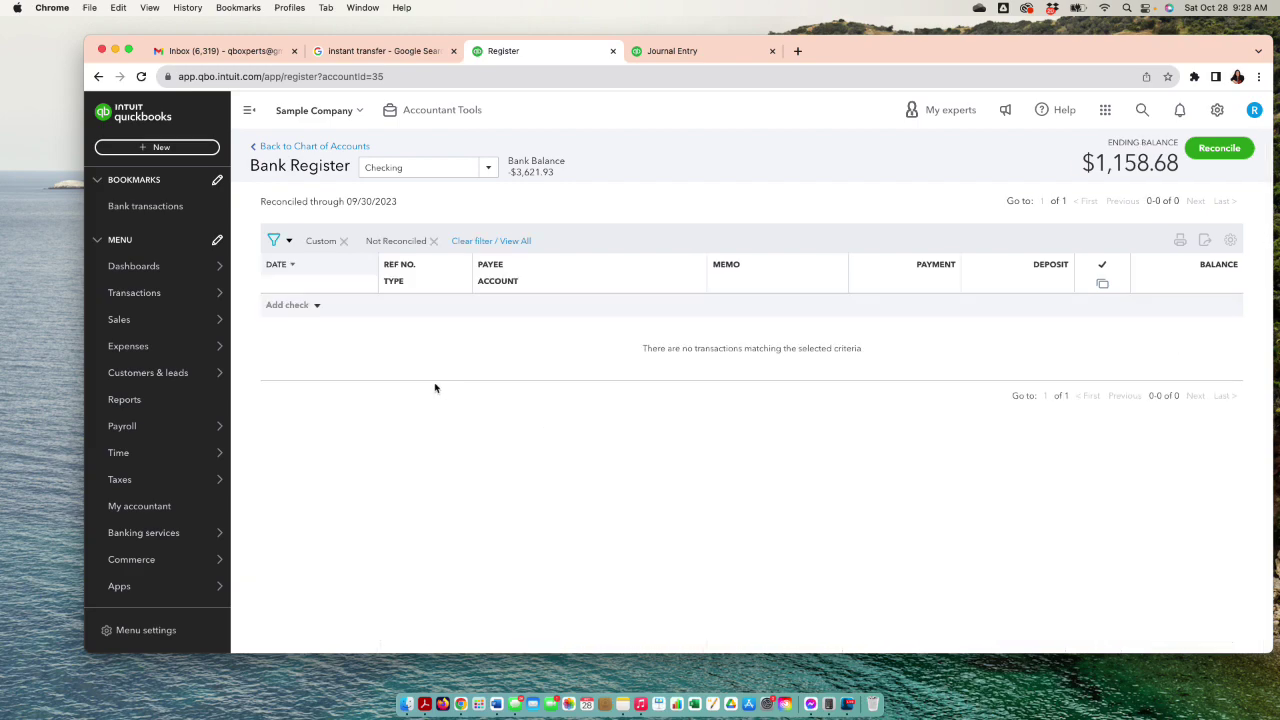
Step: Clear the register filters, open the 10/05/2023 Tania's Nursery expense, and change its bank account to Savings
{"action": "left_click", "coordinate": [433, 241]}
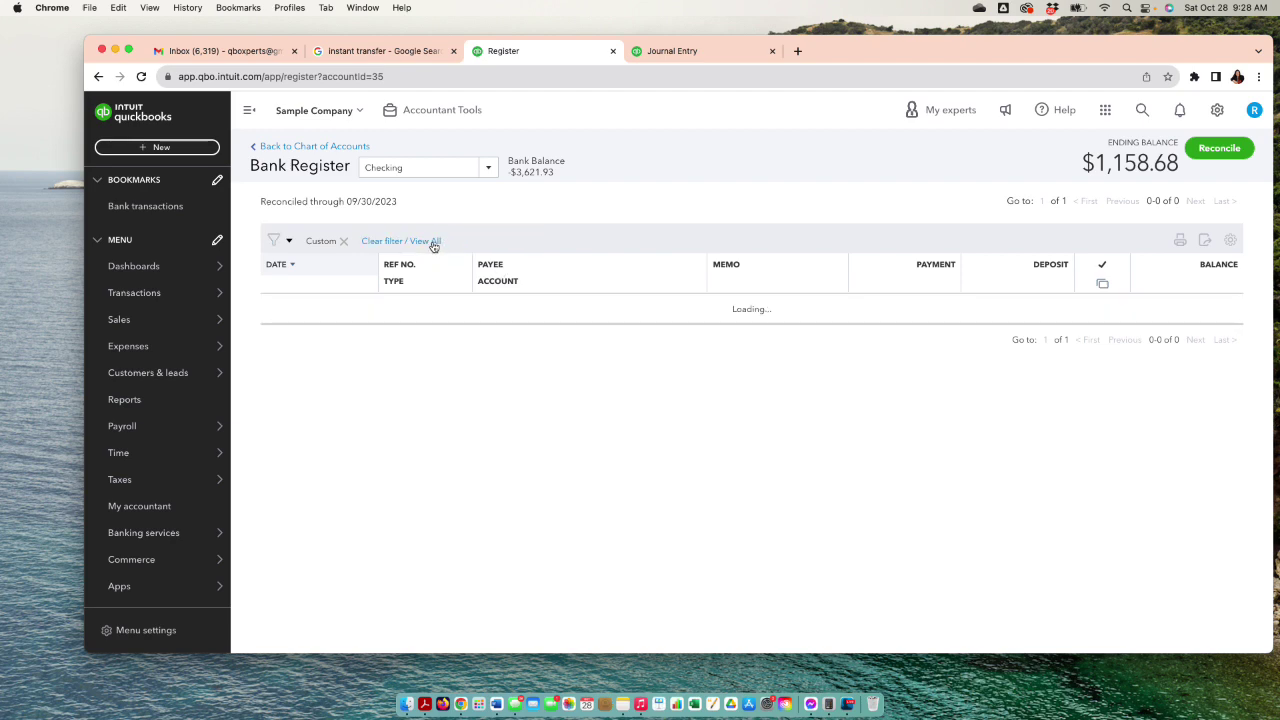
{"action": "left_click", "coordinate": [343, 242]}
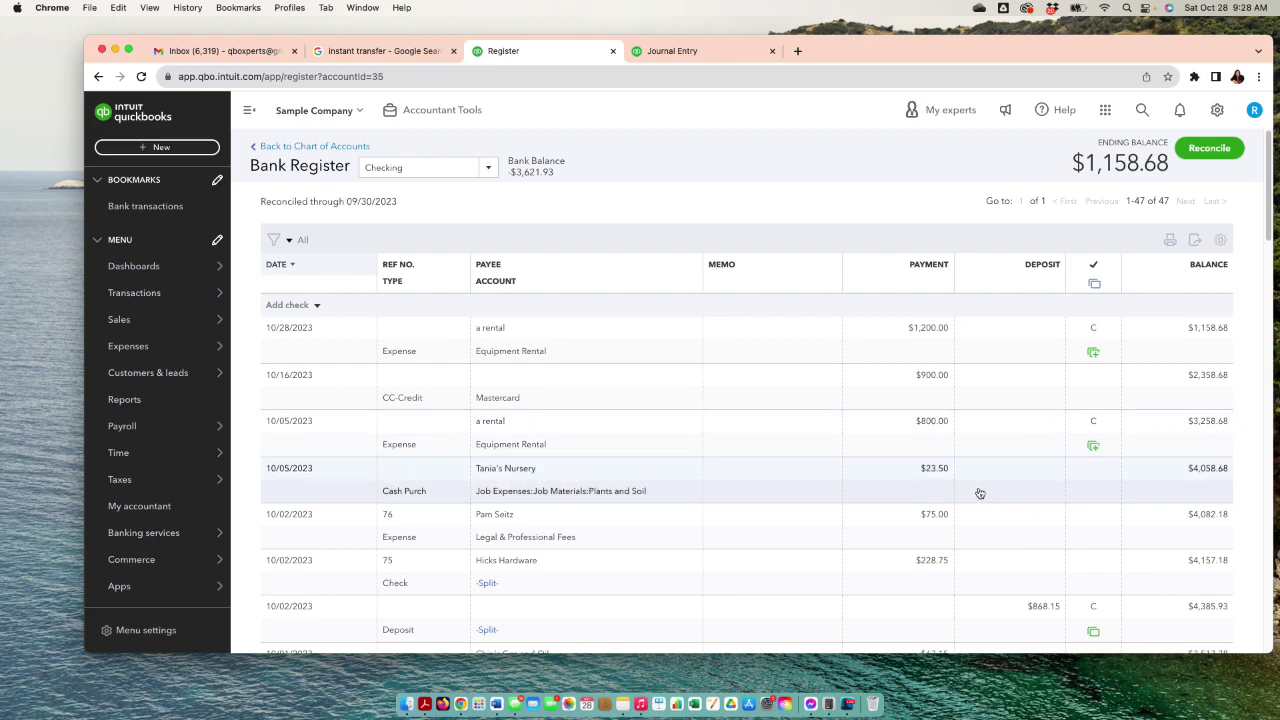
{"action": "left_click", "coordinate": [937, 470]}
{"action": "left_click", "coordinate": [1087, 533]}
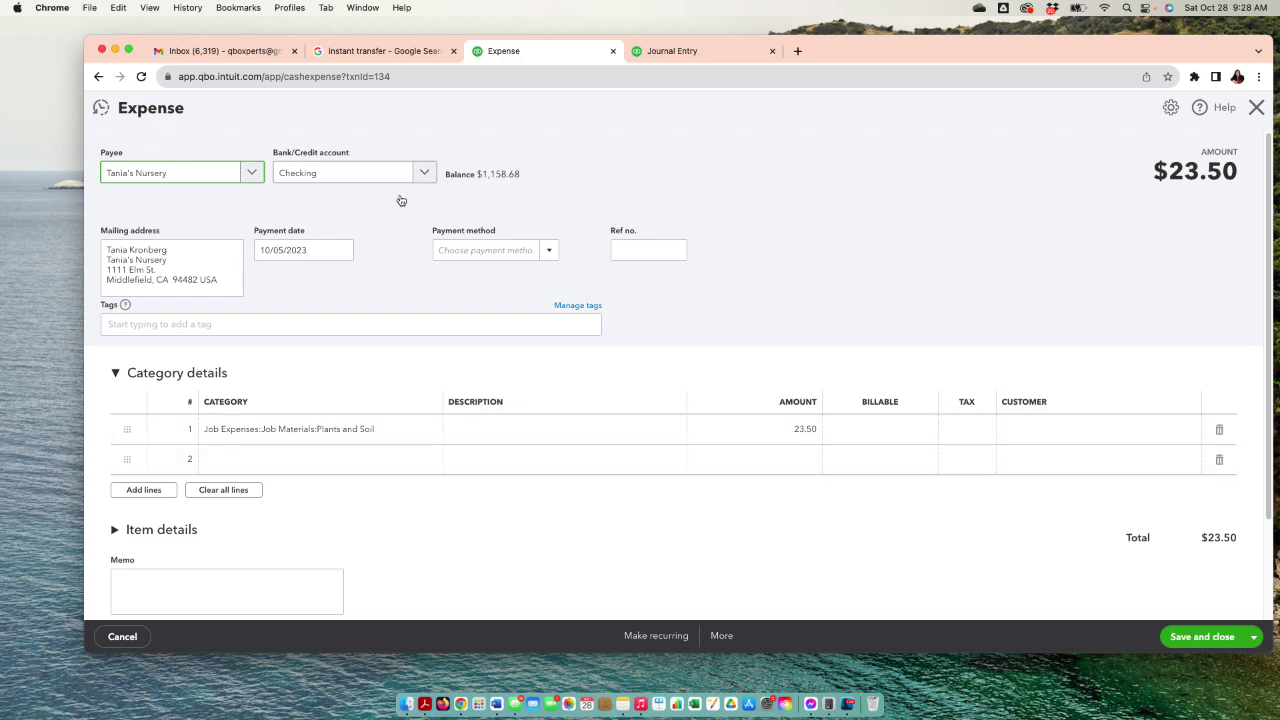
{"action": "left_click", "coordinate": [424, 173]}
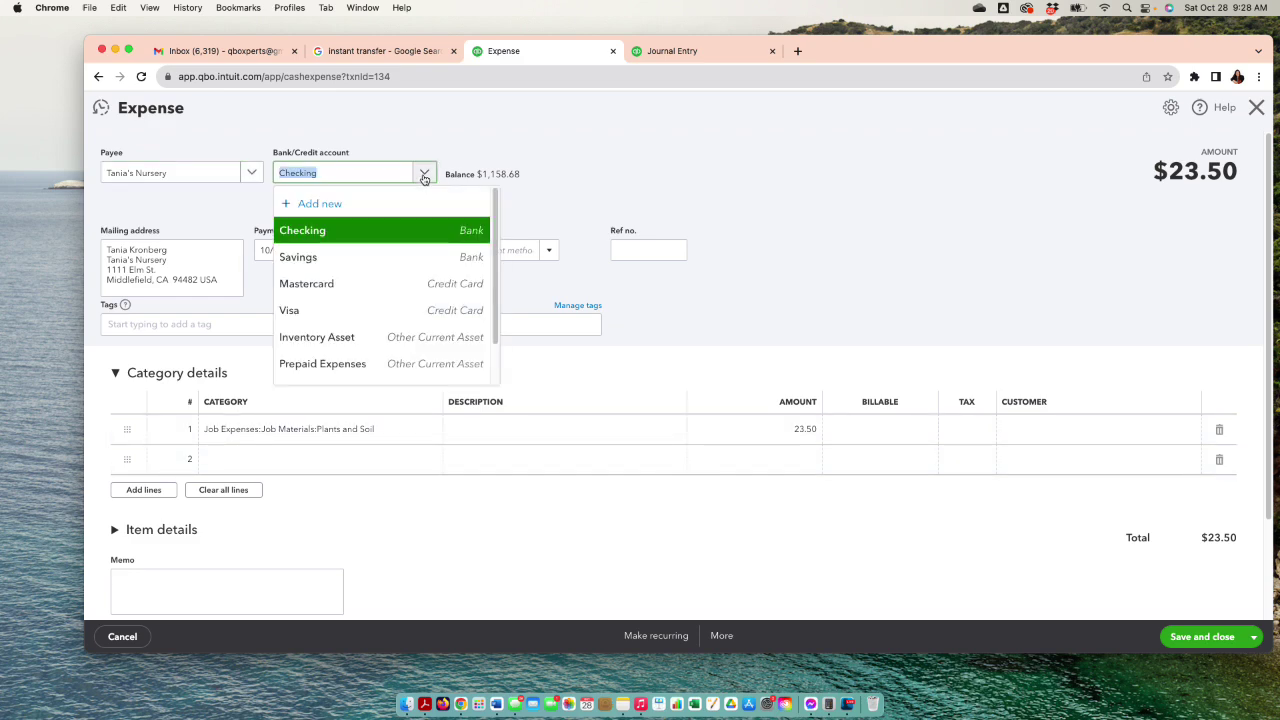
{"action": "left_click", "coordinate": [336, 258]}
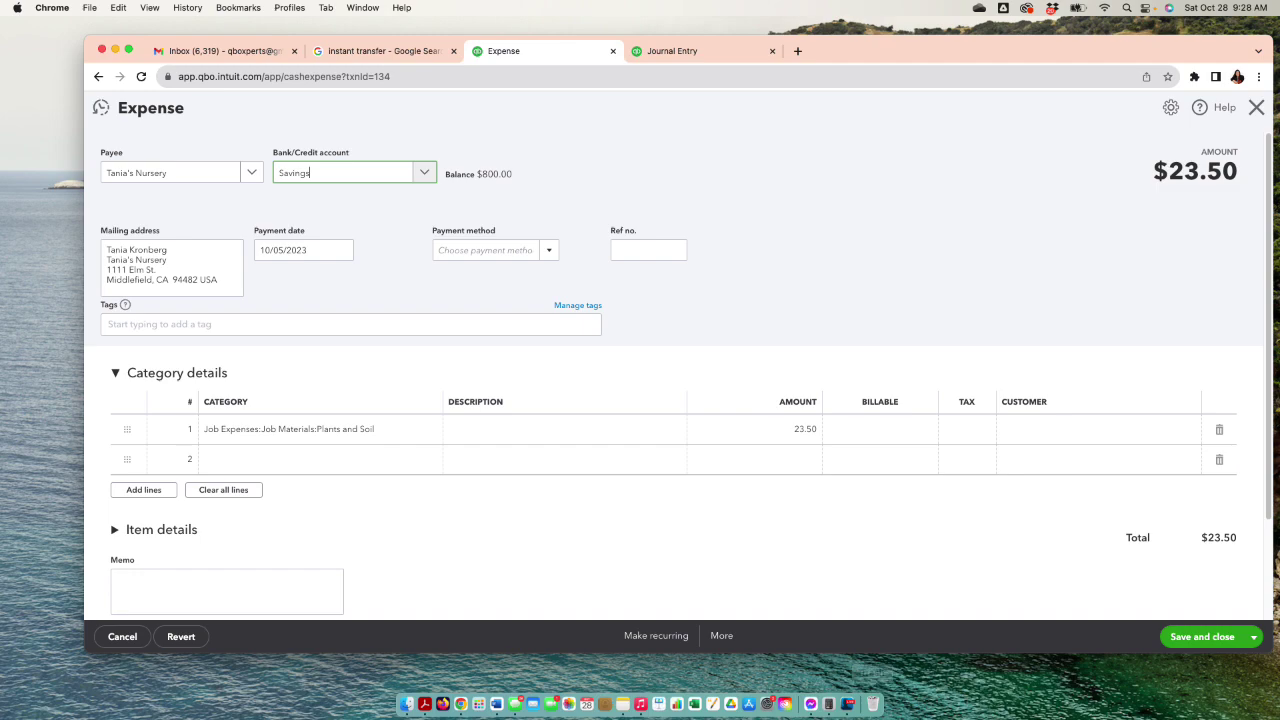